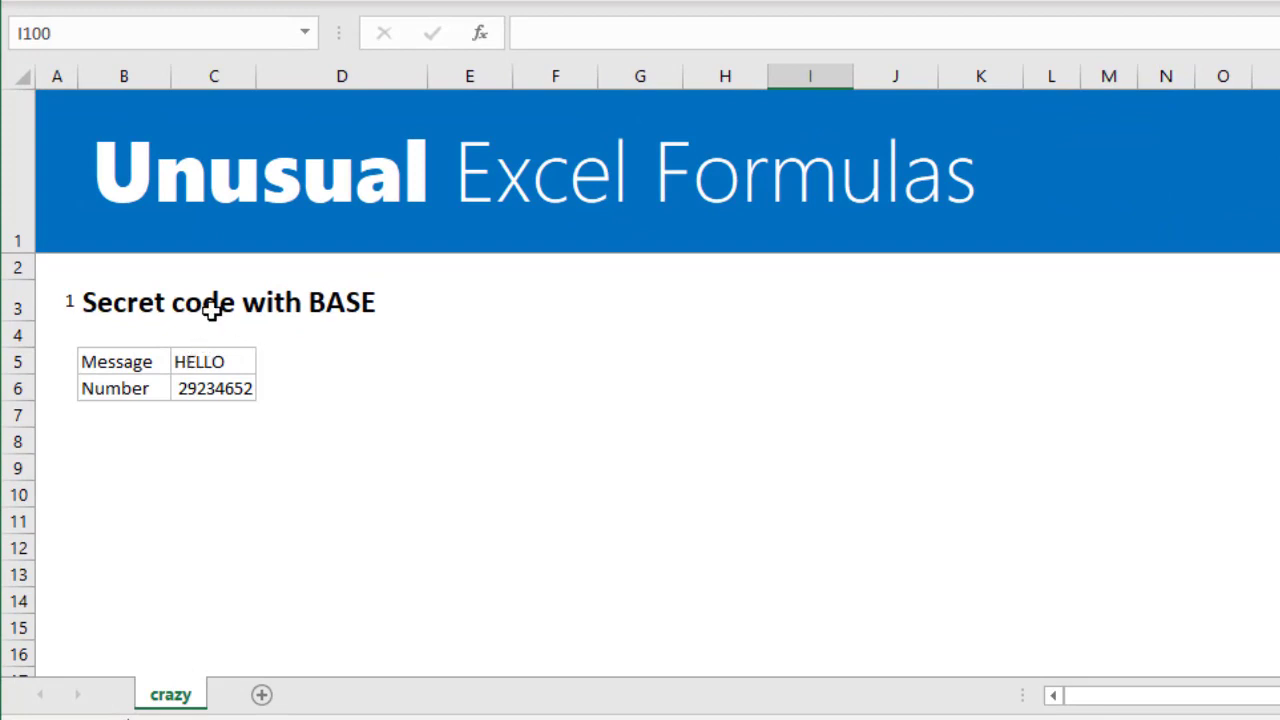
Review the Secret code example, inspecting C6's DECIMAL formula for HELLO without changing it
{"action": "left_click", "coordinate": [117, 303]}
{"action": "left_click", "coordinate": [791, 376]}
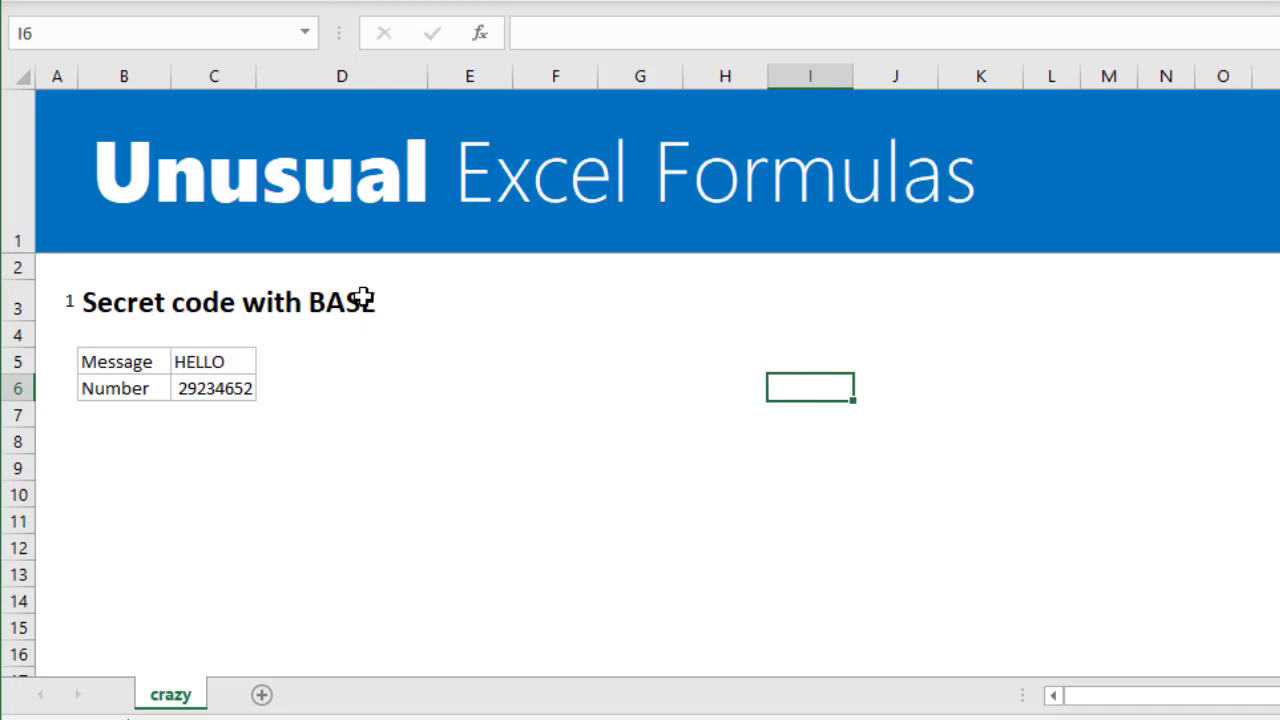
{"action": "left_click", "coordinate": [181, 364]}
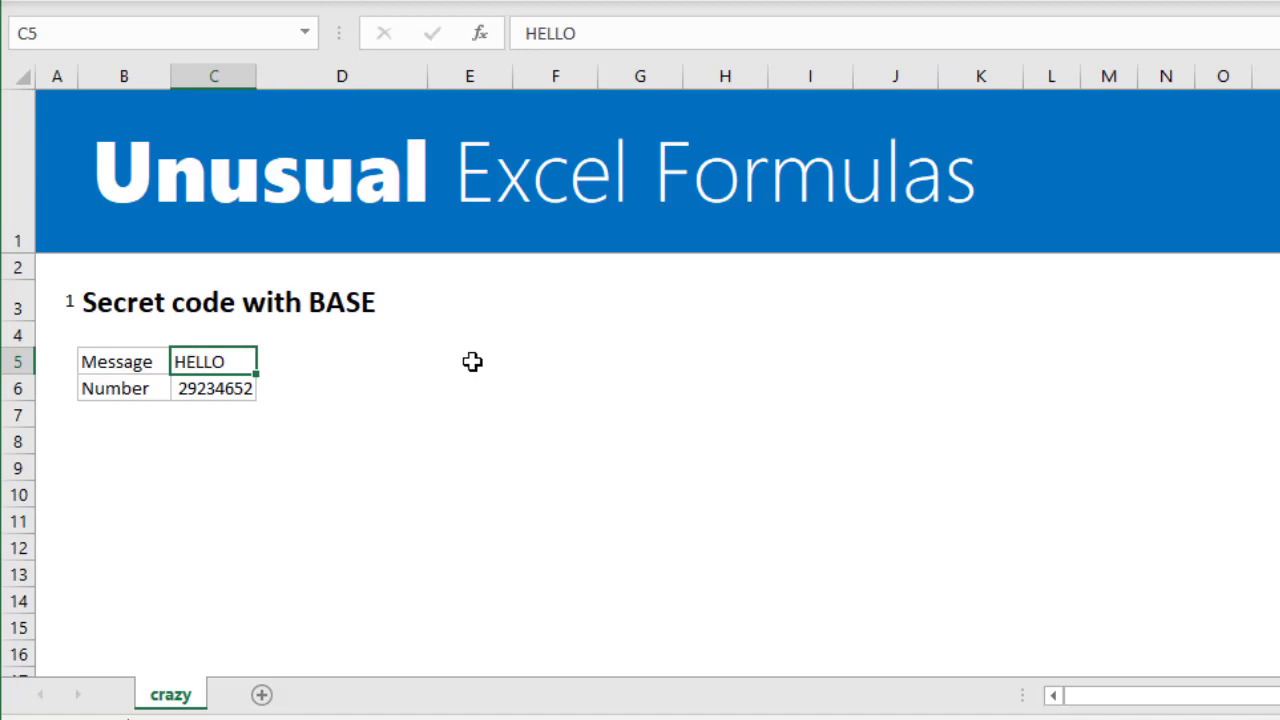
{"action": "left_click", "coordinate": [236, 406]}
{"action": "key", "text": "Up"}
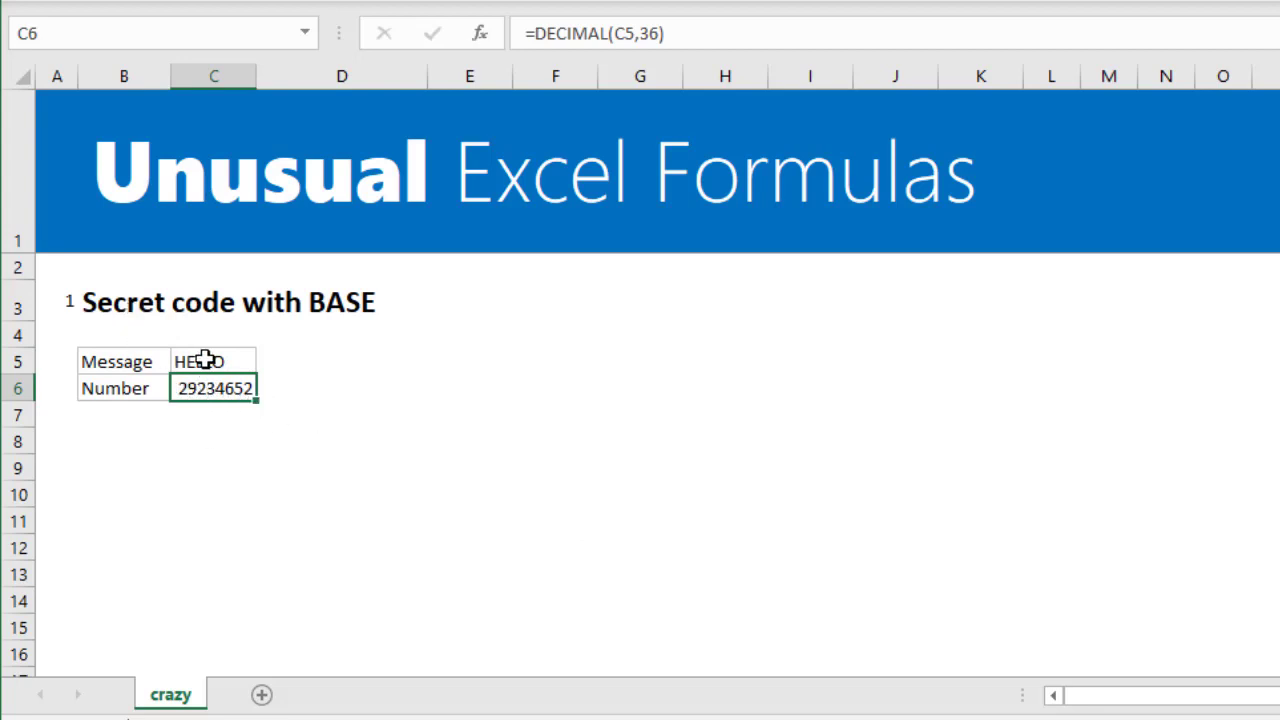
{"action": "key", "text": "F2"}
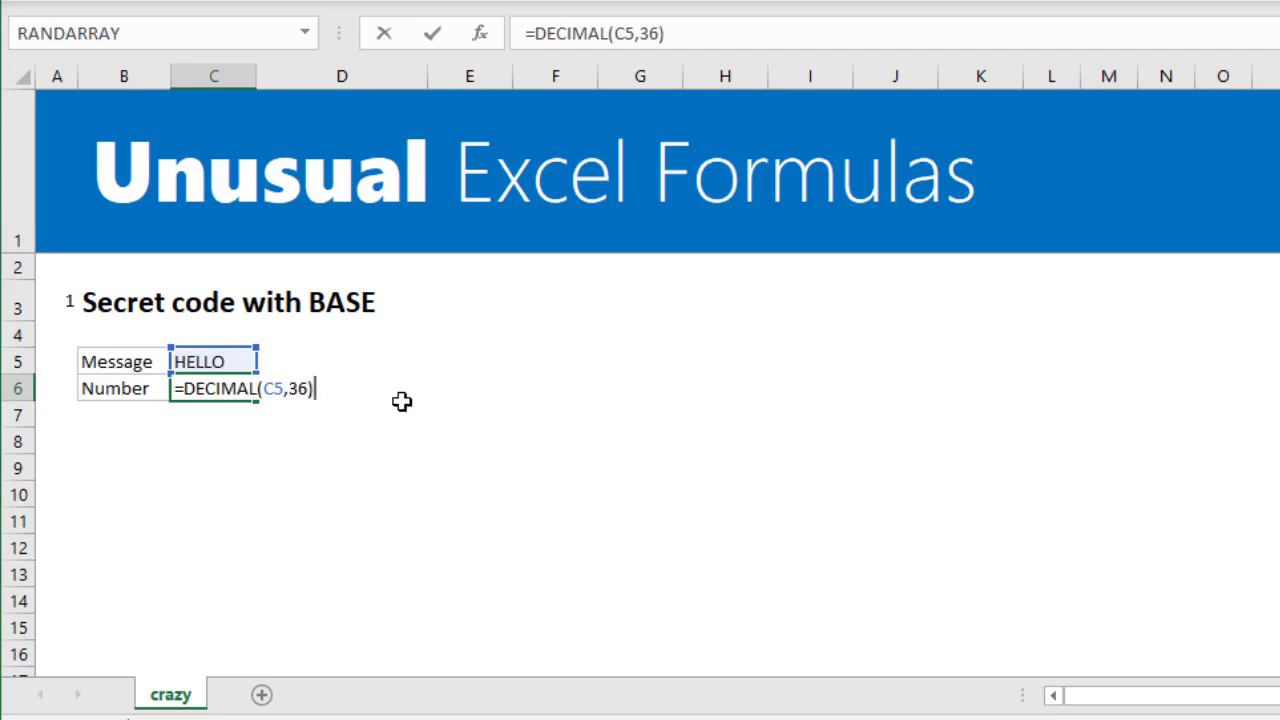
{"action": "key", "text": "ctrl+Return"}
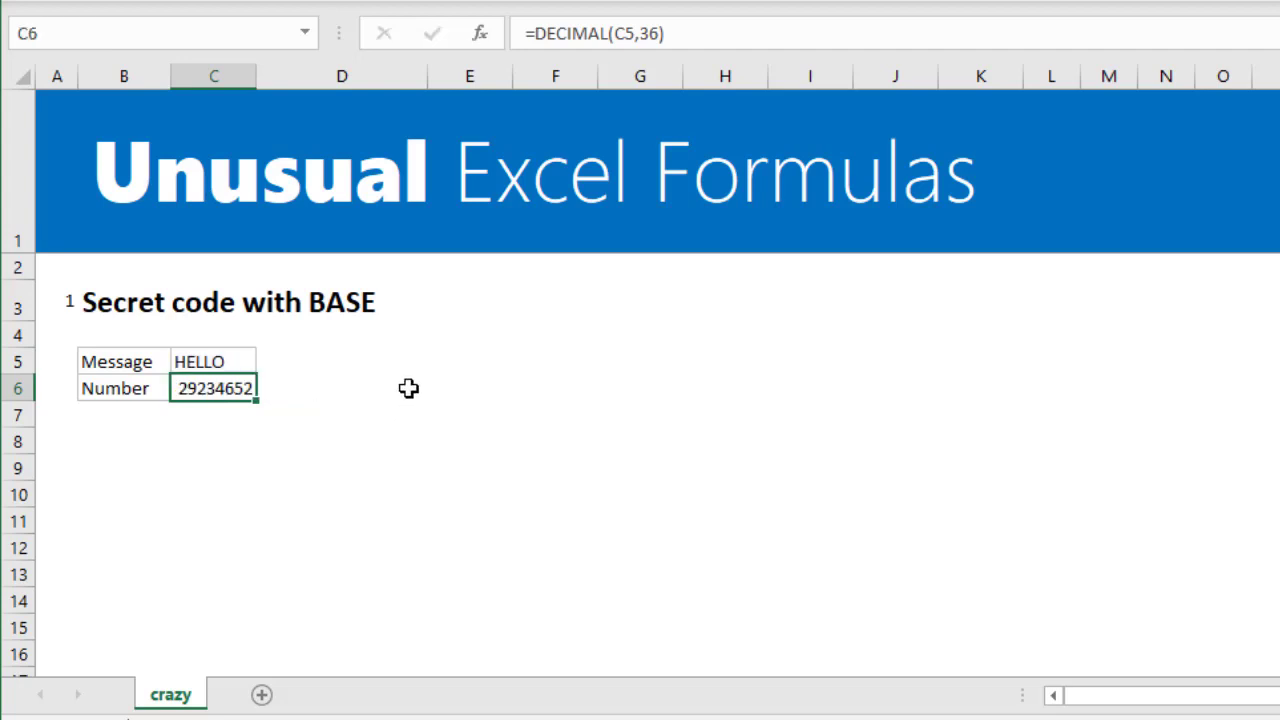
Enter 10 in F4, then overwrite it with 123
{"action": "left_click", "coordinate": [519, 337]}
{"action": "type", "text": "10"}
{"action": "key", "text": "Return"}
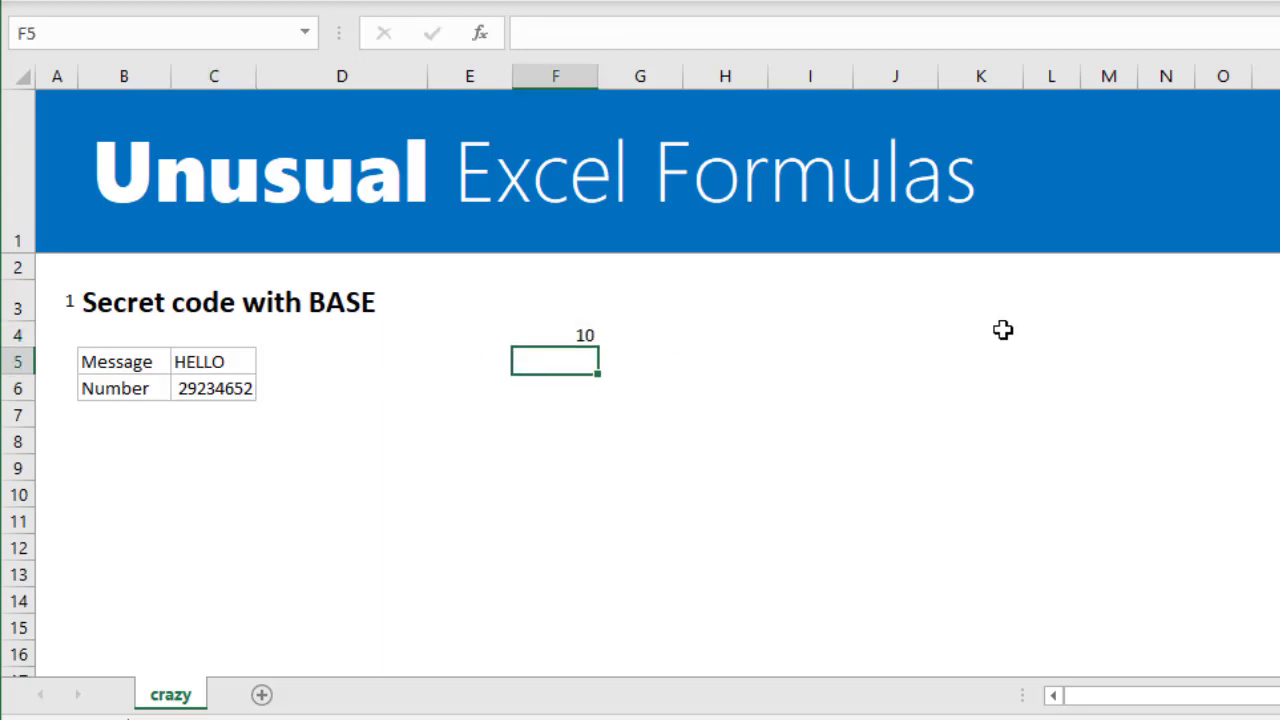
{"action": "key", "text": "Up"}
{"action": "type", "text": "123"}
{"action": "key", "text": "Return"}
Enter =BASE(C6,36) in C7 to decode 29234652 back into HELLO
{"action": "left_click", "coordinate": [175, 392]}
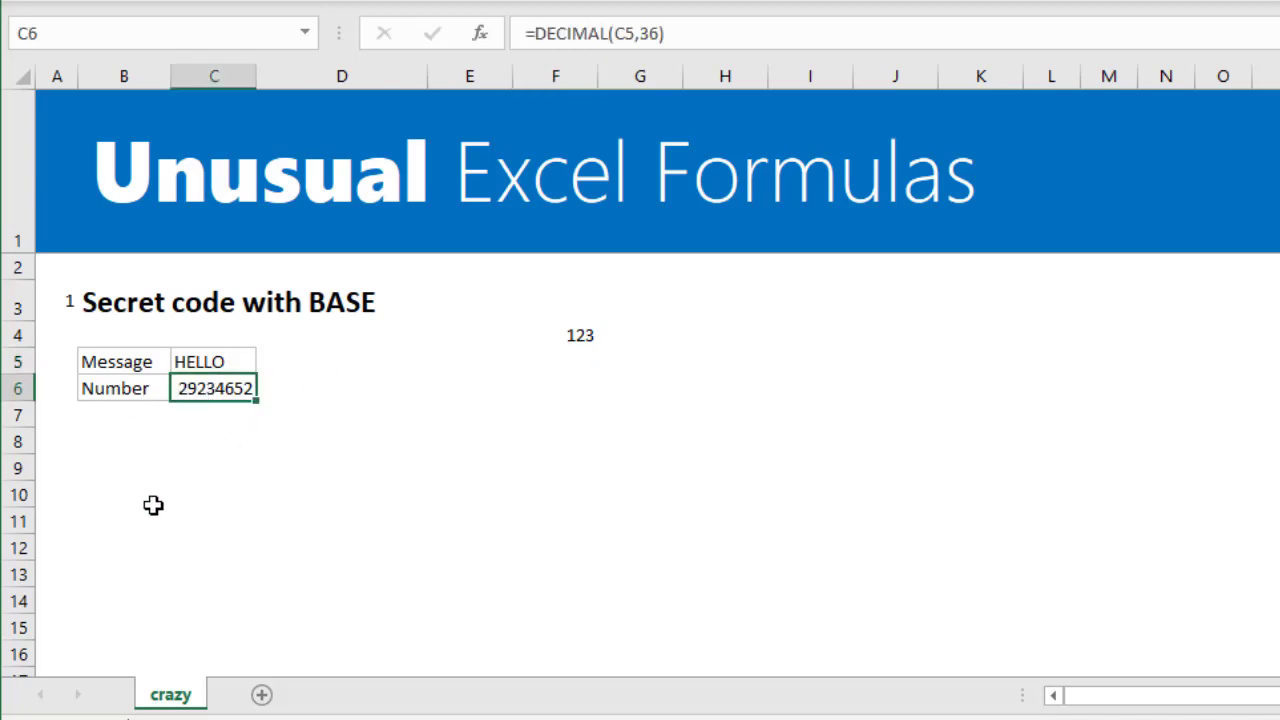
{"action": "left_click", "coordinate": [194, 417]}
{"action": "type", "text": "=B"}
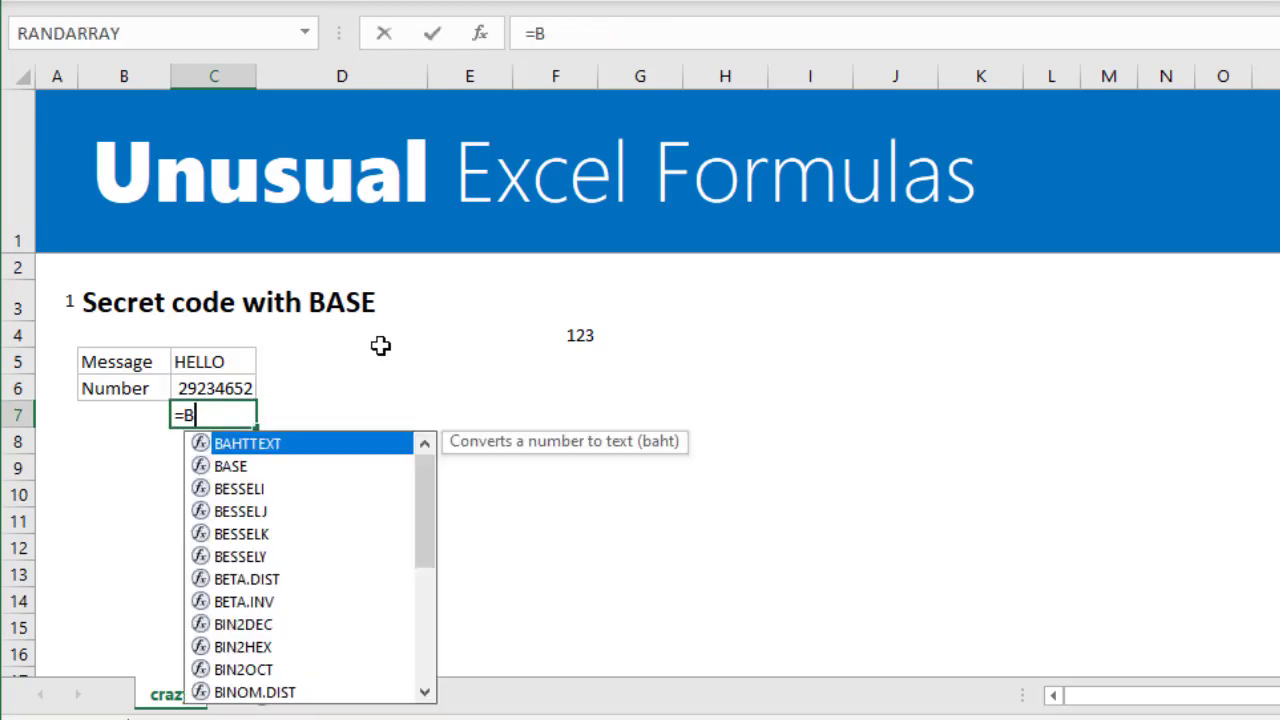
{"action": "type", "text": "ASE("}
{"action": "key", "text": "Down"}
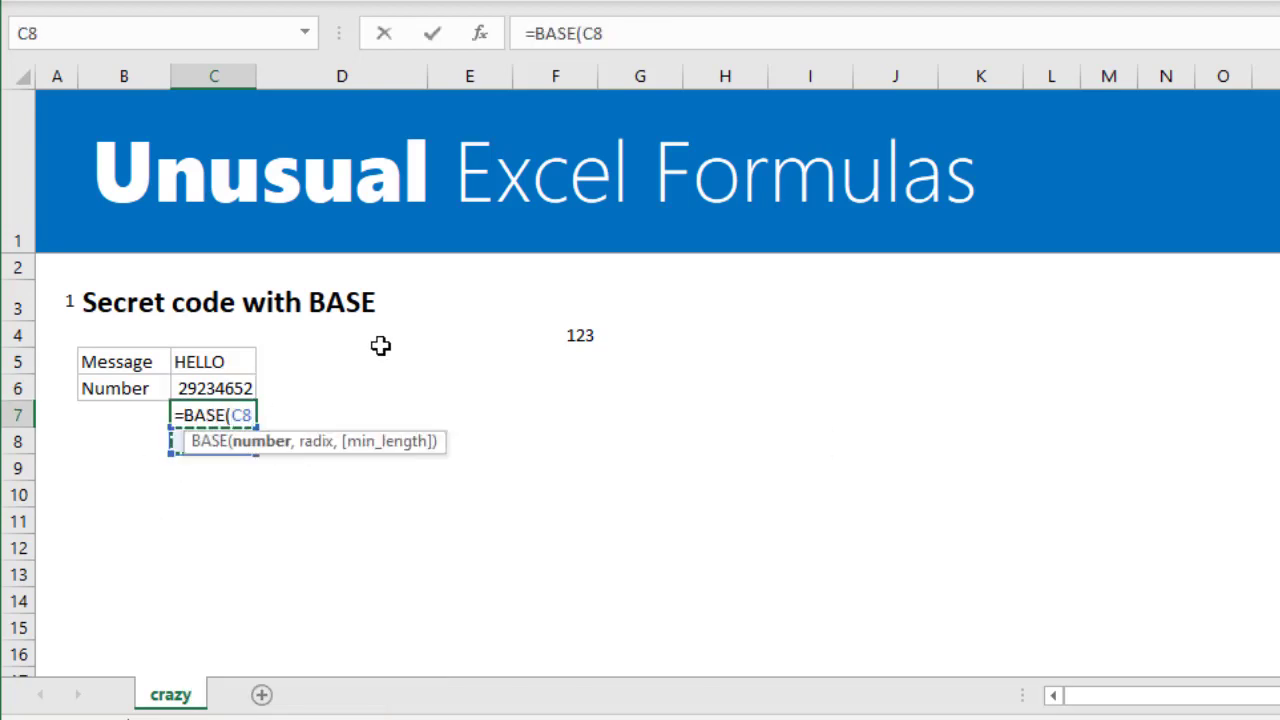
{"action": "key", "text": "Up"}
{"action": "key", "text": "Up"}
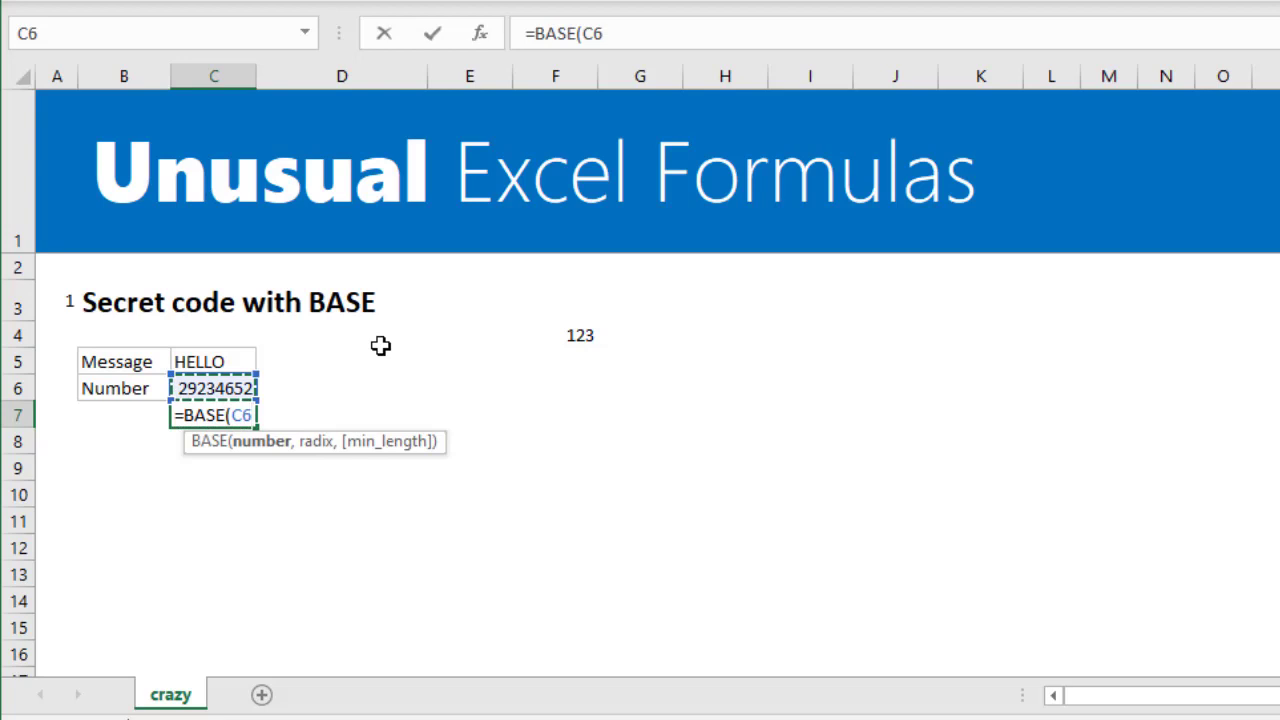
{"action": "type", "text": ",36"}
{"action": "key", "text": "Return"}
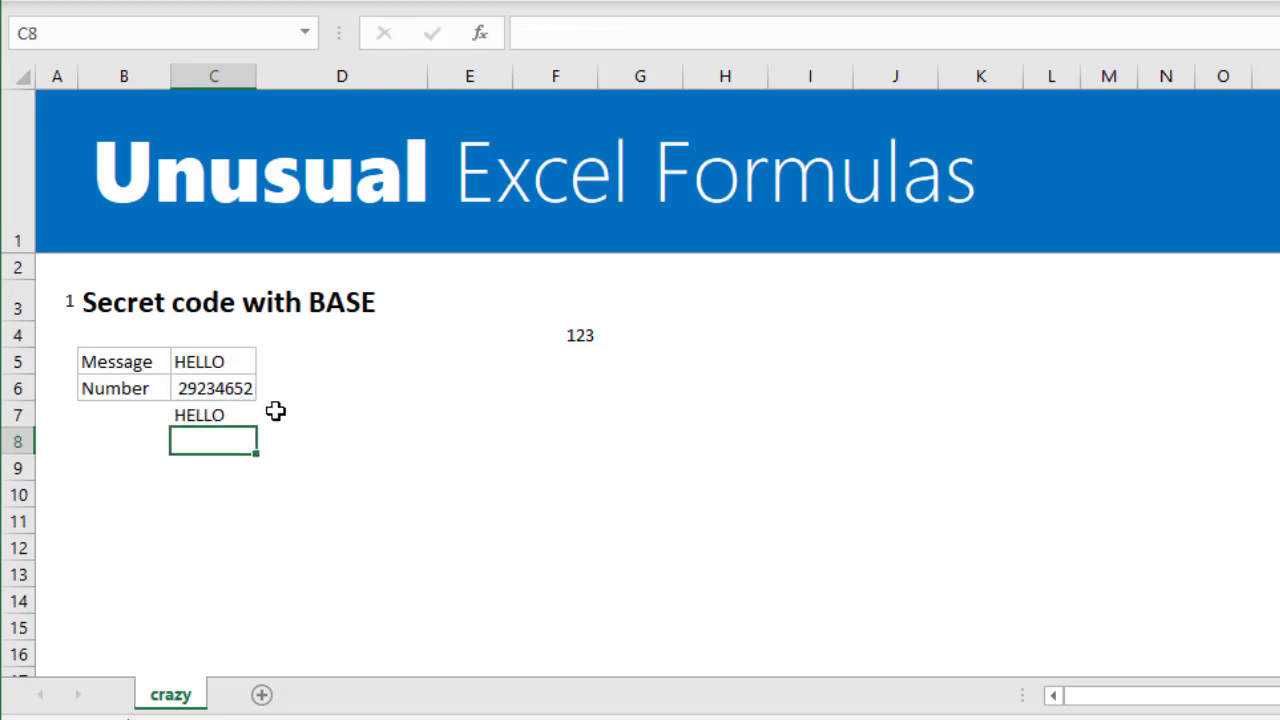
{"action": "left_click", "coordinate": [208, 363]}
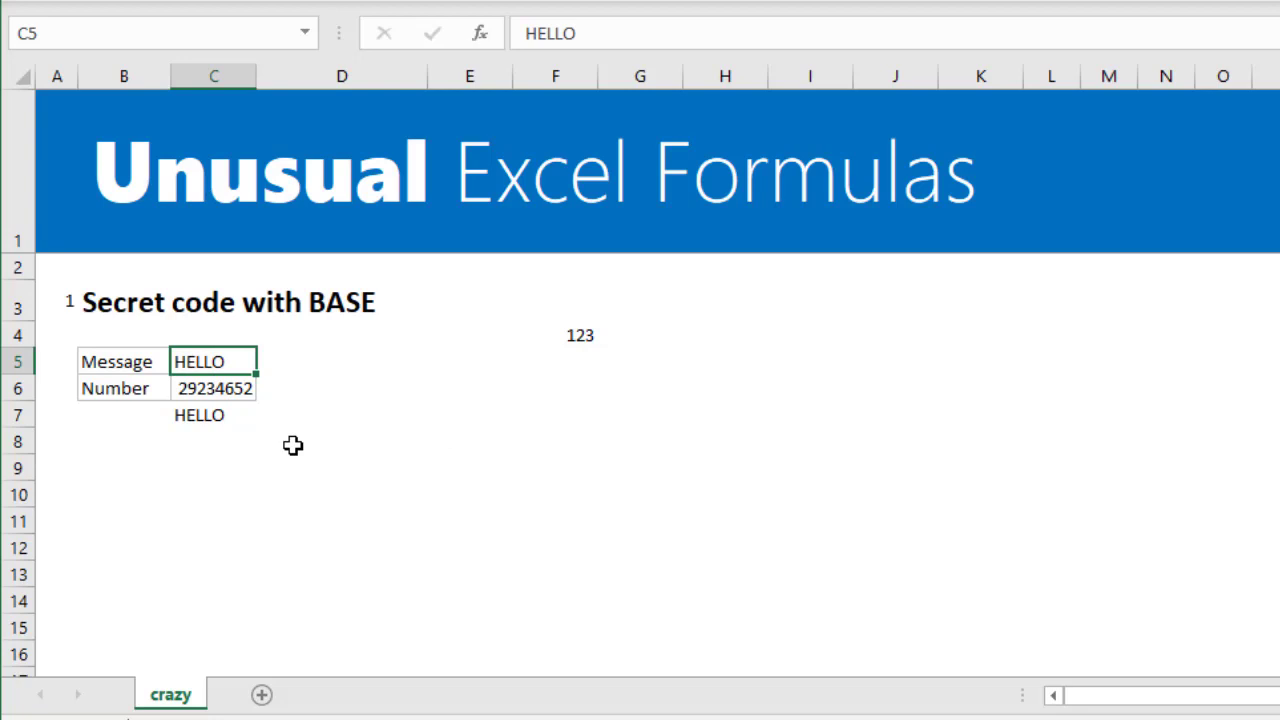
Test longer messages in C5: HOWDOYOUDO, then COMPLEXLONGSENTENCE
{"action": "type", "text": "HOWDOYOUDO"}
{"action": "key", "text": "Return"}
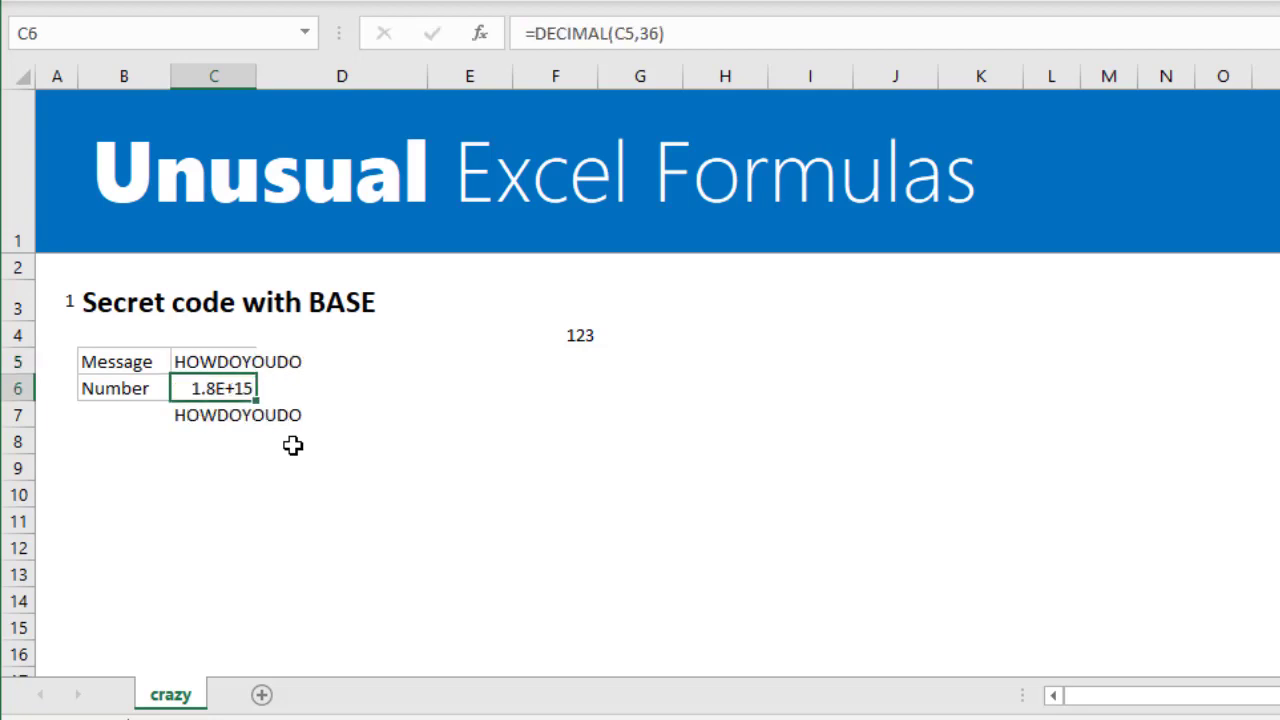
{"action": "left_click", "coordinate": [207, 354]}
{"action": "key", "text": "F2"}
{"action": "key", "text": "Escape"}
{"action": "type", "text": "COMPLEXT"}
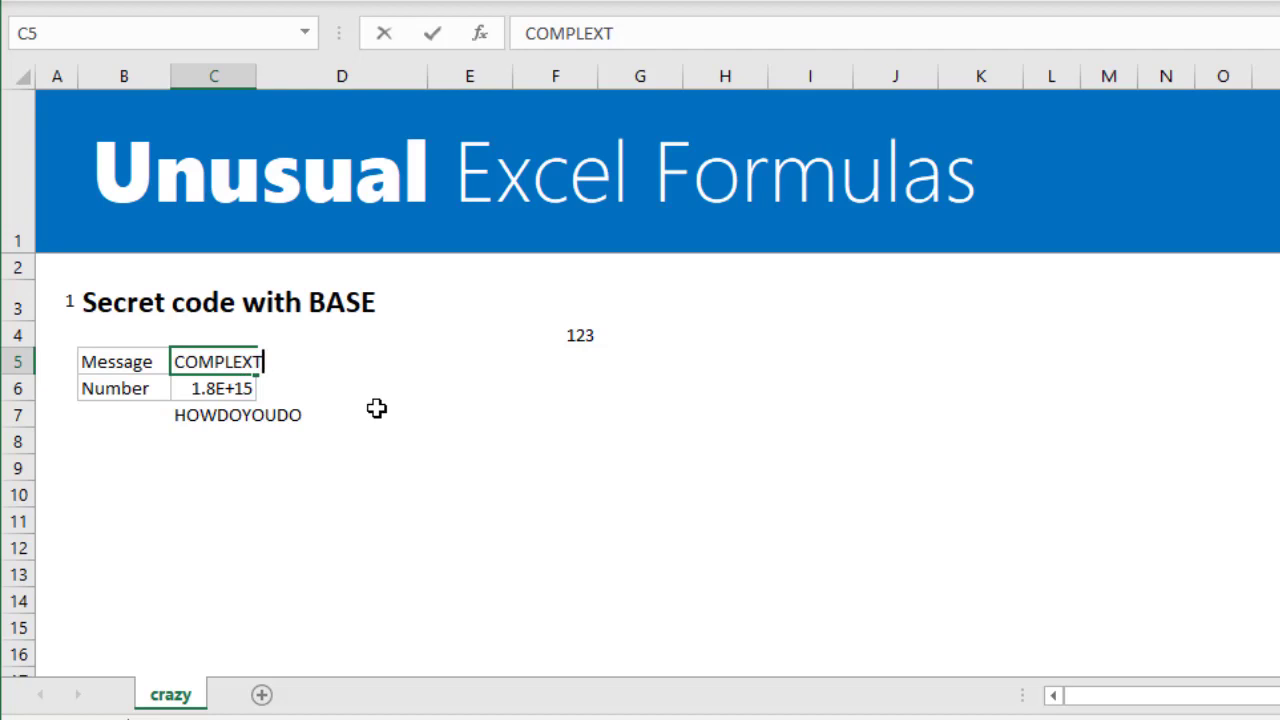
{"action": "key", "text": "BackSpace"}
{"action": "type", "text": "LONGSENTENCE"}
{"action": "key", "text": "Return"}
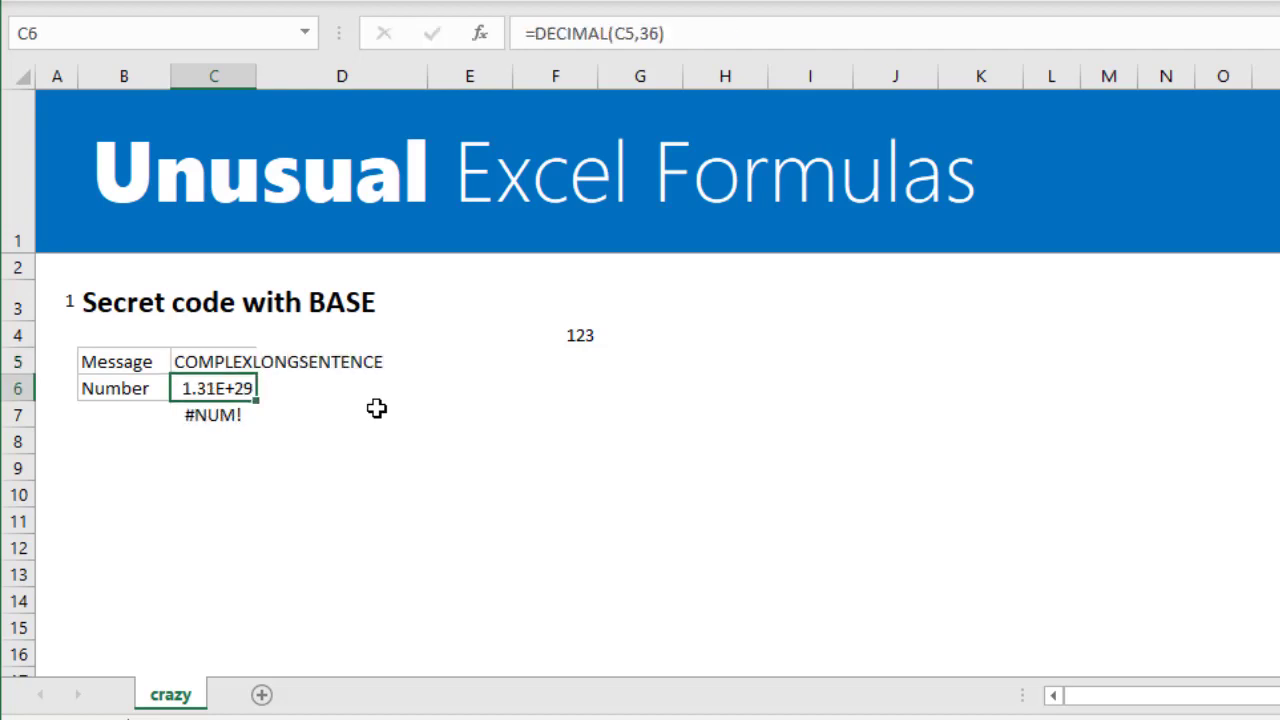
Clear the #NUM! decode formula in C7 and restore HELLO in C5
{"action": "left_click", "coordinate": [222, 418]}
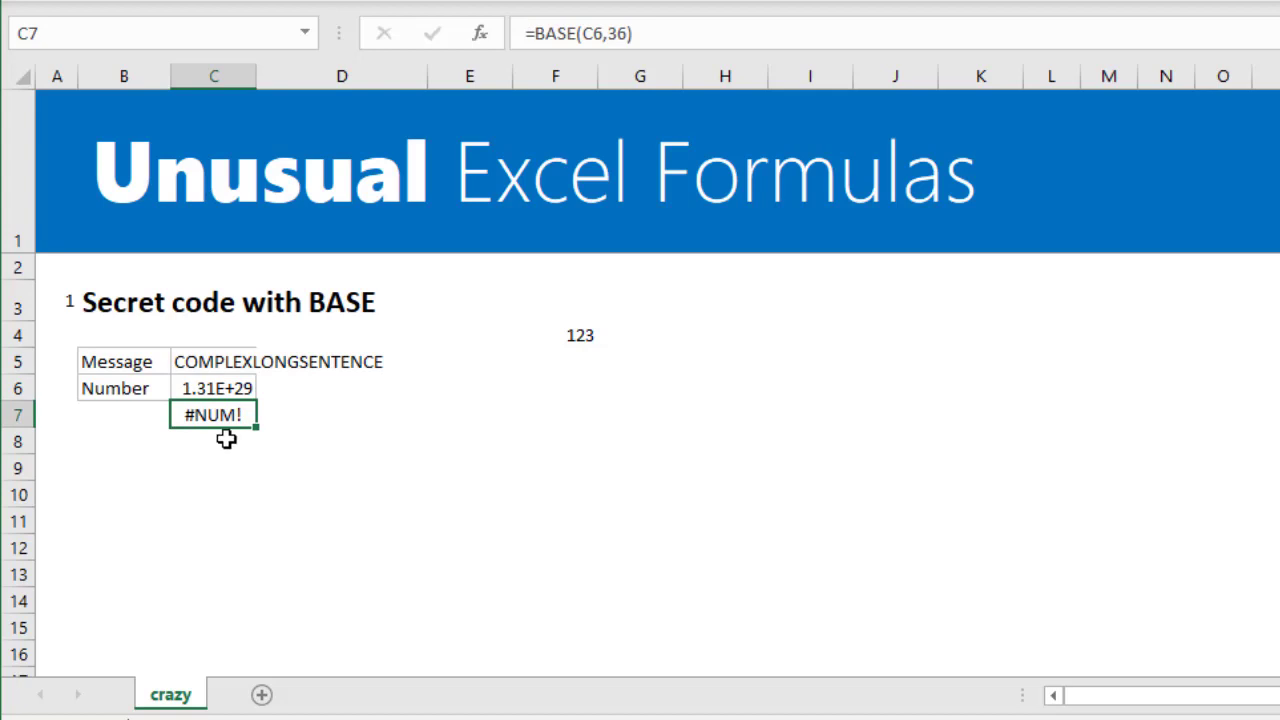
{"action": "key", "text": "Delete"}
{"action": "key", "text": "Up"}
{"action": "key", "text": "Up"}
{"action": "type", "text": "HELLOP"}
{"action": "key", "text": "BackSpace"}
{"action": "key", "text": "Return"}
Clear the 123 from cell F4
{"action": "left_click", "coordinate": [570, 335]}
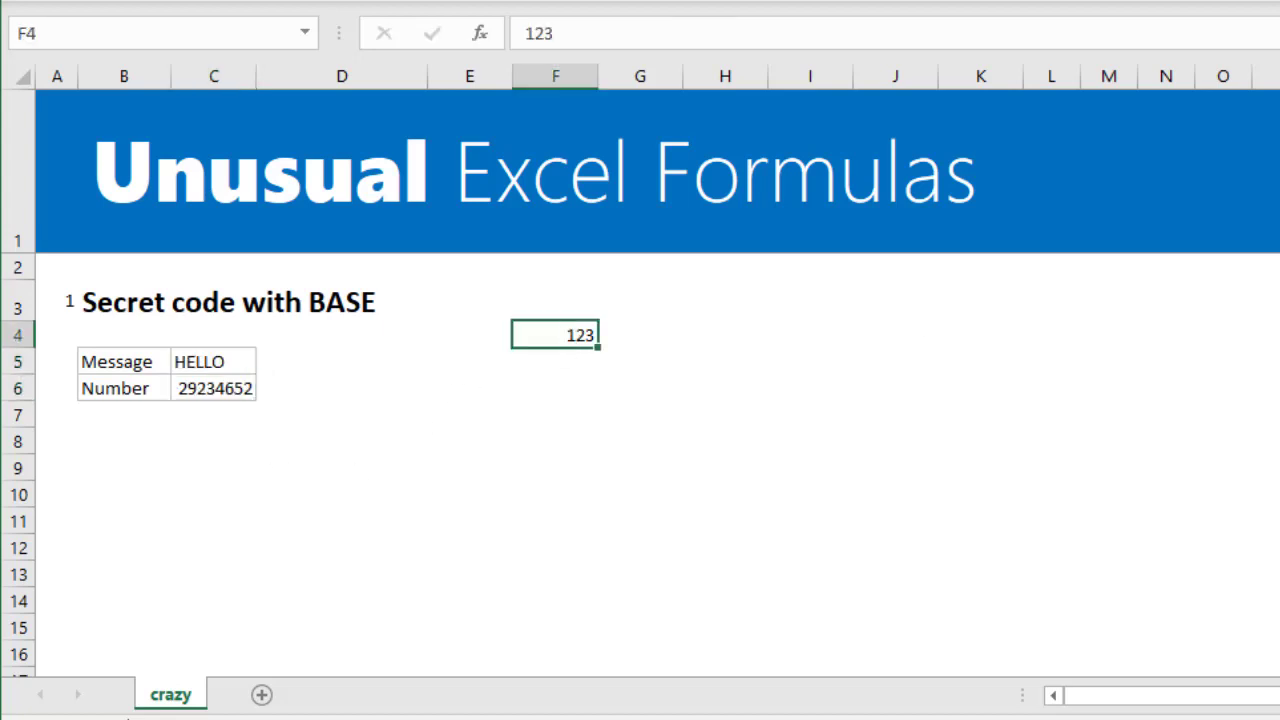
{"action": "key", "text": "Delete"}
{"action": "scroll", "coordinate": [298, 444], "scroll_direction": "down", "scroll_amount": 1}
{"action": "scroll", "coordinate": [298, 444], "scroll_direction": "up", "scroll_amount": 1}
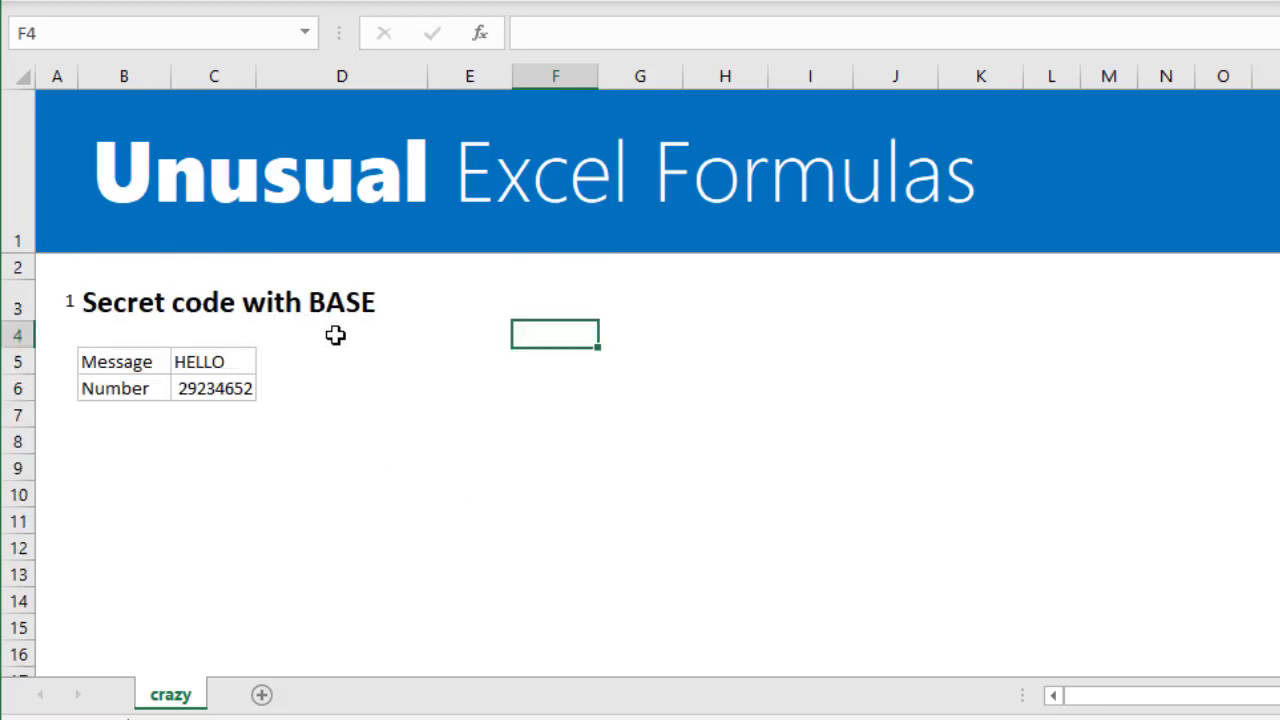
{"action": "left_click", "coordinate": [220, 388]}
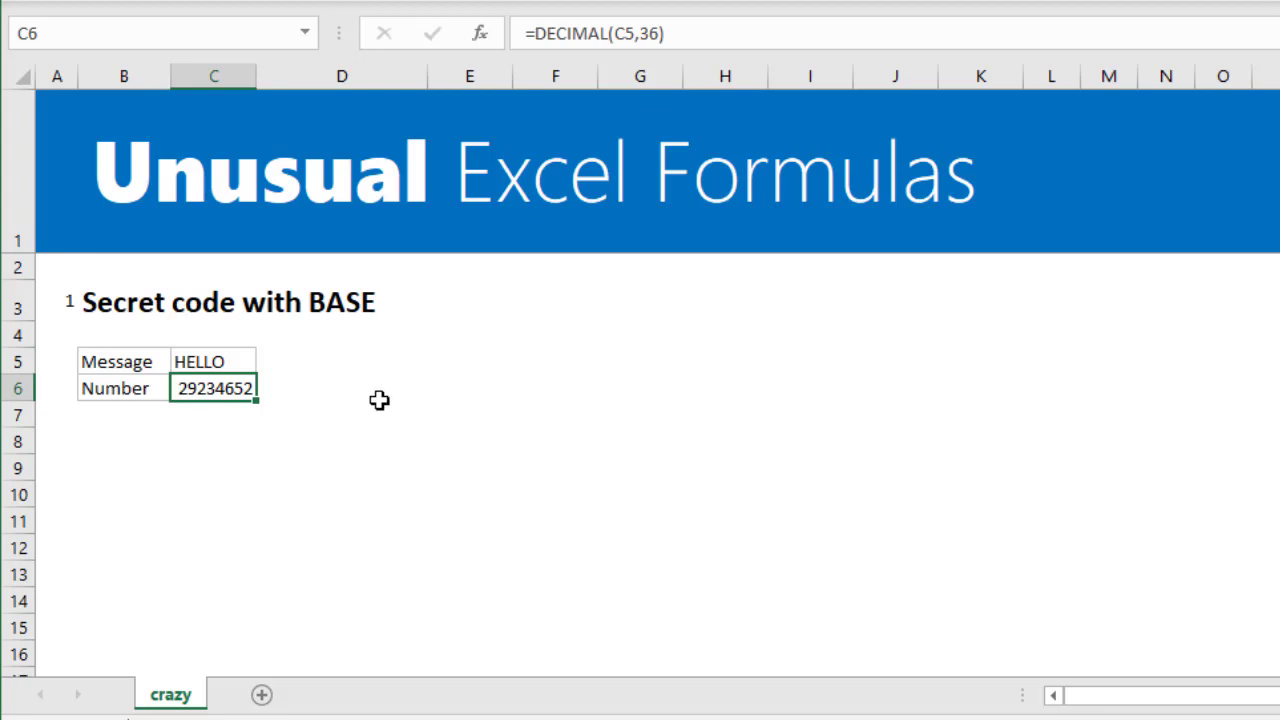
Show the Charts with REPT table B34:C39 and view D35's =REPT("|",C35) formula
{"action": "scroll", "coordinate": [379, 400], "scroll_direction": "down", "scroll_amount": 9}
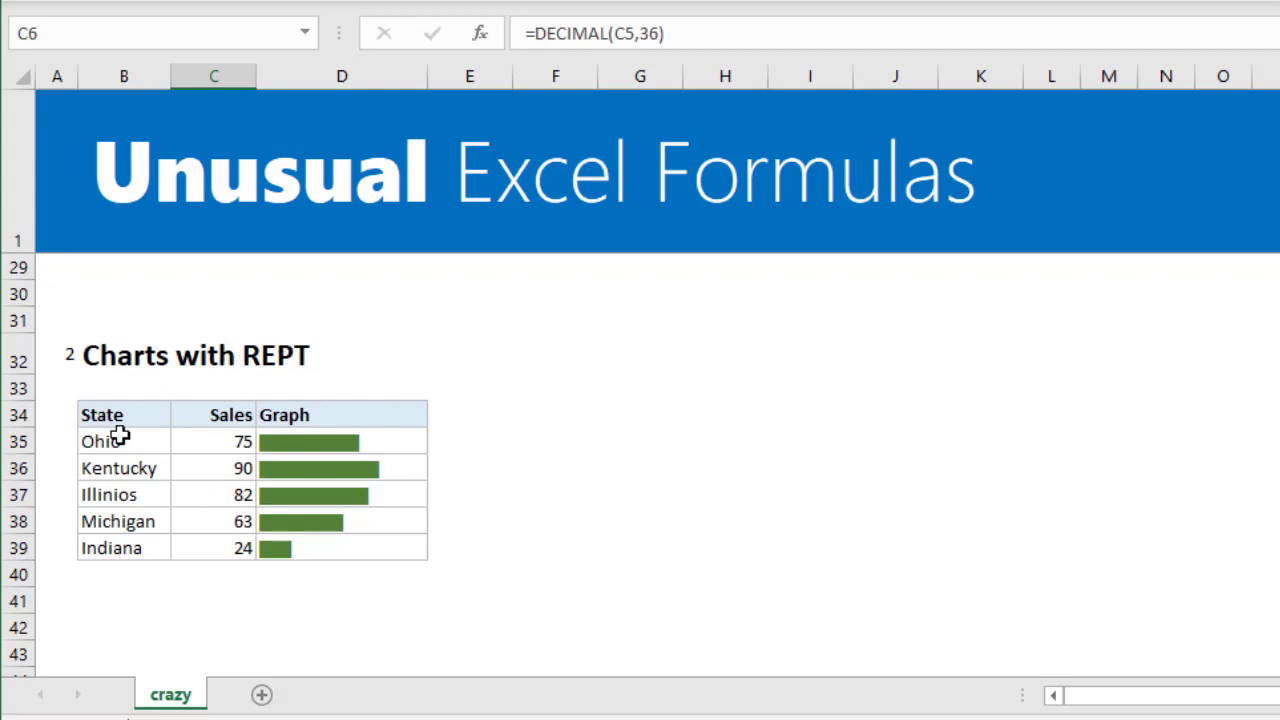
{"action": "left_click_drag", "start_coordinate": [118, 416], "coordinate": [200, 548]}
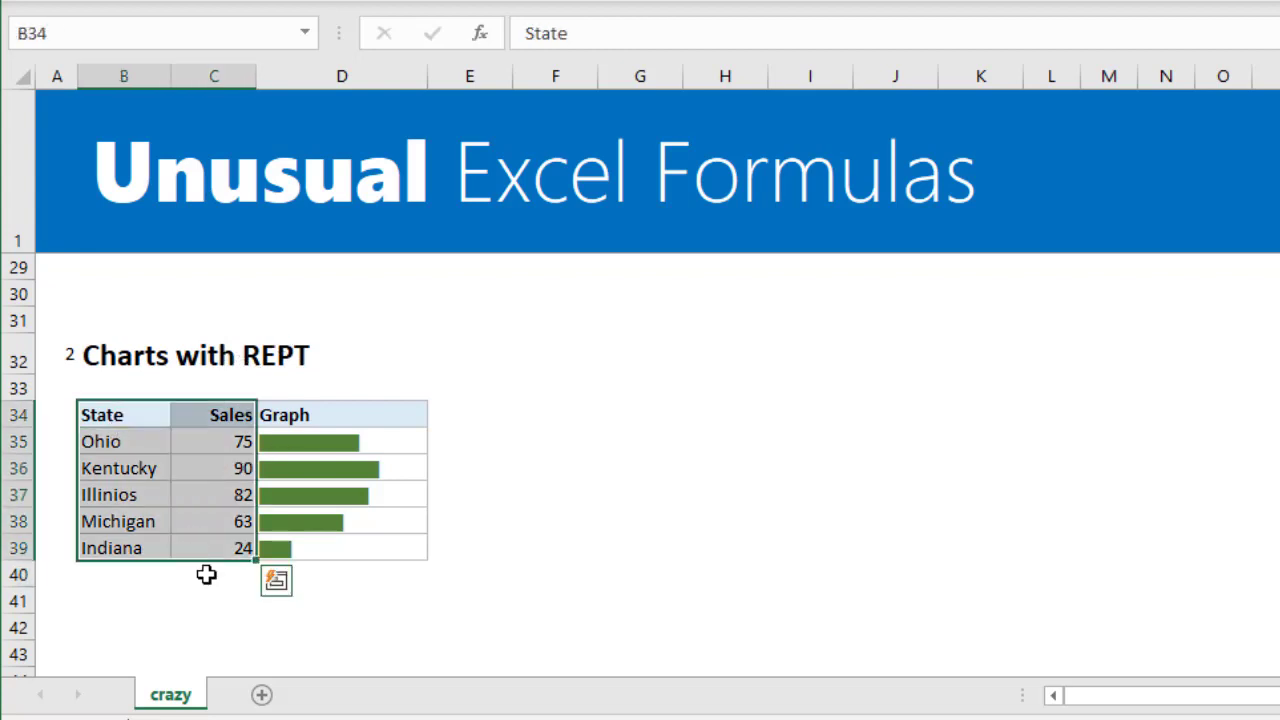
{"action": "left_click", "coordinate": [337, 440]}
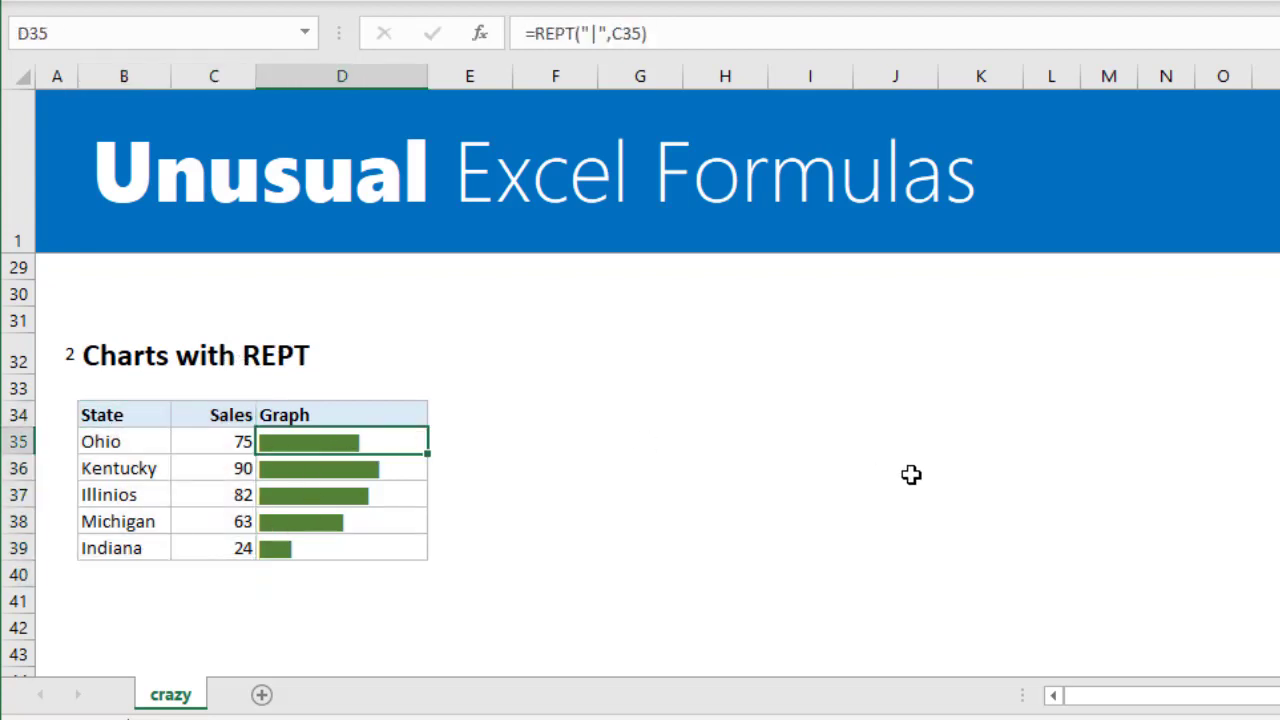
{"action": "key", "text": "F2"}
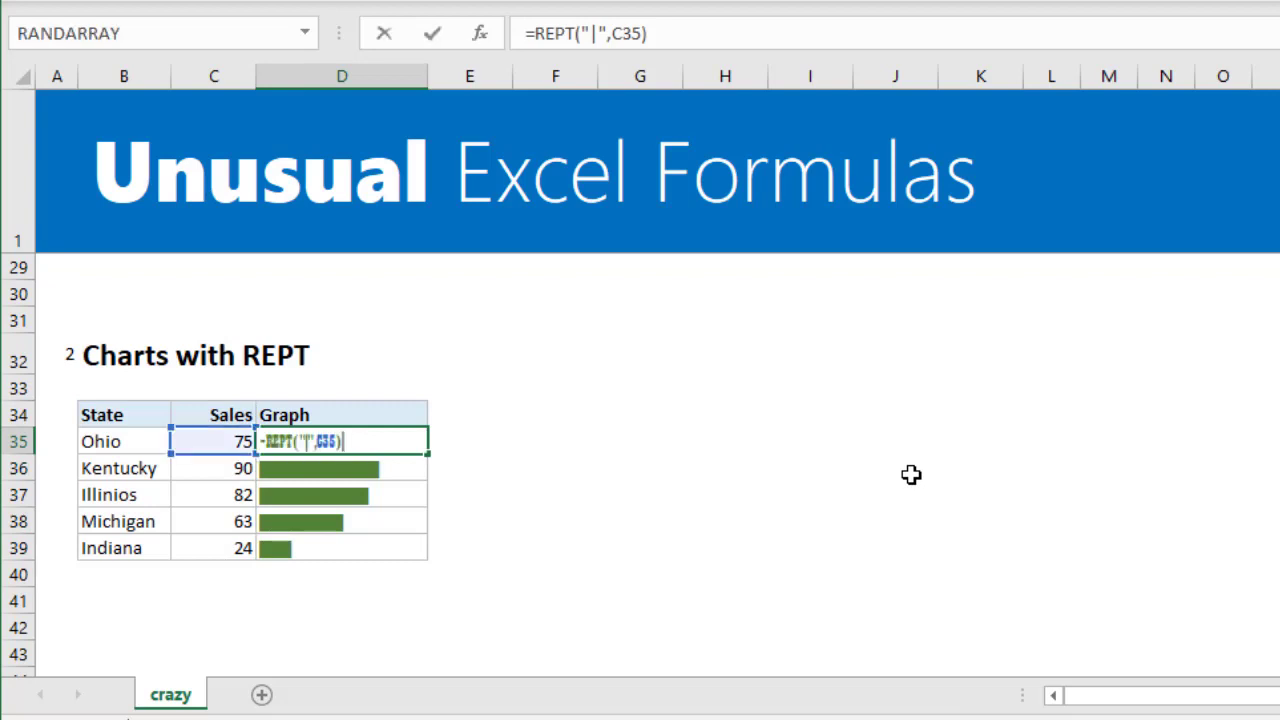
{"action": "key", "text": "Escape"}
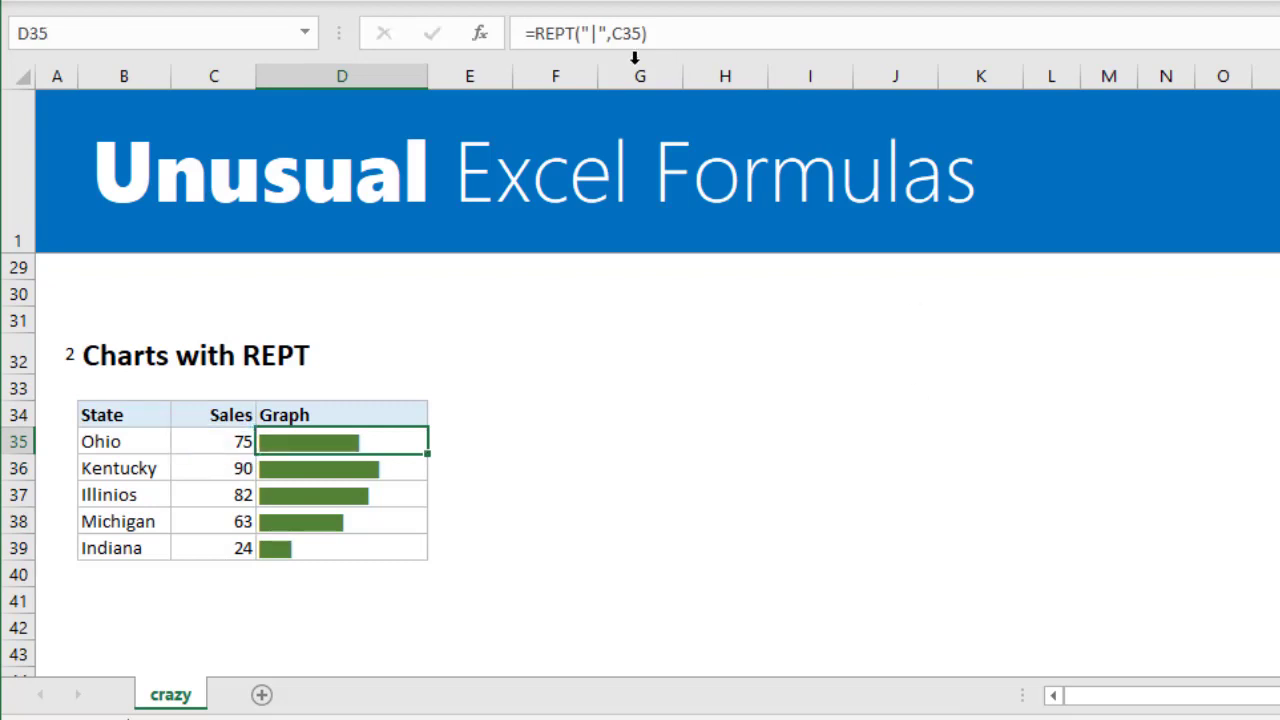
Enter =REPT("CHANDOO",5) in F35 as a first test
{"action": "left_click", "coordinate": [528, 438]}
{"action": "type", "text": "=RET"}
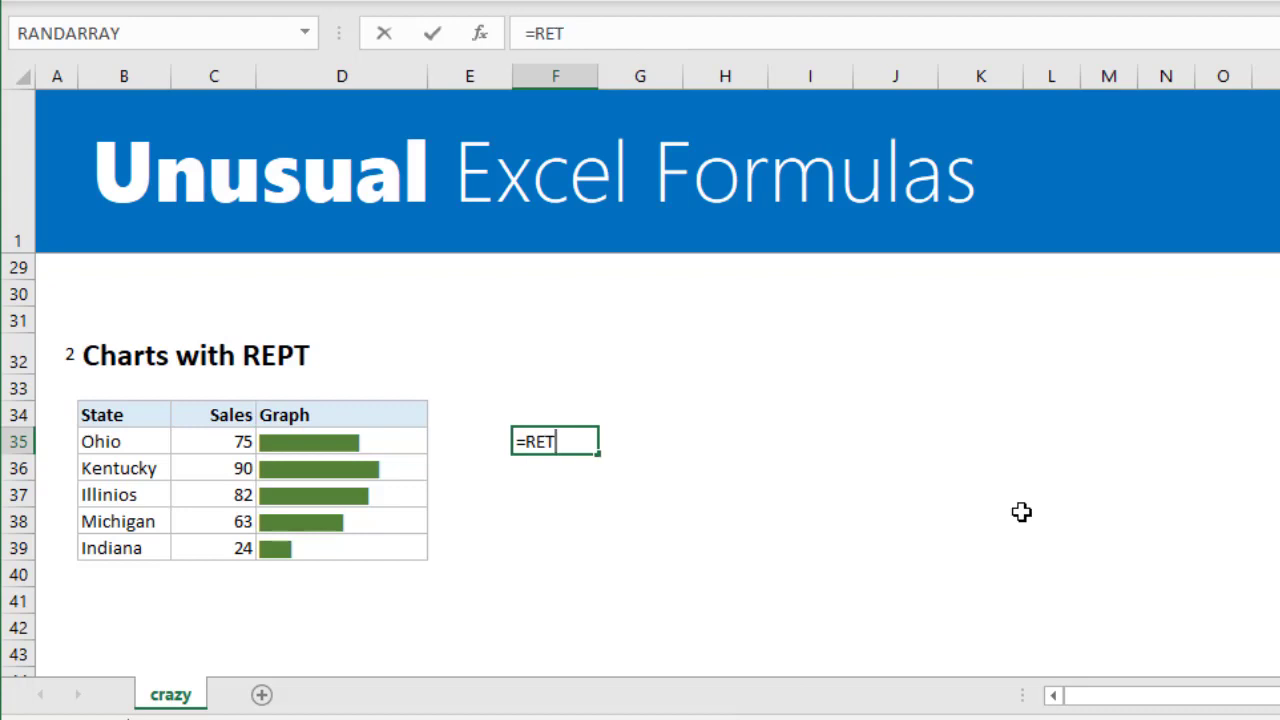
{"action": "key", "text": "BackSpace"}
{"action": "type", "text": "PT("}
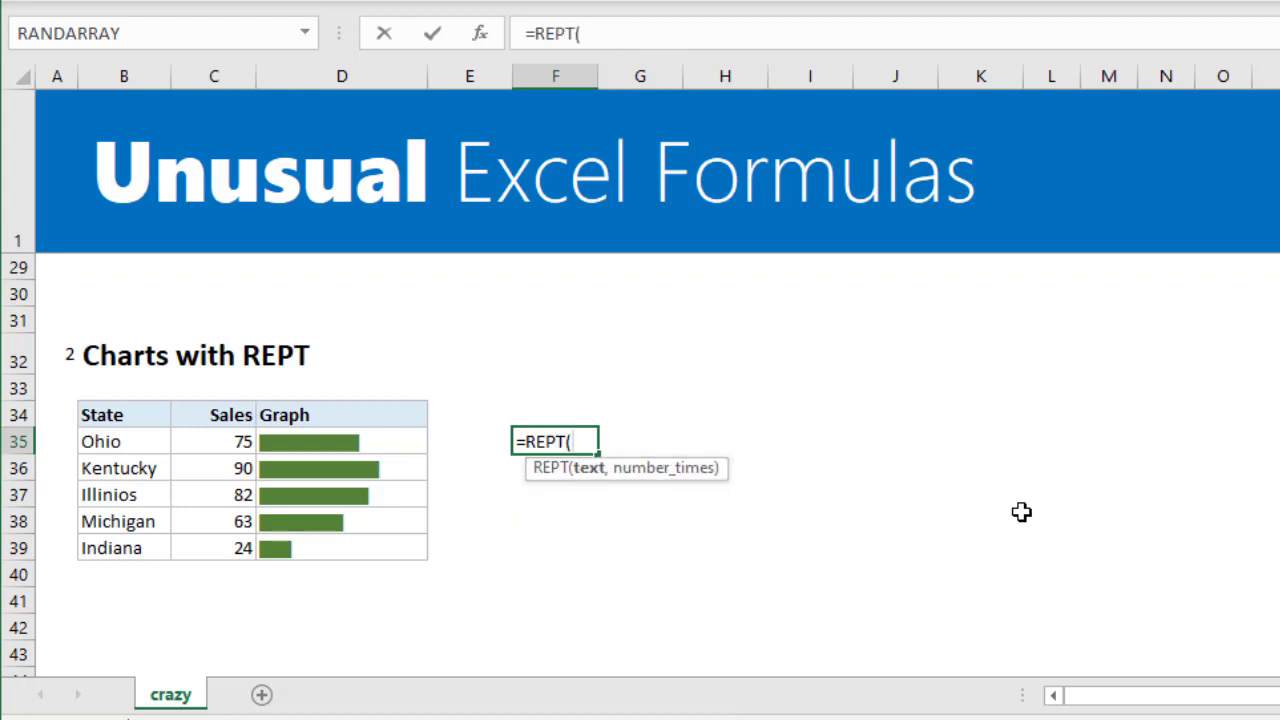
{"action": "type", "text": "\"CHANDOO"}
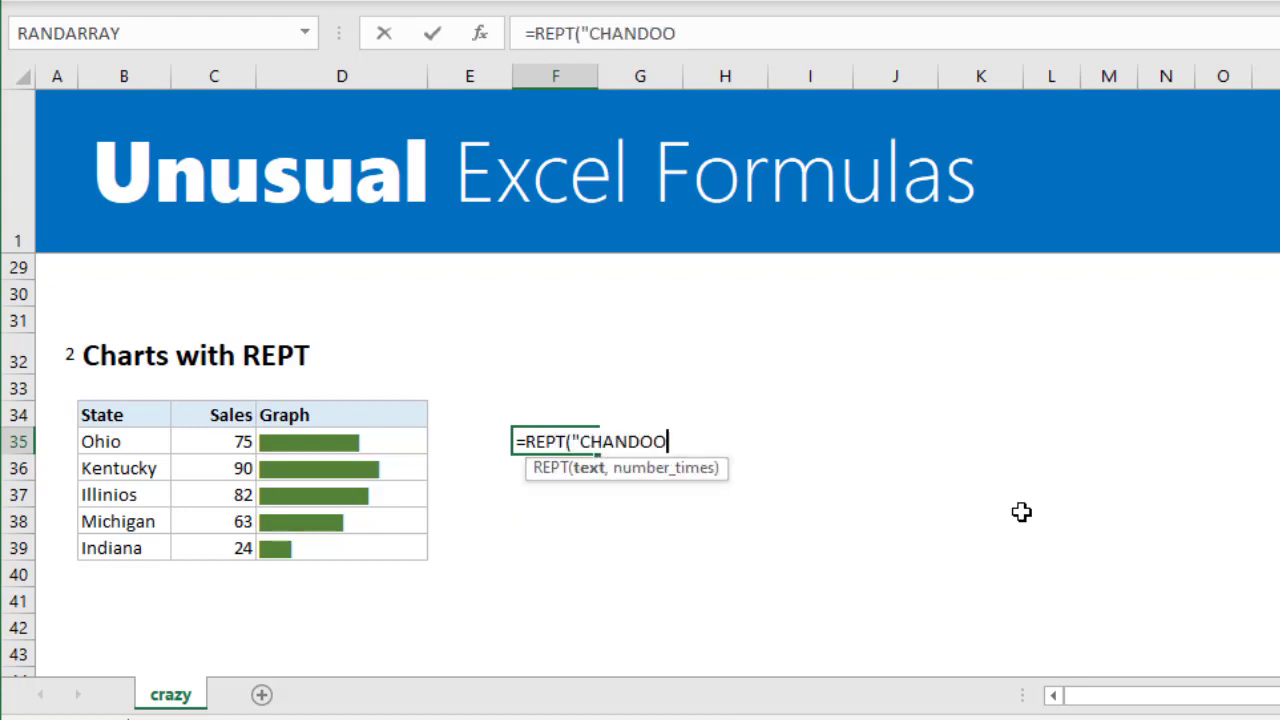
{"action": "type", "text": "\",5)"}
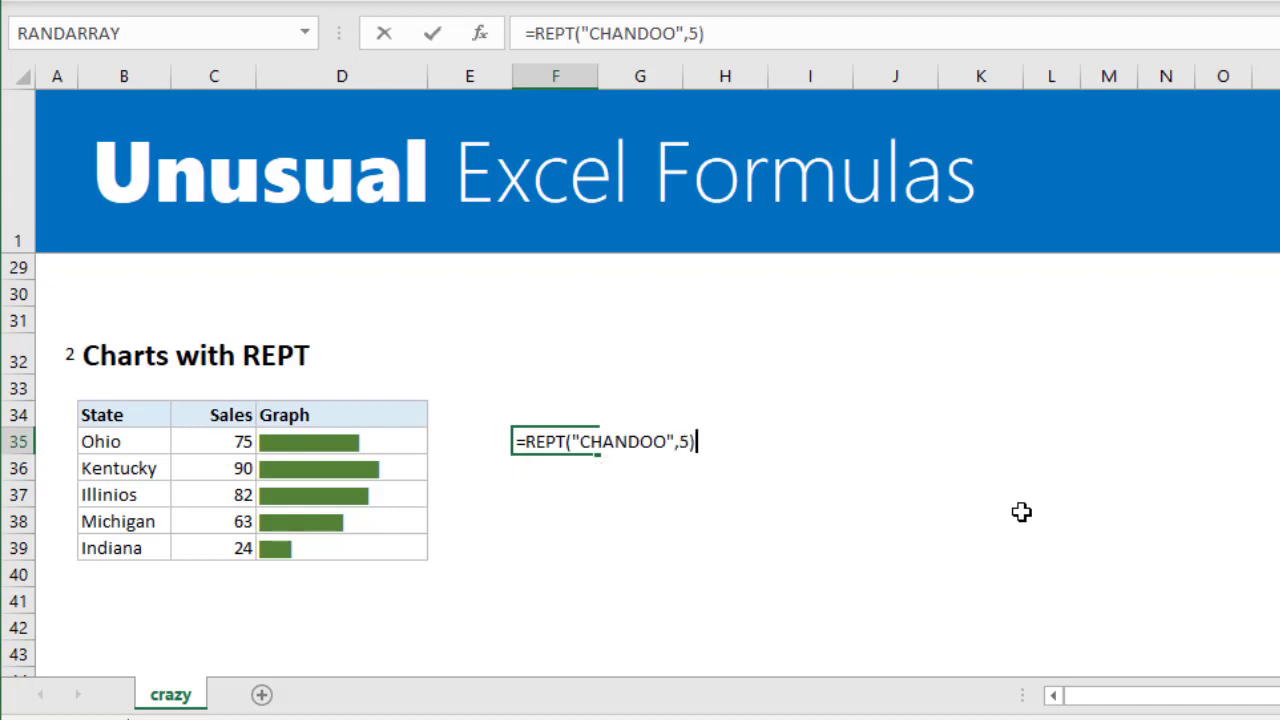
{"action": "key", "text": "Return"}
Replace F35's formula with =REPT("|",C35) to draw 75 bars for Ohio
{"action": "key", "text": "Up"}
{"action": "type", "text": "=REPOT"}
{"action": "key", "text": "BackSpace"}
{"action": "key", "text": "BackSpace"}
{"action": "type", "text": "T("}
{"action": "key", "text": "Left"}
{"action": "key", "text": "Left"}
{"action": "key", "text": "Left"}
{"action": "type", "text": ","}
{"action": "key", "text": "BackSpace"}
{"action": "key", "text": "BackSpace"}
{"action": "key", "text": "BackSpace"}
{"action": "key", "text": "BackSpace"}
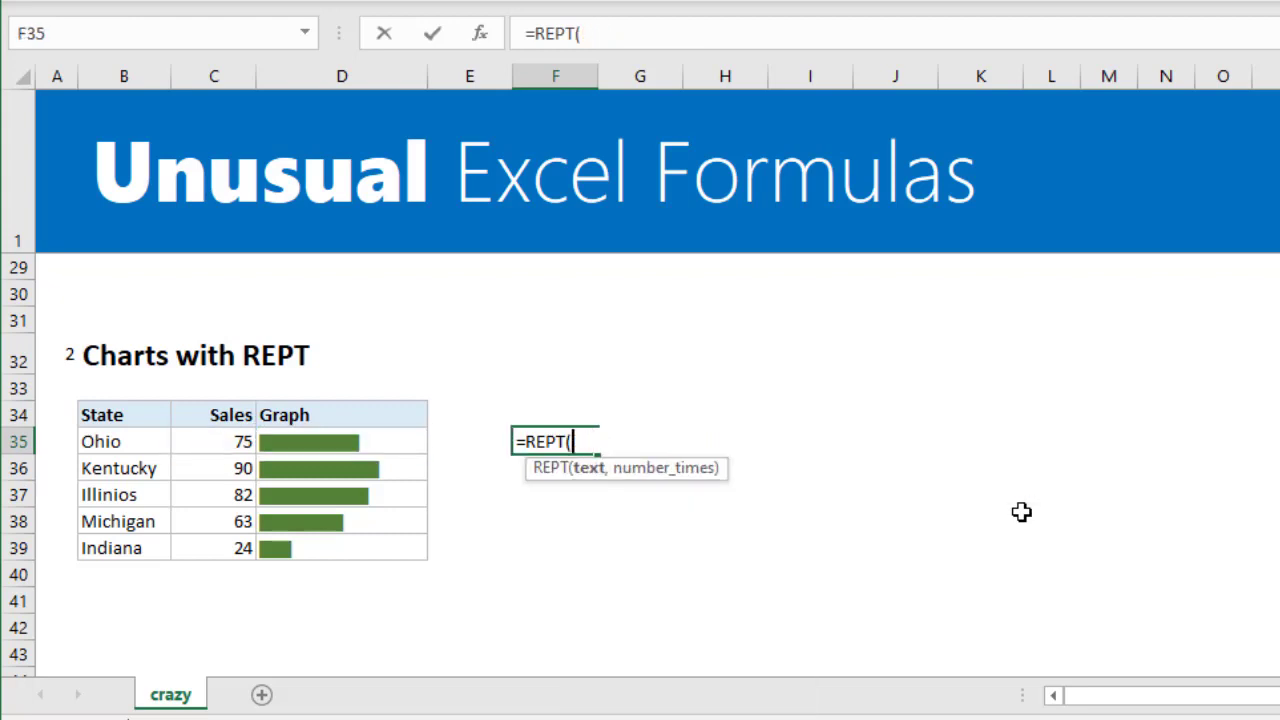
{"action": "type", "text": "\"|\","}
{"action": "key", "text": "Left"}
{"action": "key", "text": "Left"}
{"action": "key", "text": "Left"}
{"action": "key", "text": "Return"}
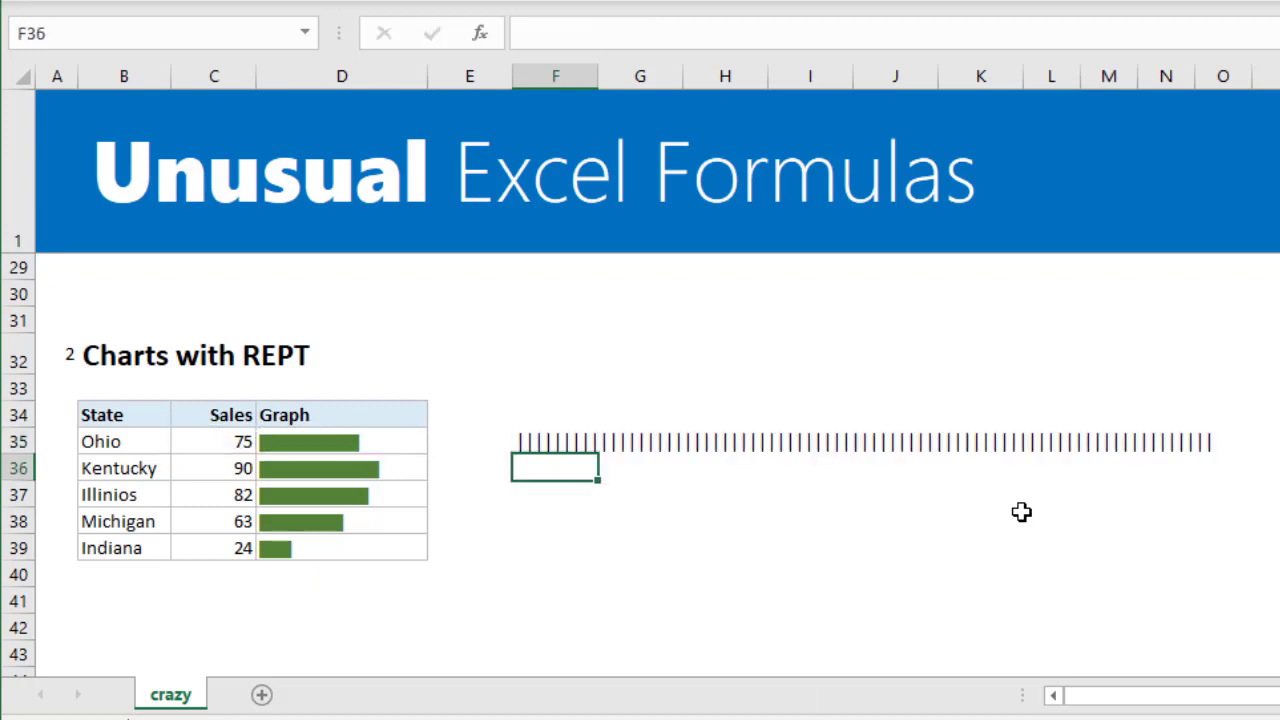
Apply the Playball font to F35's REPT bars
{"action": "left_click", "coordinate": [555, 440]}
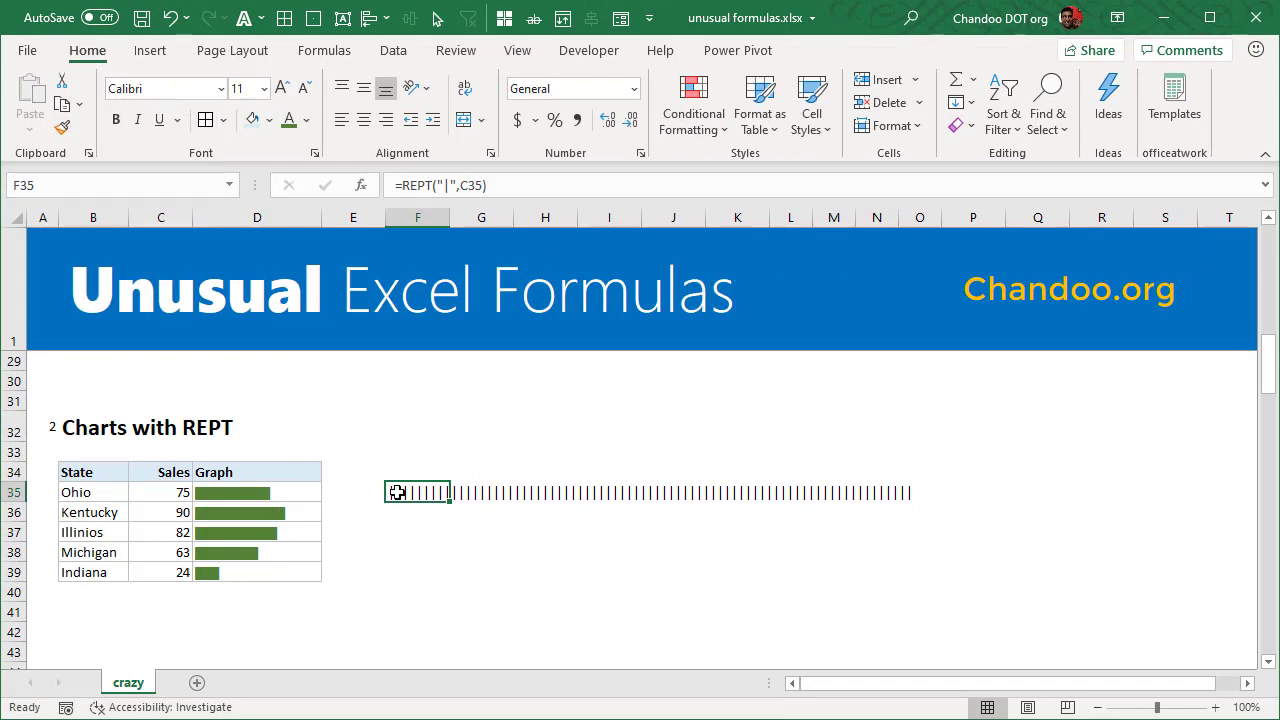
{"action": "left_click", "coordinate": [246, 496]}
{"action": "left_click", "coordinate": [414, 489]}
{"action": "left_click", "coordinate": [180, 86]}
{"action": "type", "text": "Playball"}
{"action": "key", "text": "Return"}
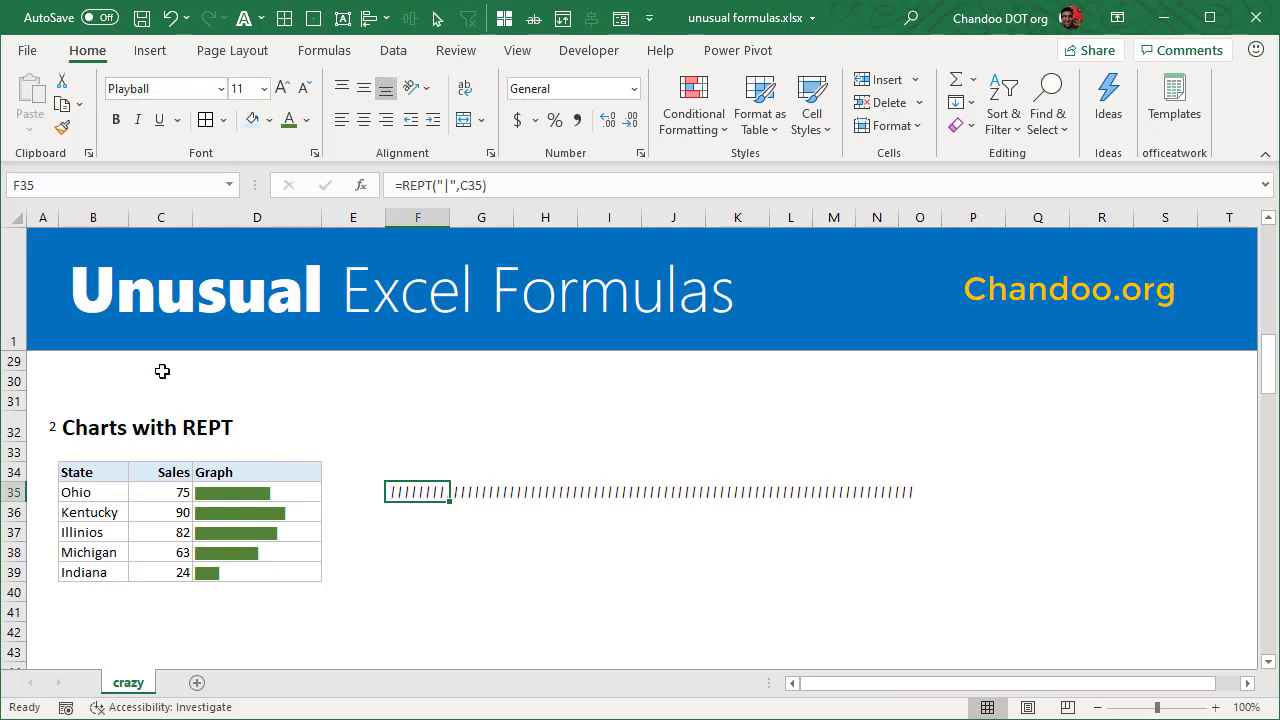
Switch F35 to Playbill font, turning the bars into a solid block
{"action": "left_click", "coordinate": [240, 492]}
{"action": "left_click", "coordinate": [335, 490]}
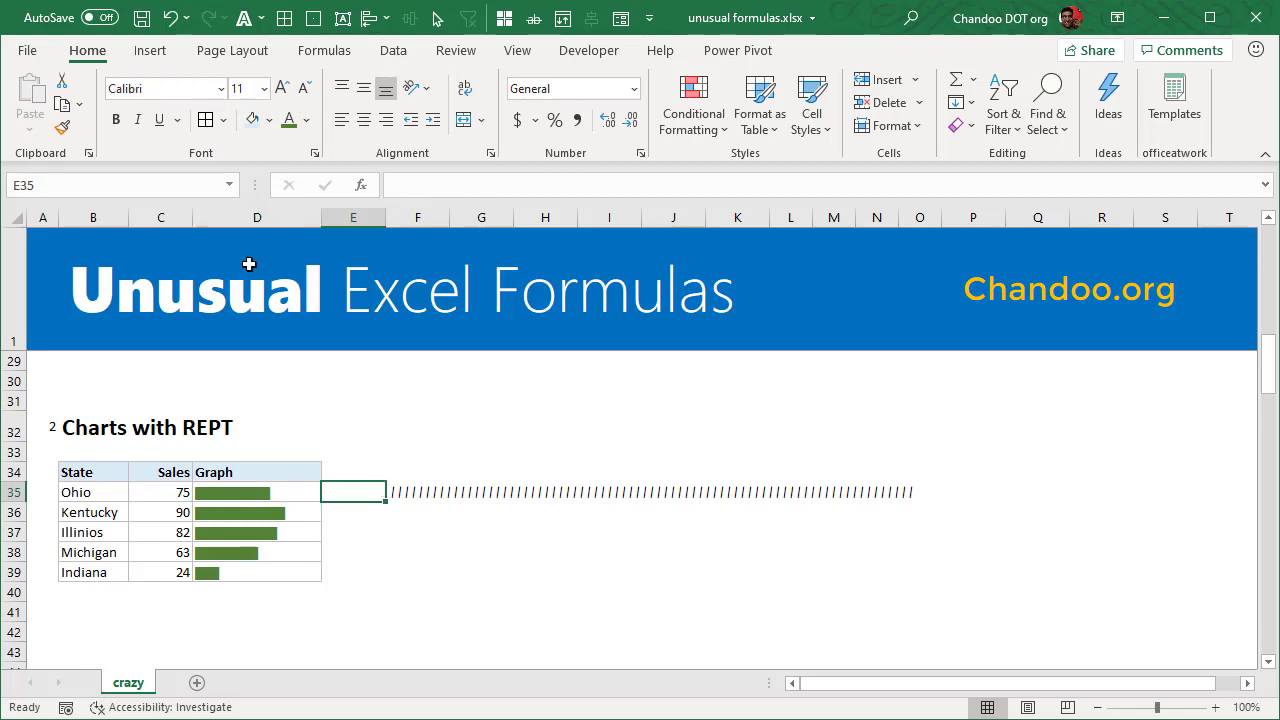
{"action": "left_click", "coordinate": [391, 492]}
{"action": "left_click", "coordinate": [165, 92]}
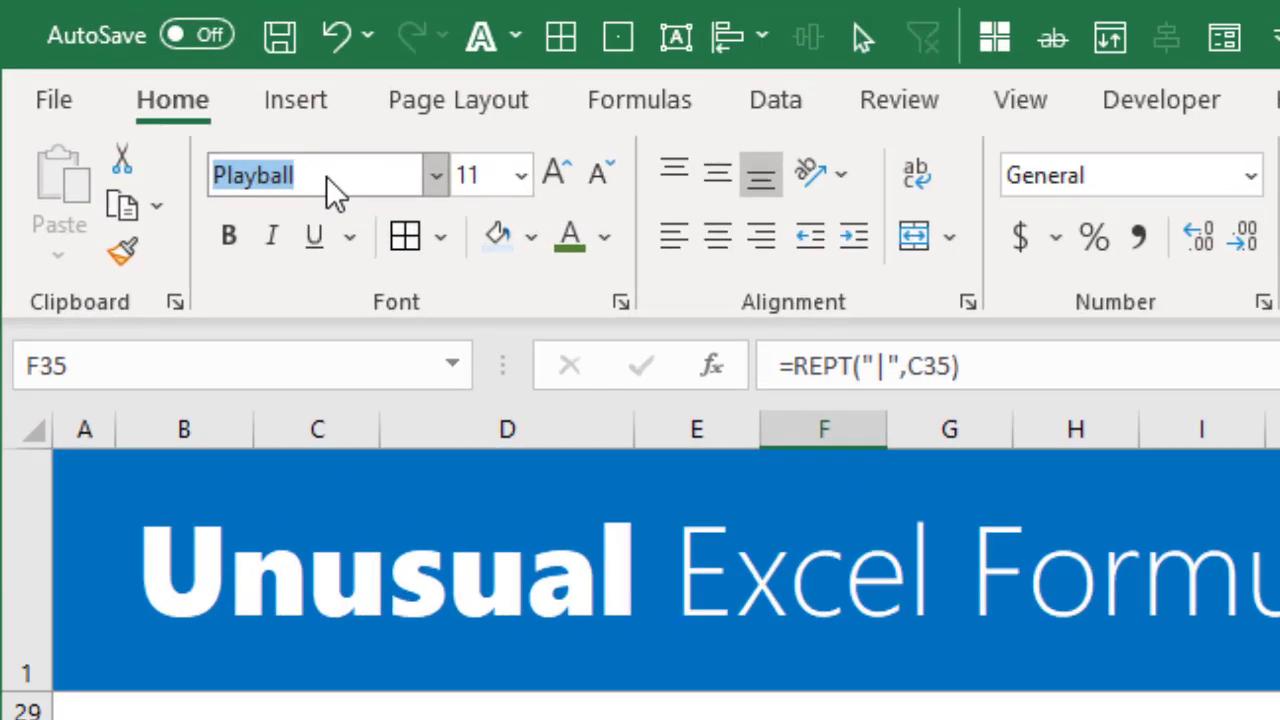
{"action": "type", "text": "Playbill"}
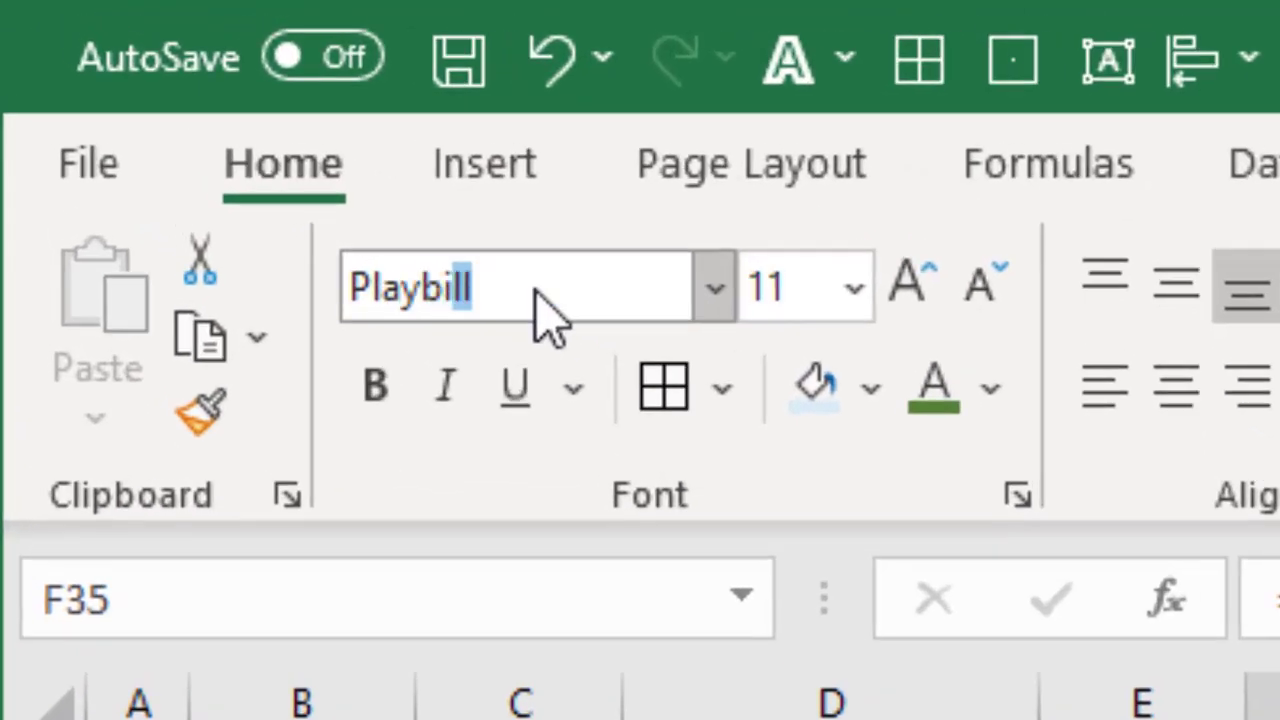
{"action": "key", "text": "Return"}
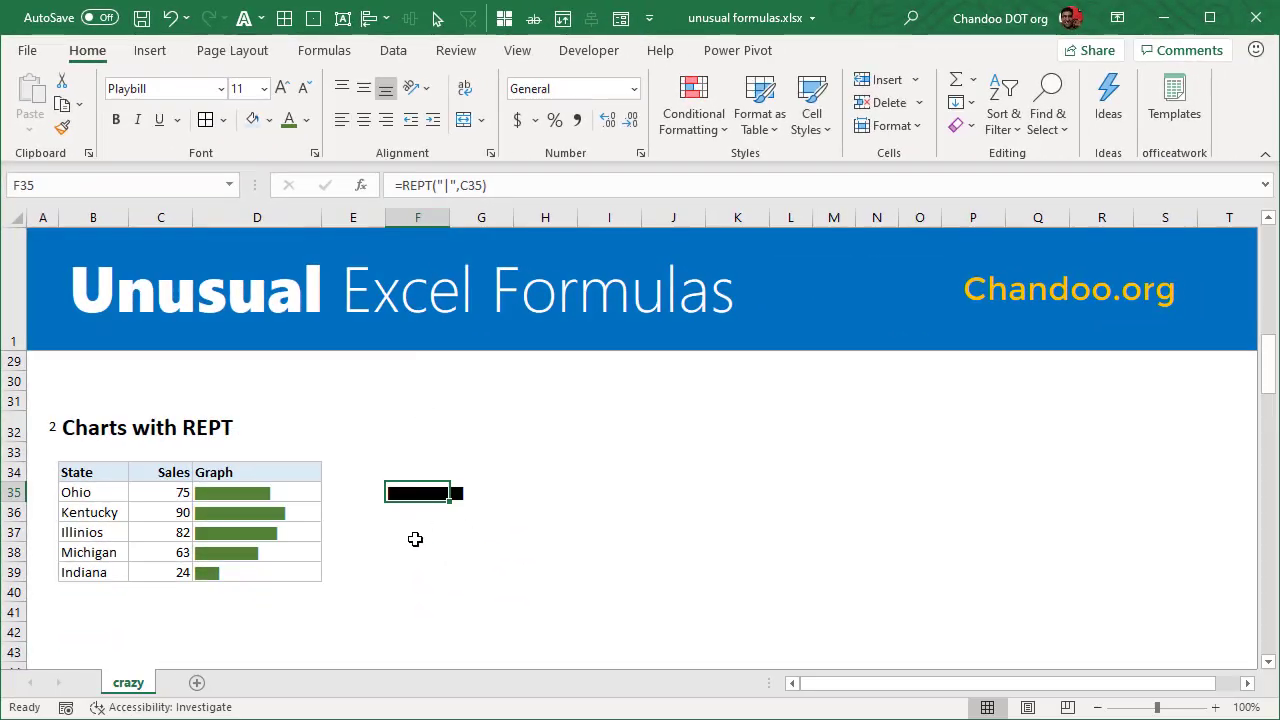
{"action": "left_click", "coordinate": [445, 533]}
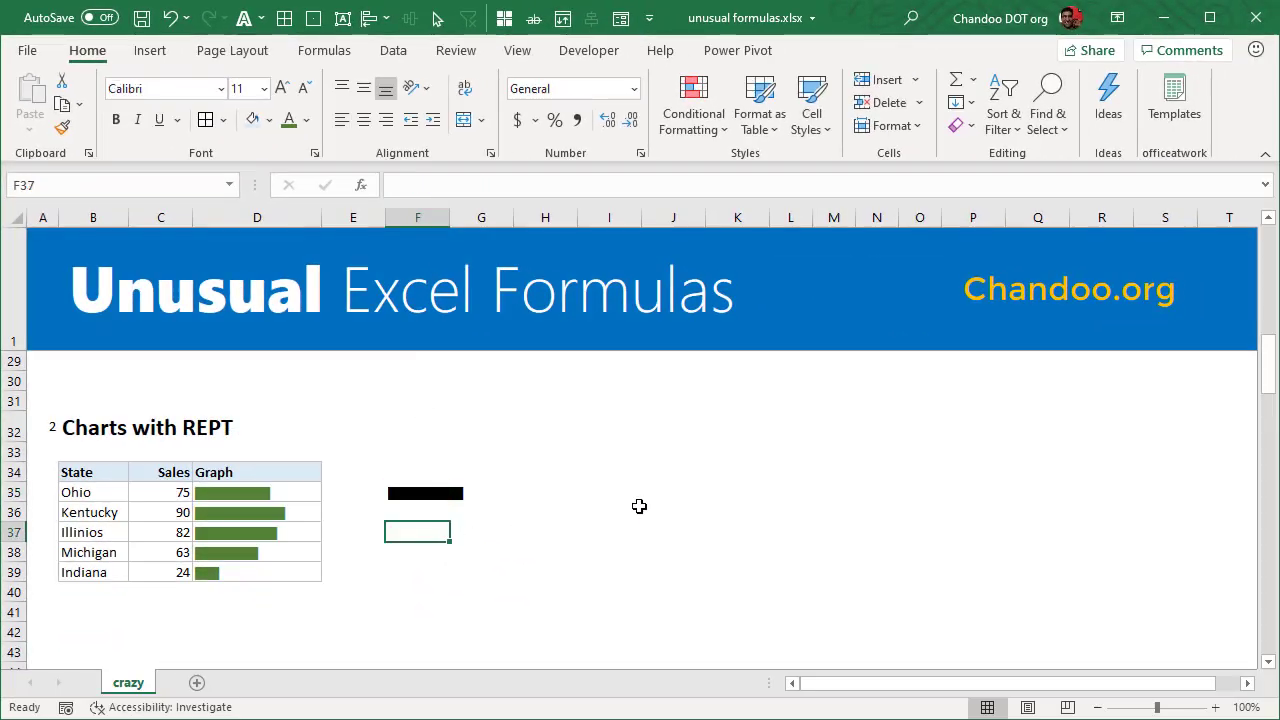
Compare with the green bars in D35:D39, colour F35's bar orange, then clear F35
{"action": "left_click", "coordinate": [441, 495]}
{"action": "left_click_drag", "start_coordinate": [264, 495], "coordinate": [268, 567]}
{"action": "left_click", "coordinate": [423, 492]}
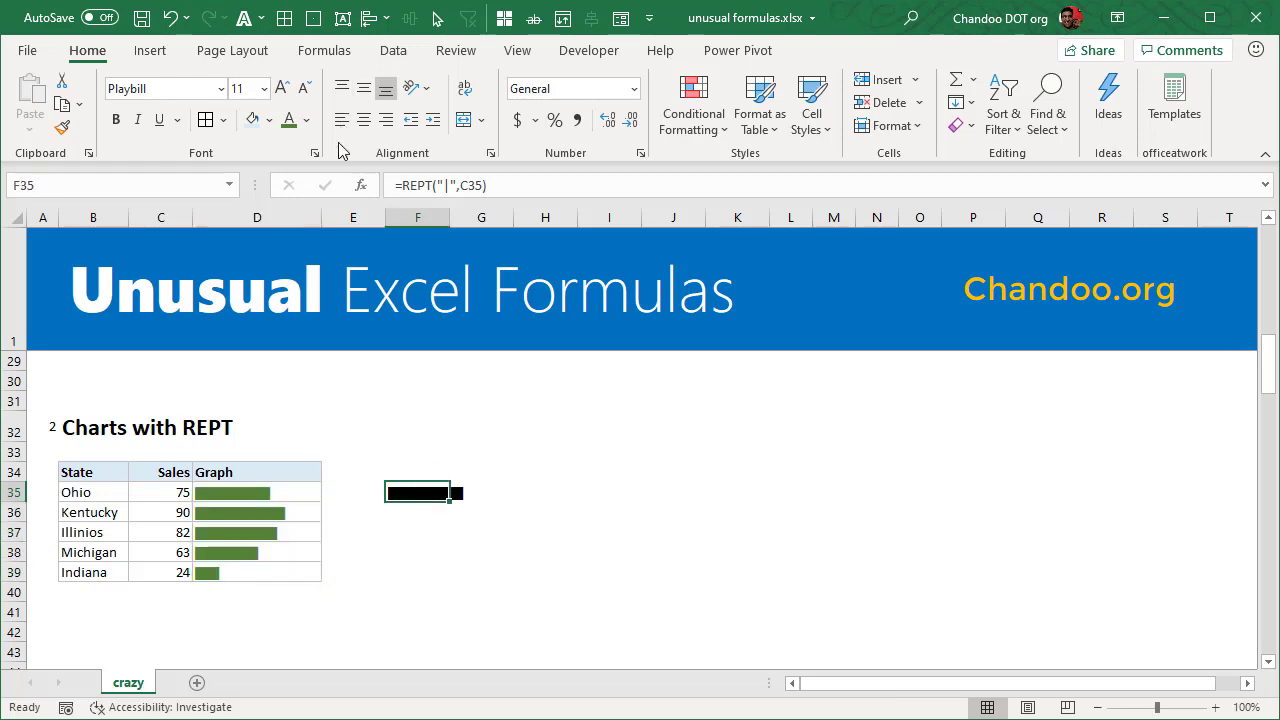
{"action": "left_click", "coordinate": [289, 120]}
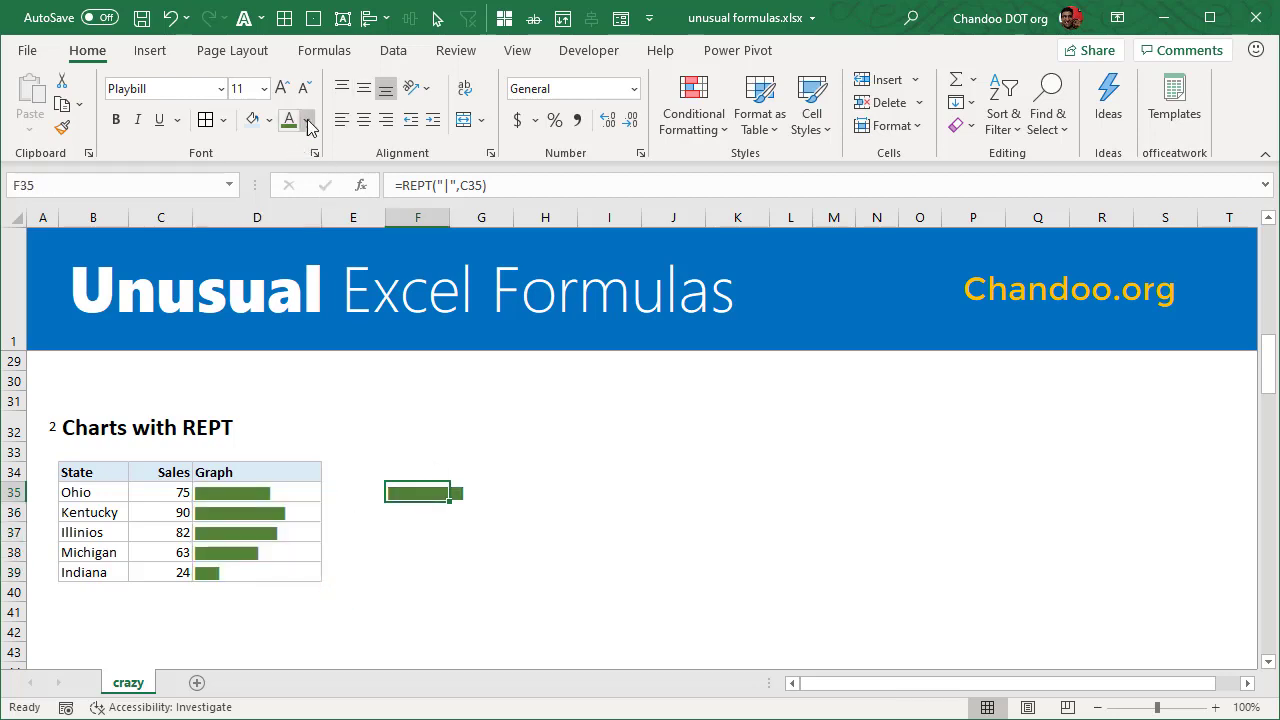
{"action": "left_click", "coordinate": [308, 125]}
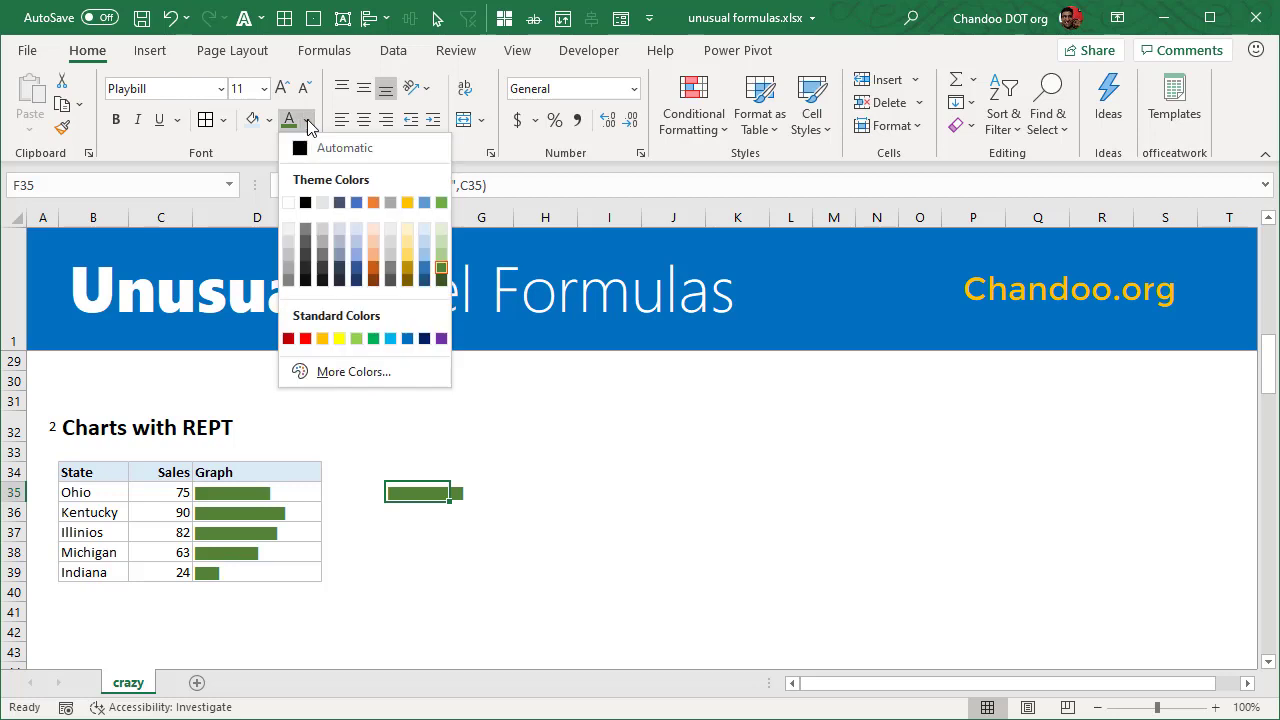
{"action": "left_click", "coordinate": [381, 204]}
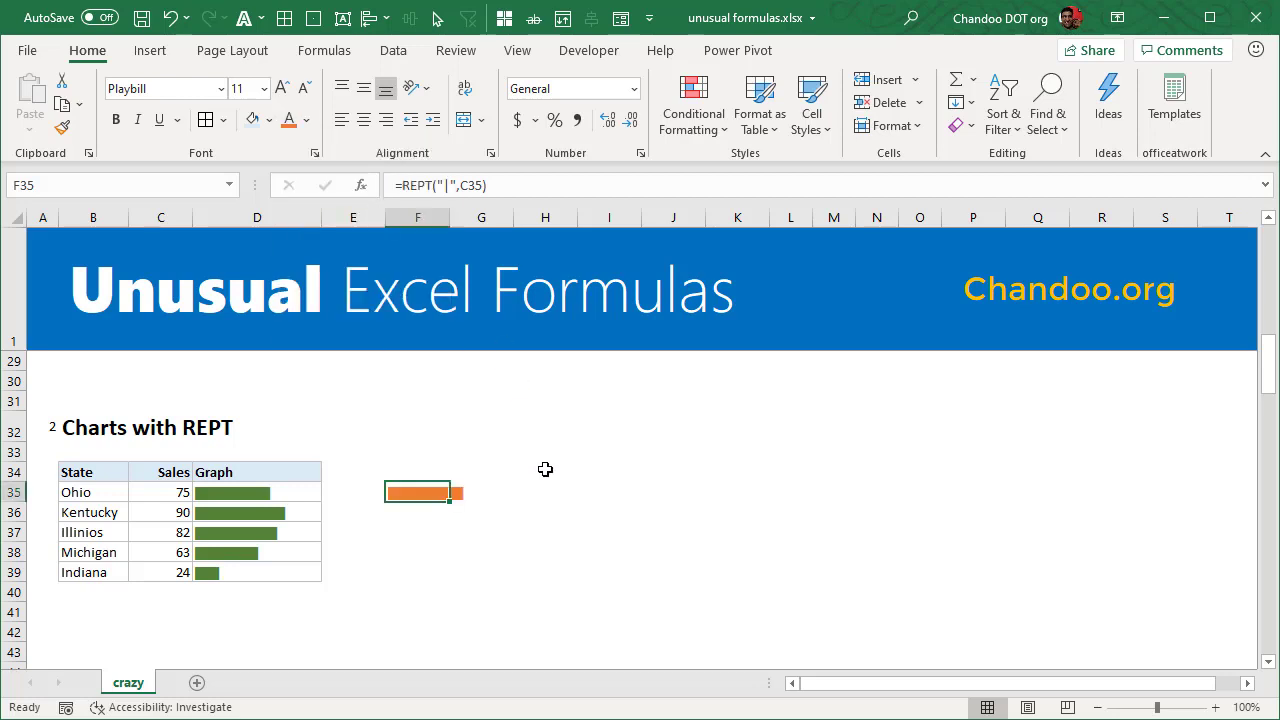
{"action": "key", "text": "Delete"}
Scroll to the Between with MEDIAN example and select its Person and Age data B58:C64
{"action": "scroll", "coordinate": [232, 464], "scroll_direction": "down", "scroll_amount": 2}
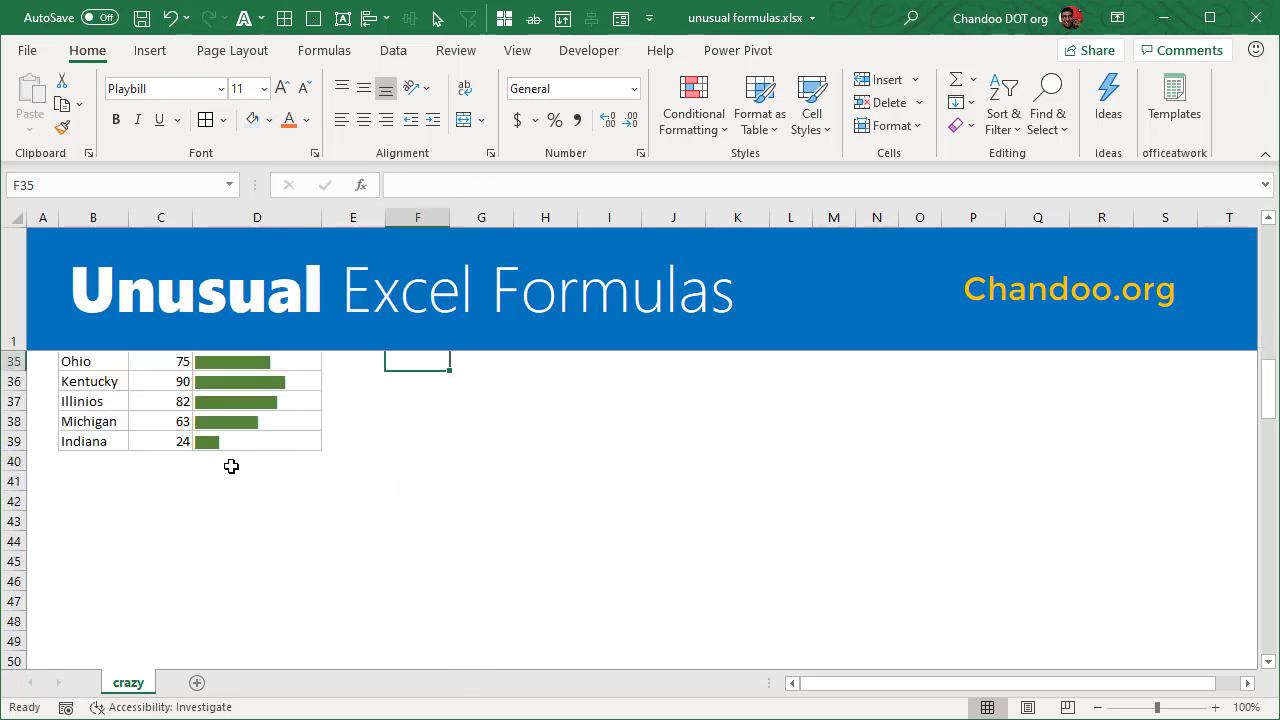
{"action": "scroll", "coordinate": [113, 468], "scroll_direction": "up", "scroll_amount": 2}
{"action": "scroll", "coordinate": [249, 518], "scroll_direction": "down", "scroll_amount": 8}
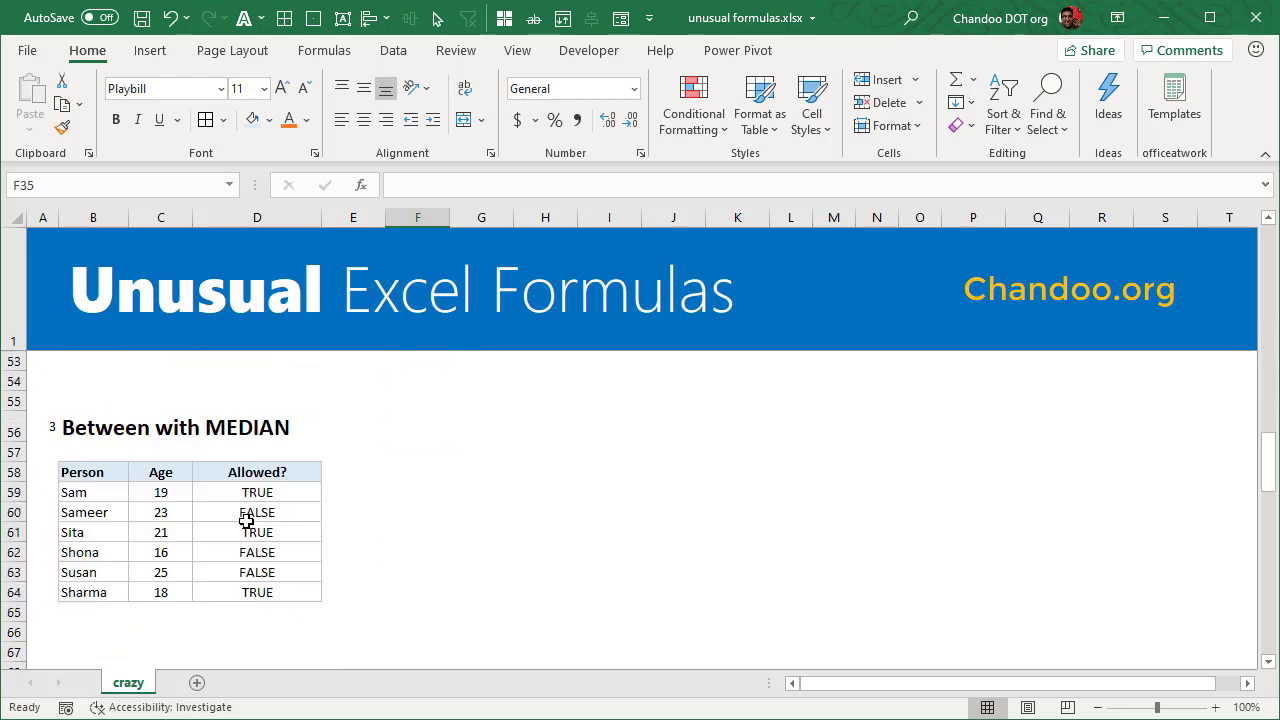
{"action": "left_click", "coordinate": [424, 470]}
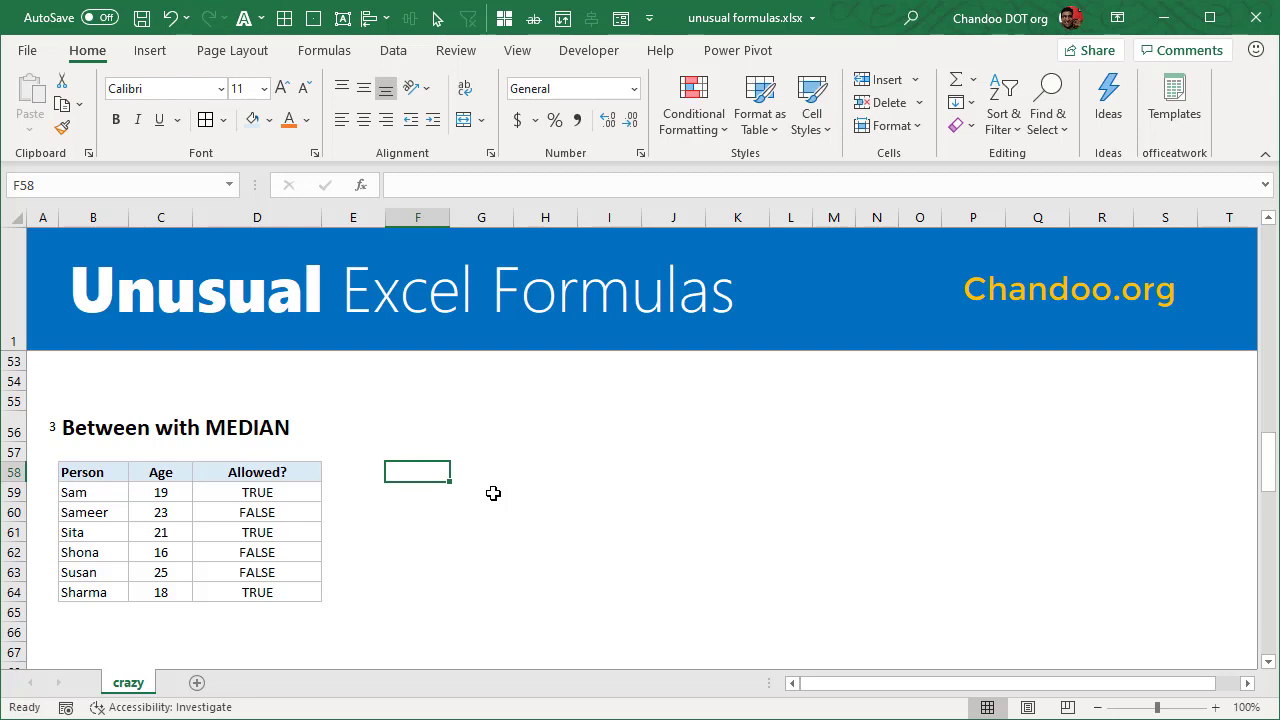
{"action": "scroll", "coordinate": [476, 528], "scroll_direction": "down", "scroll_amount": 3}
{"action": "scroll", "coordinate": [476, 528], "scroll_direction": "up", "scroll_amount": 2}
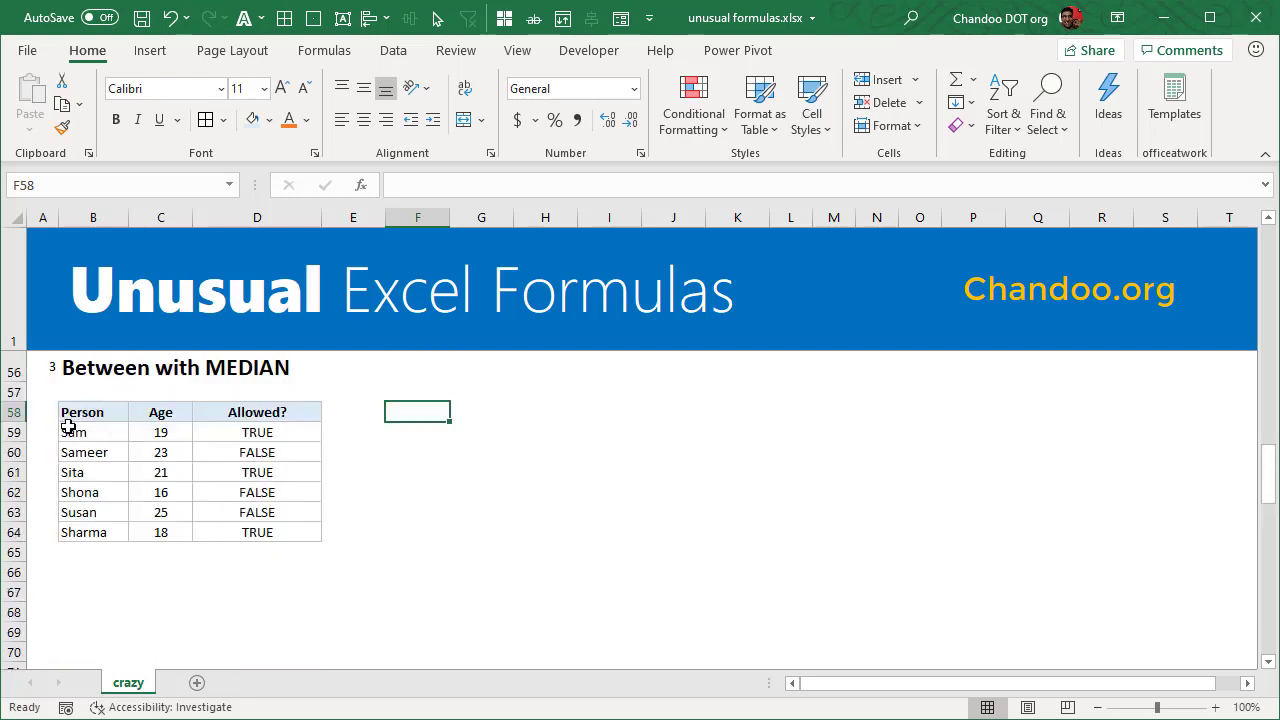
{"action": "left_click_drag", "start_coordinate": [67, 414], "coordinate": [137, 531]}
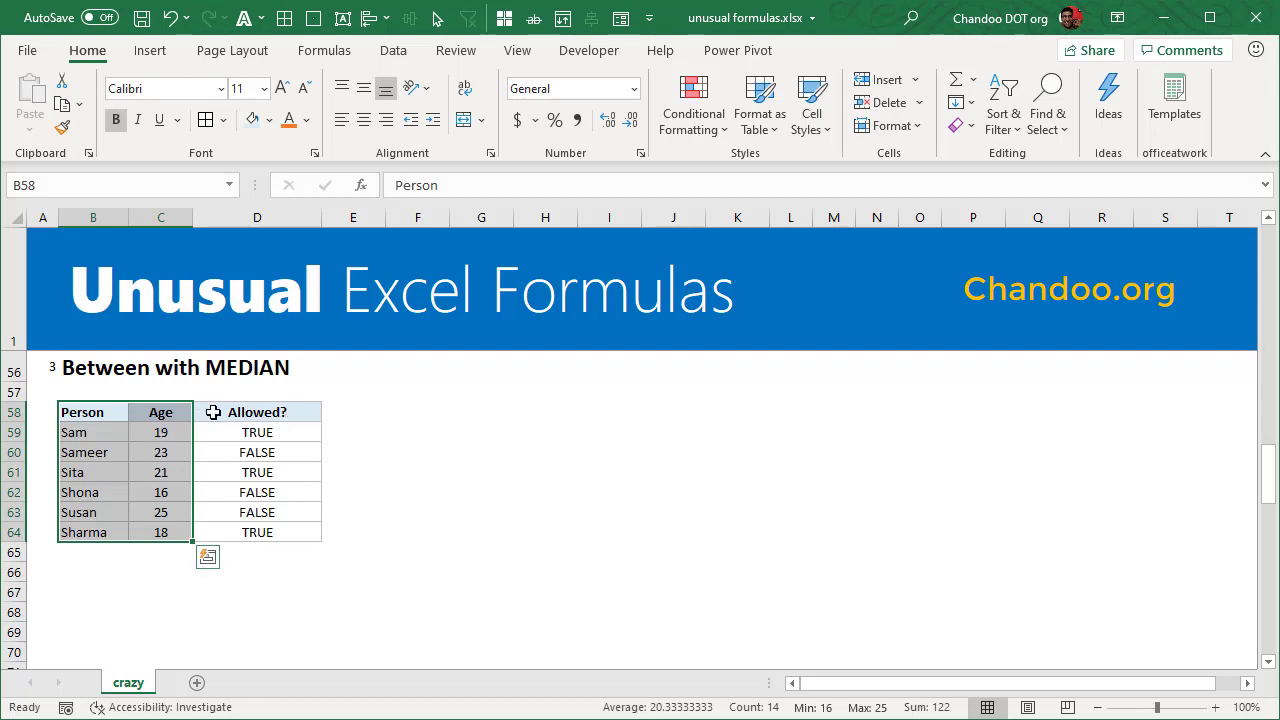
Start an alternative age check in E59 testing whether C59 is at least 18
{"action": "left_click", "coordinate": [285, 430]}
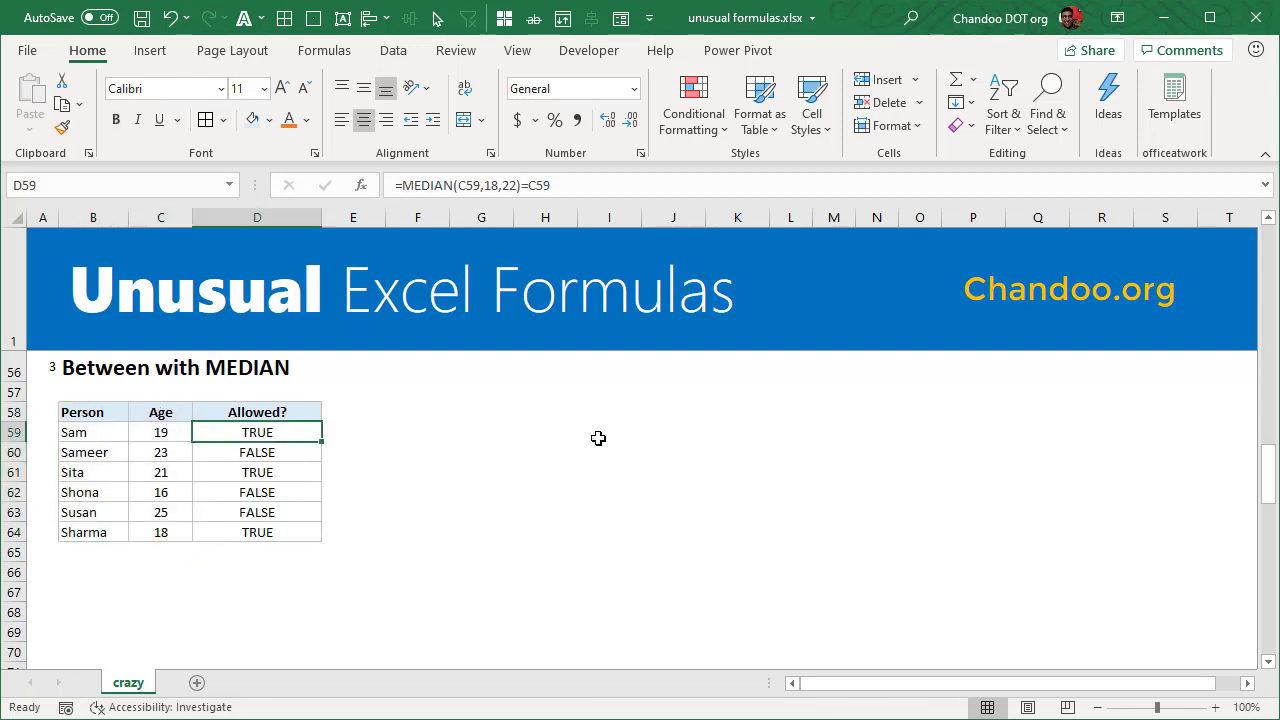
{"action": "key", "text": "Right"}
{"action": "type", "text": "=IF("}
{"action": "key", "text": "Left"}
{"action": "key", "text": "Left"}
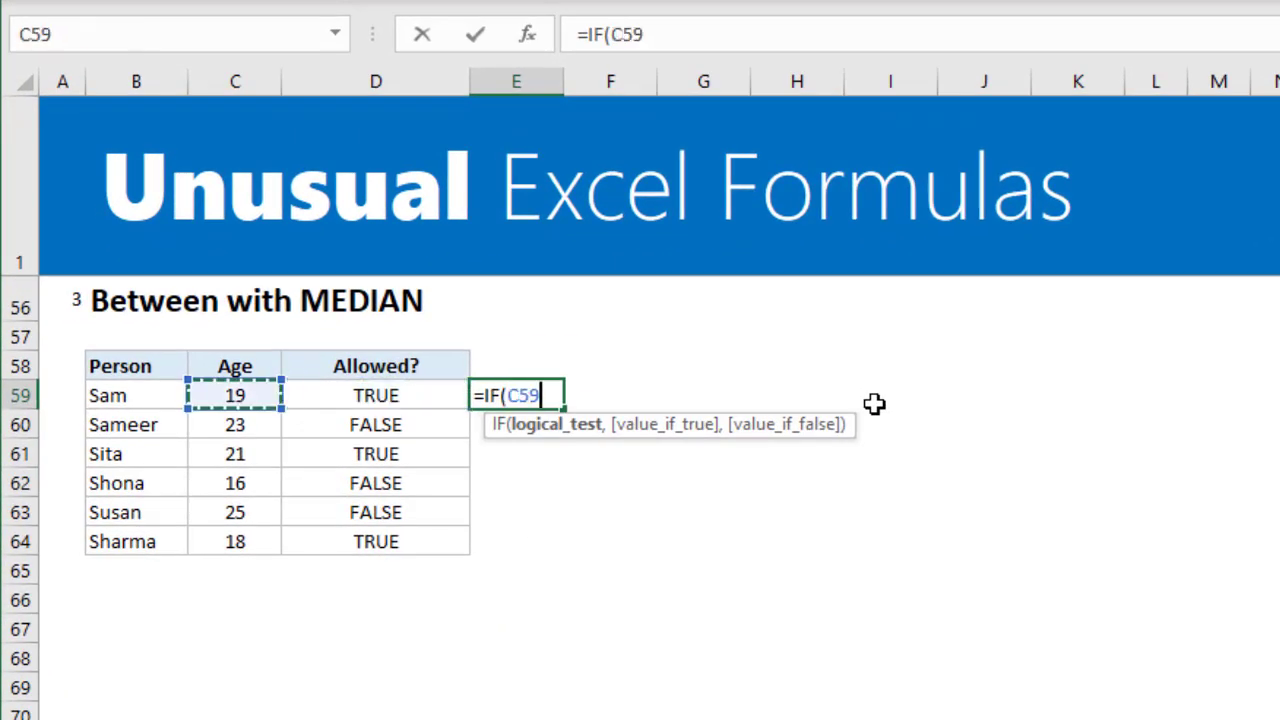
{"action": "type", "text": ">18"}
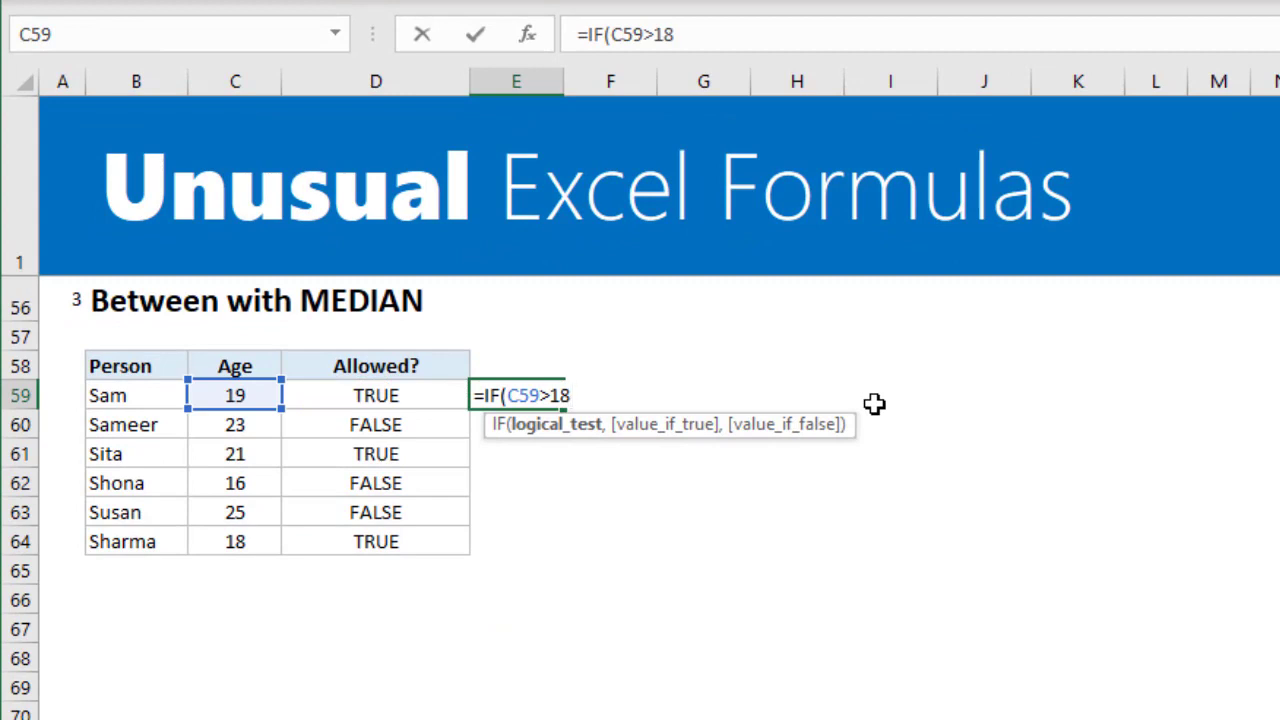
{"action": "key", "text": "BackSpace"}
{"action": "key", "text": "BackSpace"}
{"action": "type", "text": "=18"}
Rewrite it as =AND(C59>=18,C59<=22) and fill it down to E64
{"action": "left_click", "coordinate": [513, 395]}
{"action": "type", "text": "AND("}
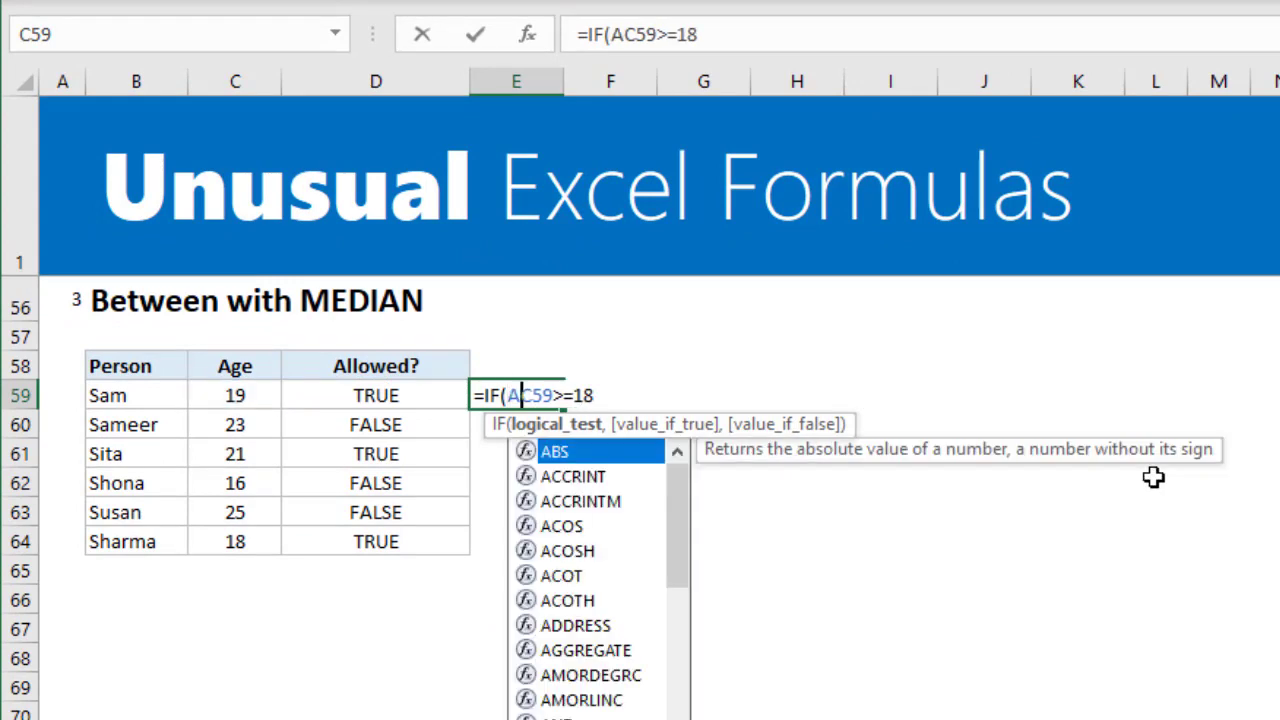
{"action": "type", "text": ","}
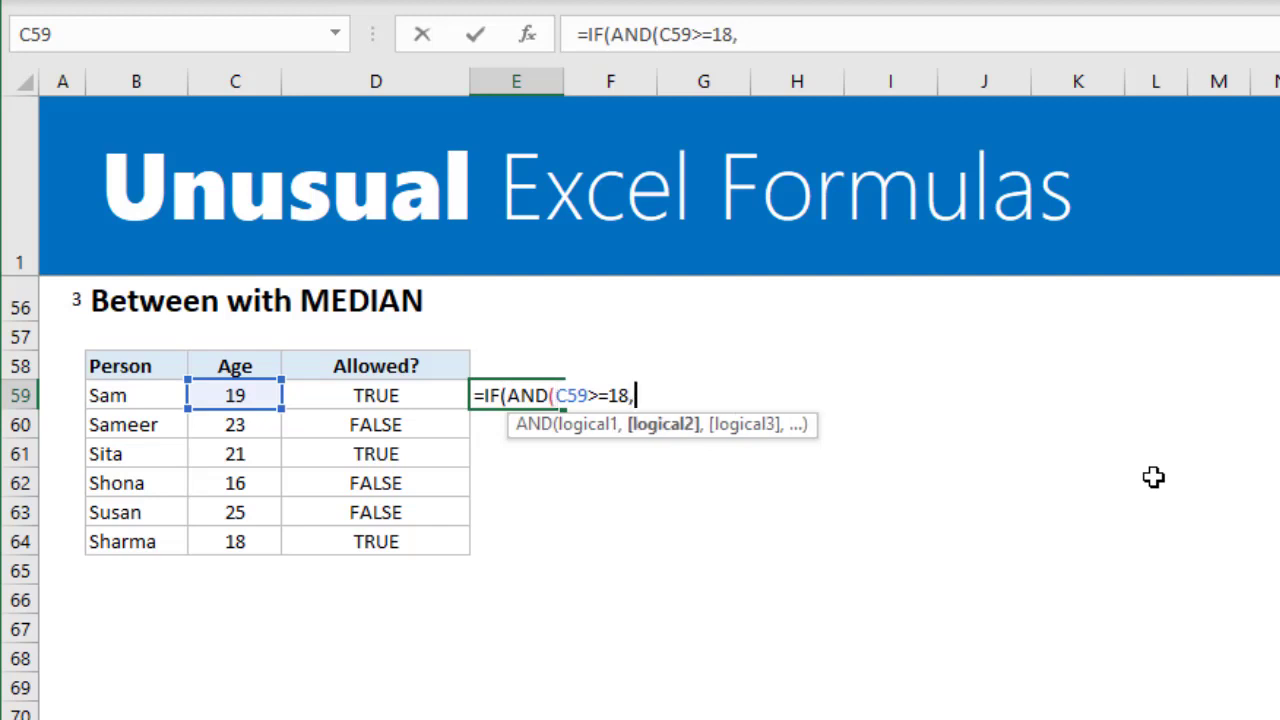
{"action": "left_click", "coordinate": [256, 397]}
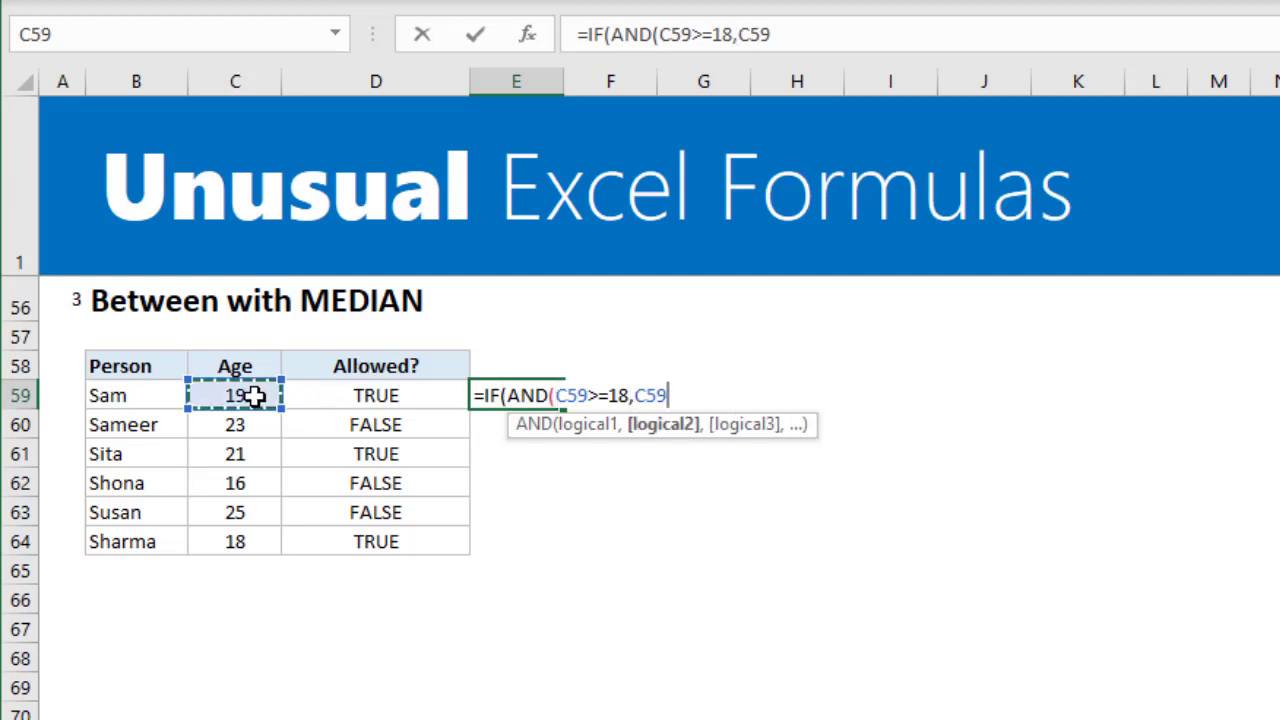
{"action": "type", "text": "<=22)"}
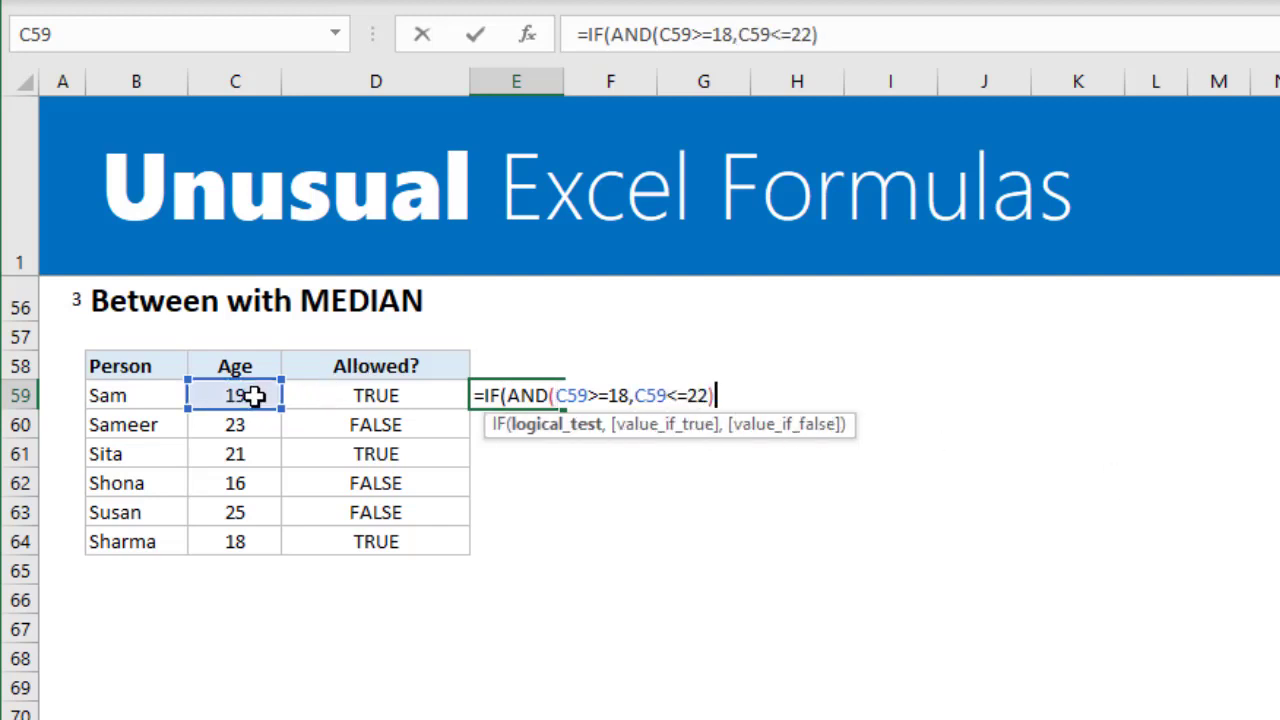
{"action": "key", "text": "BackSpace"}
{"action": "key", "text": "BackSpace"}
{"action": "key", "text": "BackSpace"}
{"action": "key", "text": "Return"}
{"action": "left_click", "coordinate": [527, 395]}
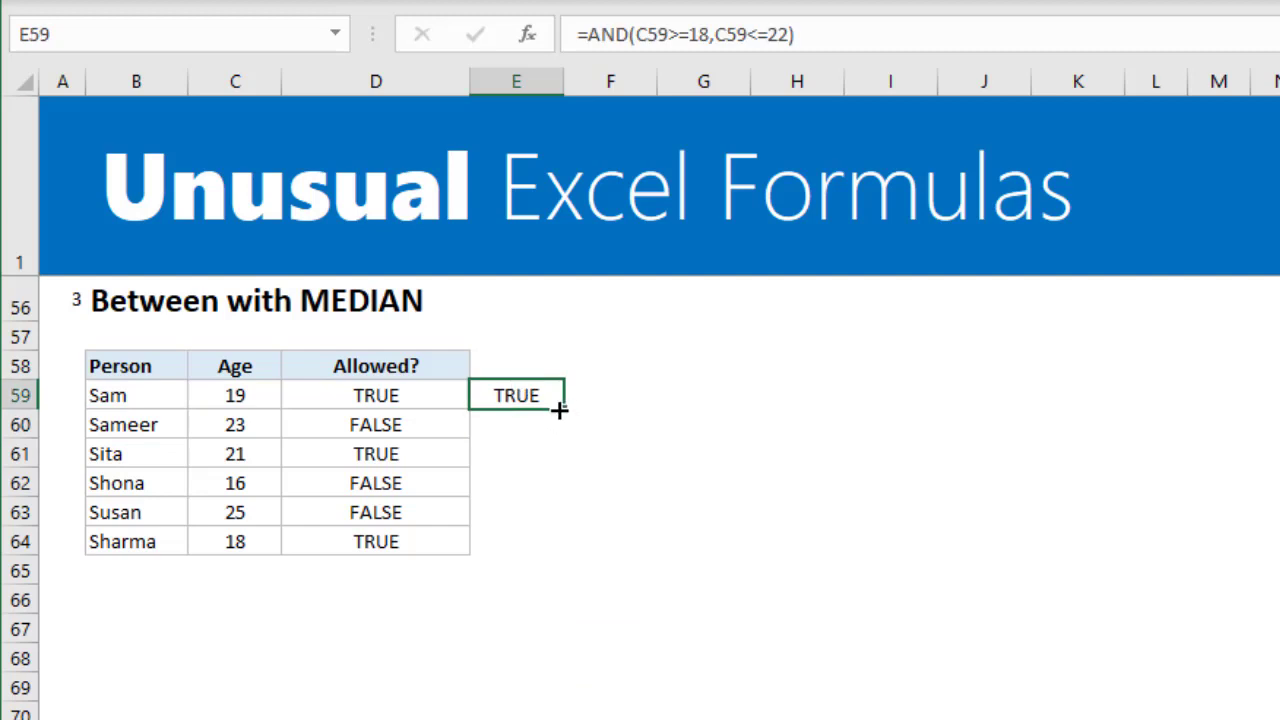
{"action": "left_click_drag", "start_coordinate": [565, 409], "coordinate": [543, 552]}
Inspect the references of D59's MEDIAN formula, leaving it unchanged
{"action": "left_click", "coordinate": [428, 398]}
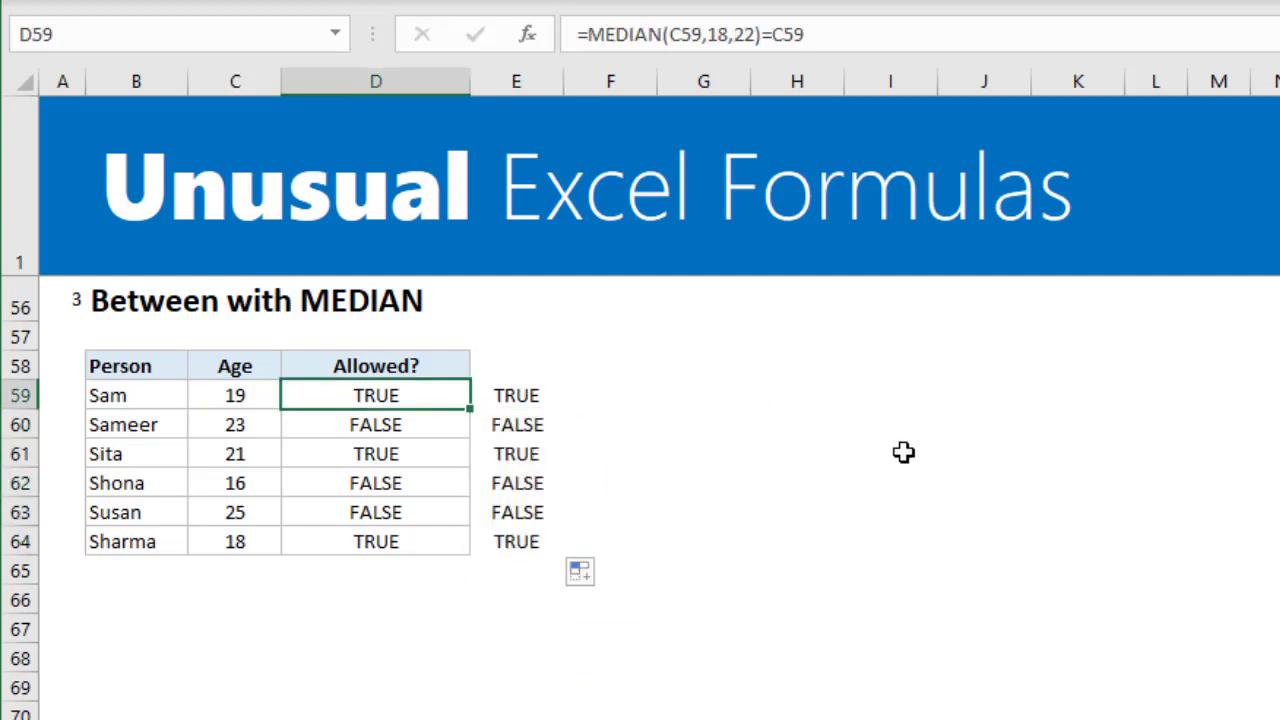
{"action": "key", "text": "F2"}
{"action": "key", "text": "Escape"}
{"action": "key", "text": "F2"}
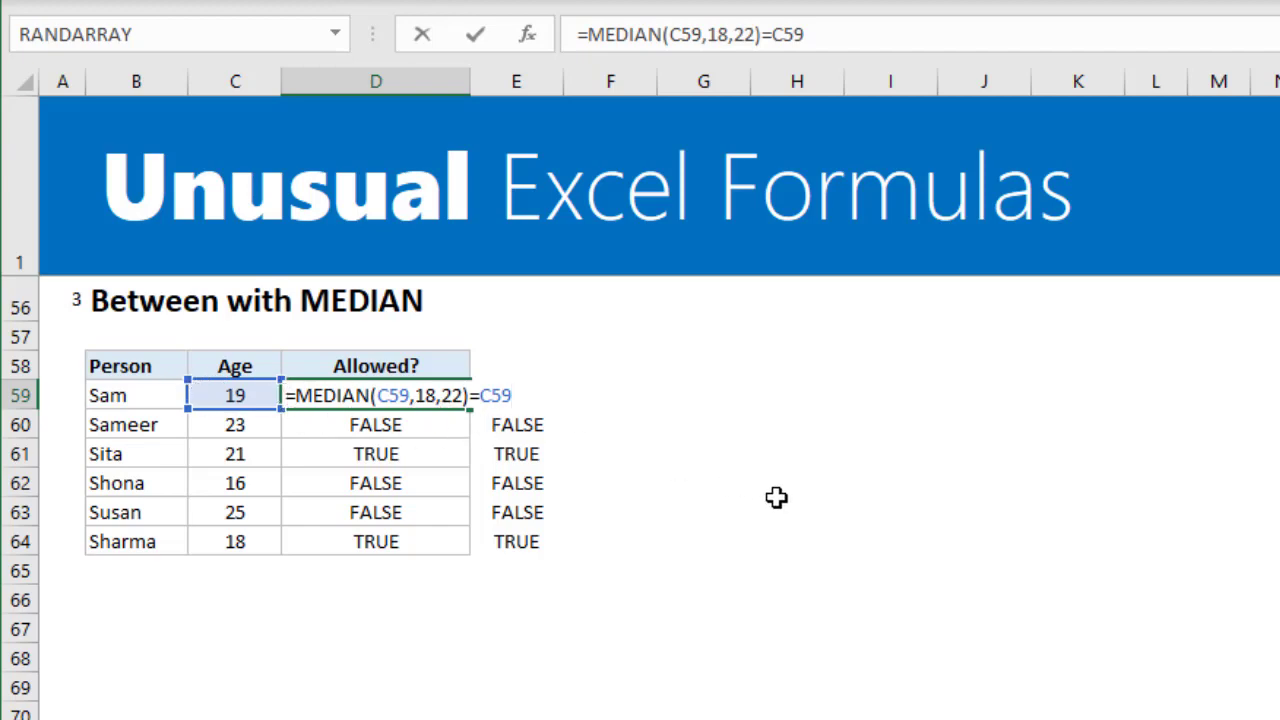
{"action": "key", "text": "ctrl+Return"}
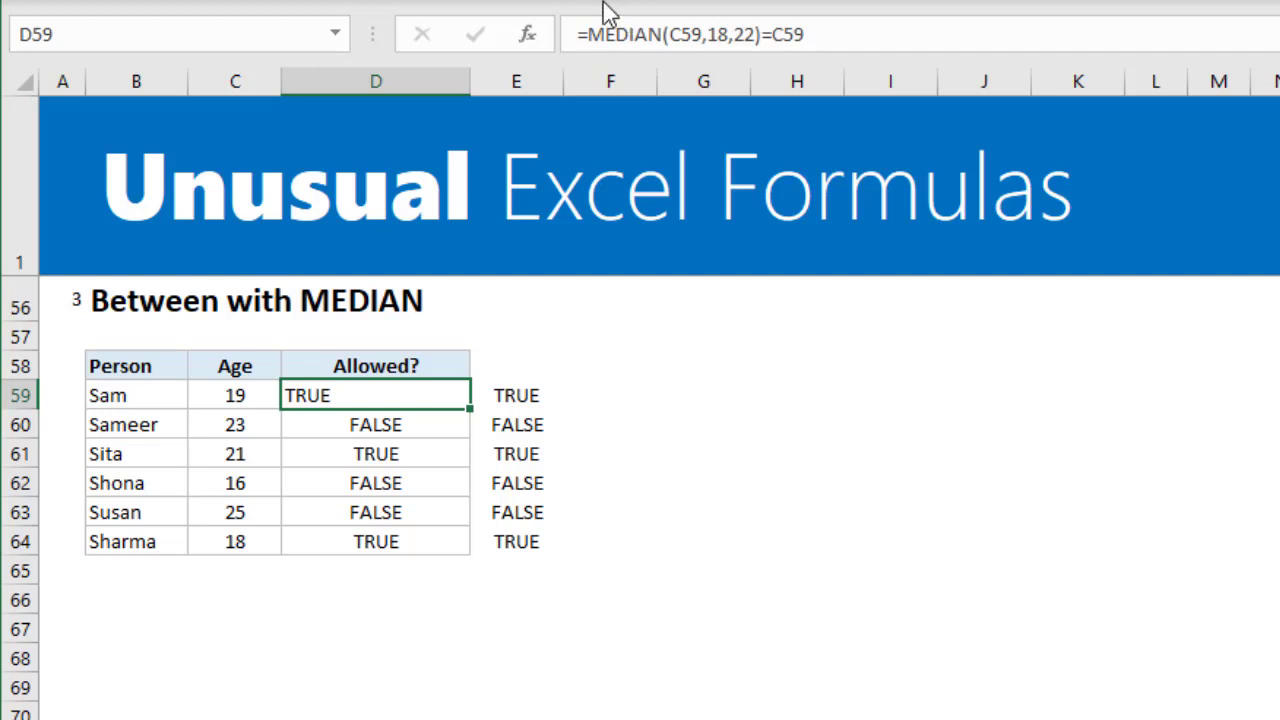
Clear the AND results from E59:E64
{"action": "left_click_drag", "start_coordinate": [515, 394], "coordinate": [524, 545]}
{"action": "key", "text": "Delete"}
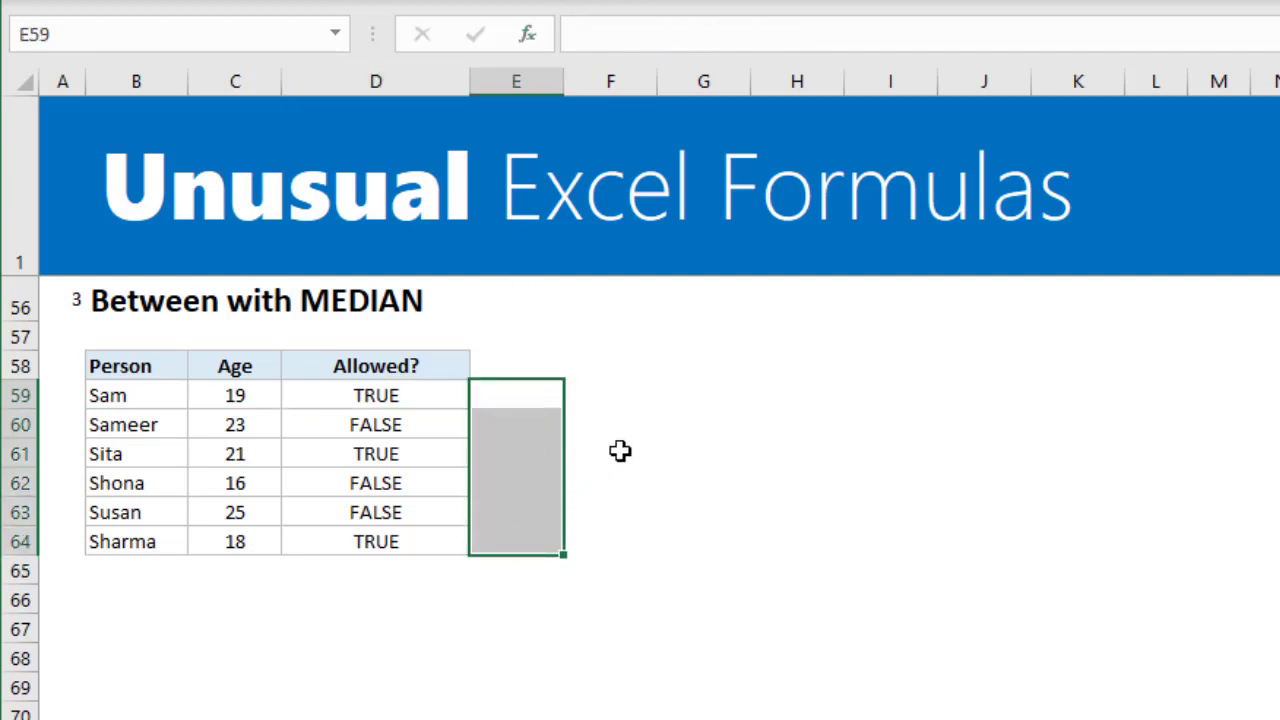
{"action": "left_click", "coordinate": [646, 425]}
Scroll down to the FILTERXML example and select the sample sentence in B79
{"action": "left_click", "coordinate": [638, 387]}
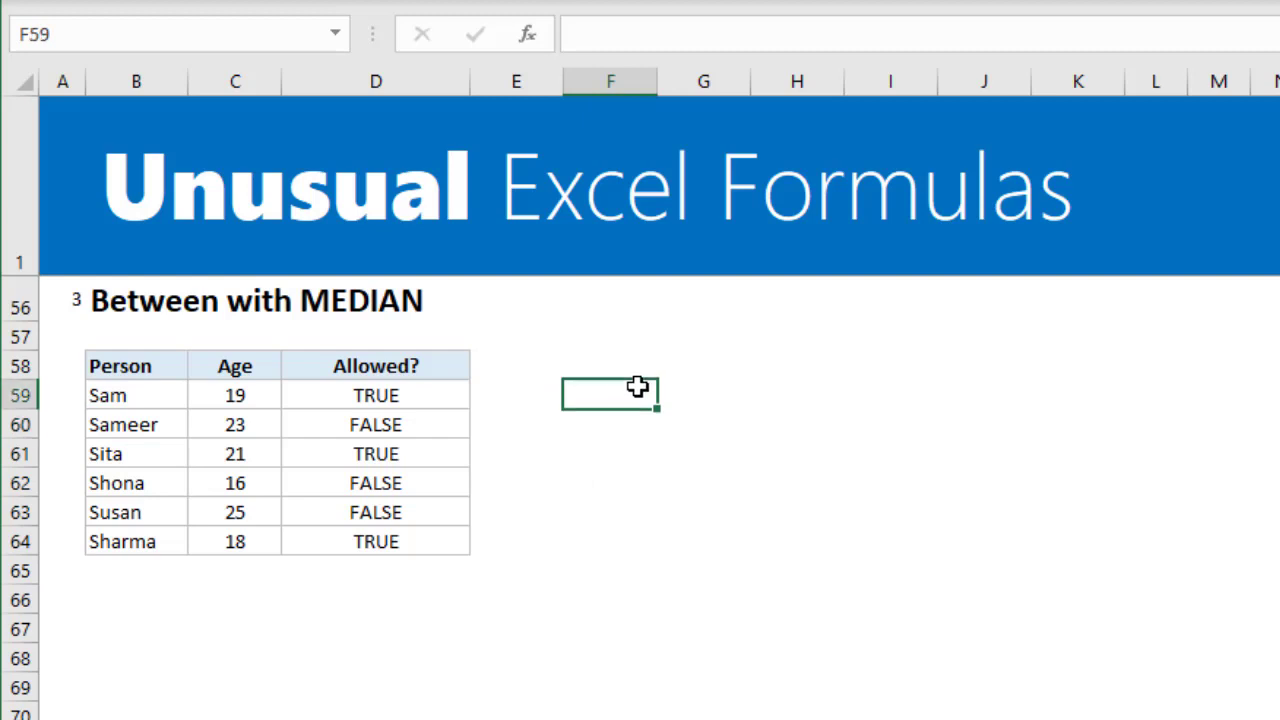
{"action": "scroll", "coordinate": [643, 428], "scroll_direction": "down", "scroll_amount": 1}
{"action": "scroll", "coordinate": [643, 428], "scroll_direction": "up", "scroll_amount": 1}
{"action": "scroll", "coordinate": [729, 565], "scroll_direction": "down", "scroll_amount": 6}
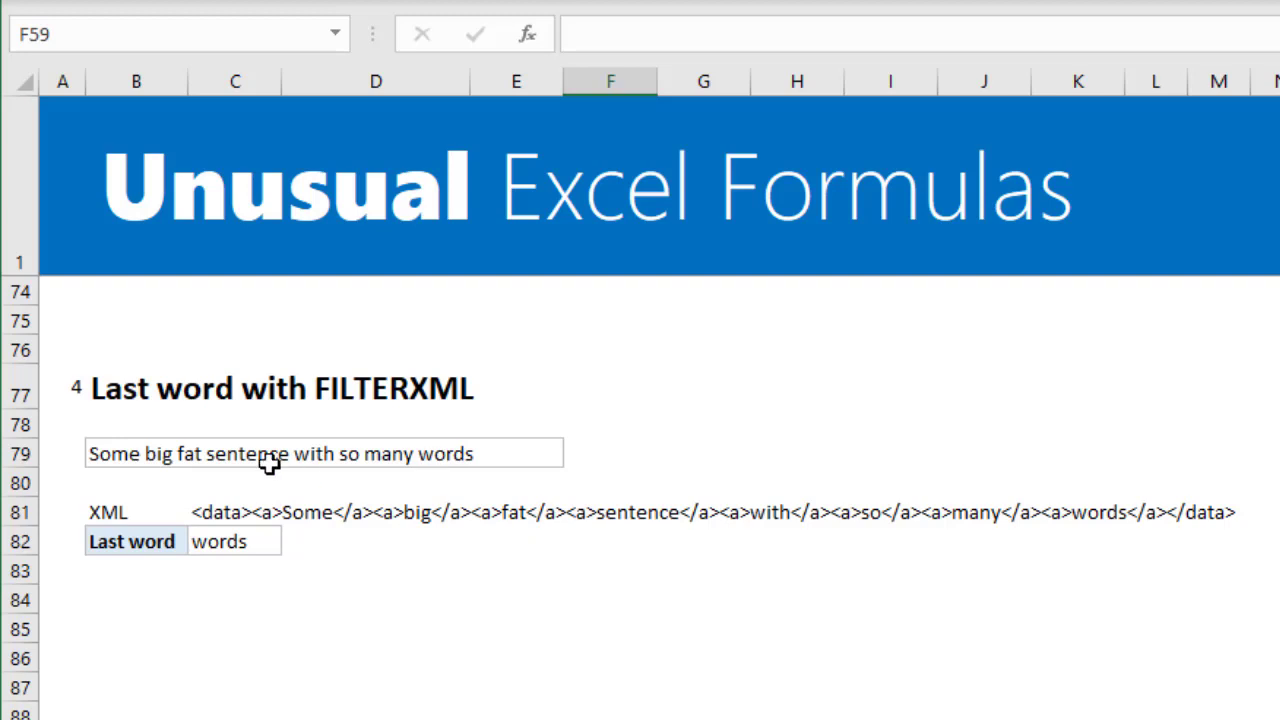
{"action": "left_click", "coordinate": [270, 460]}
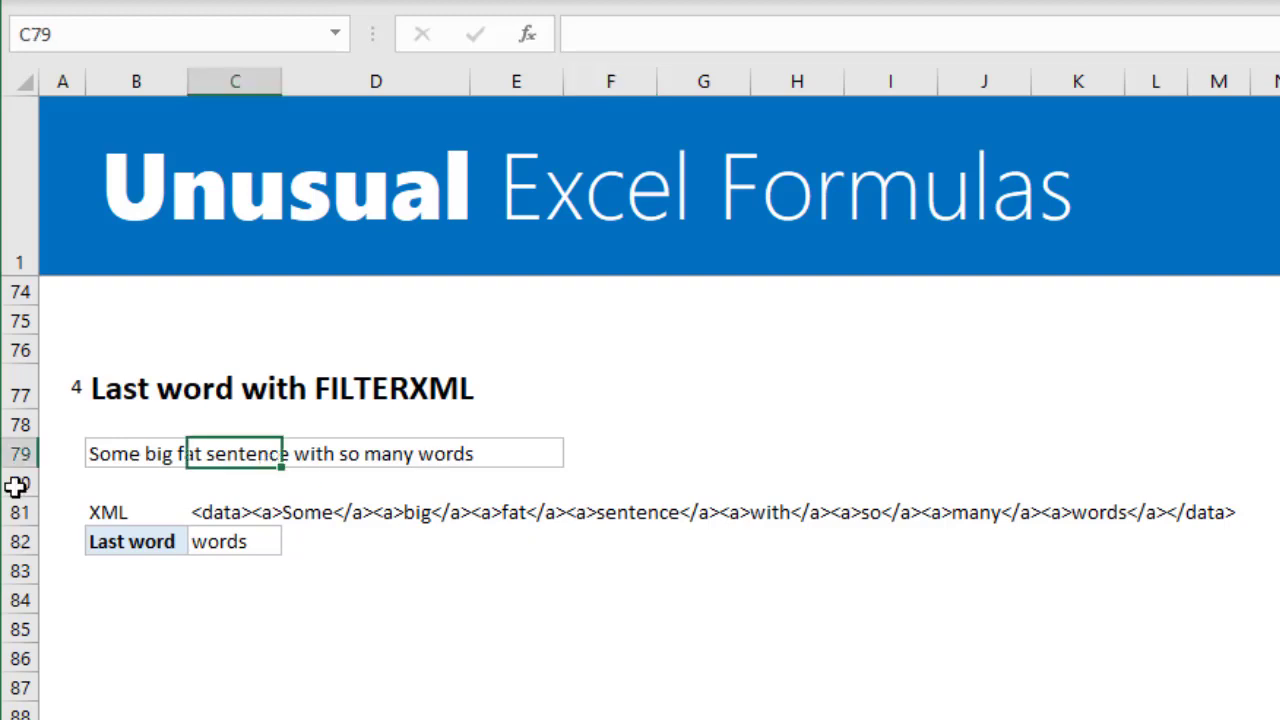
{"action": "left_click", "coordinate": [132, 463]}
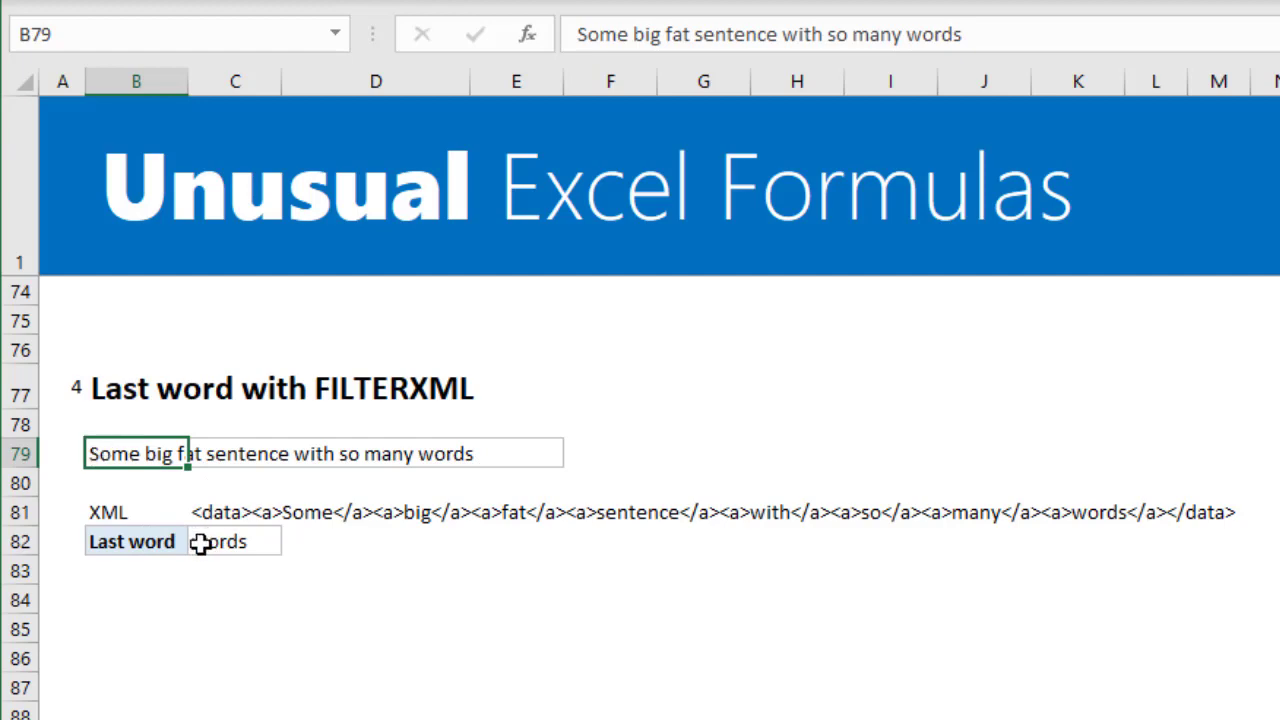
{"action": "scroll", "coordinate": [745, 607], "scroll_direction": "down", "scroll_amount": 1}
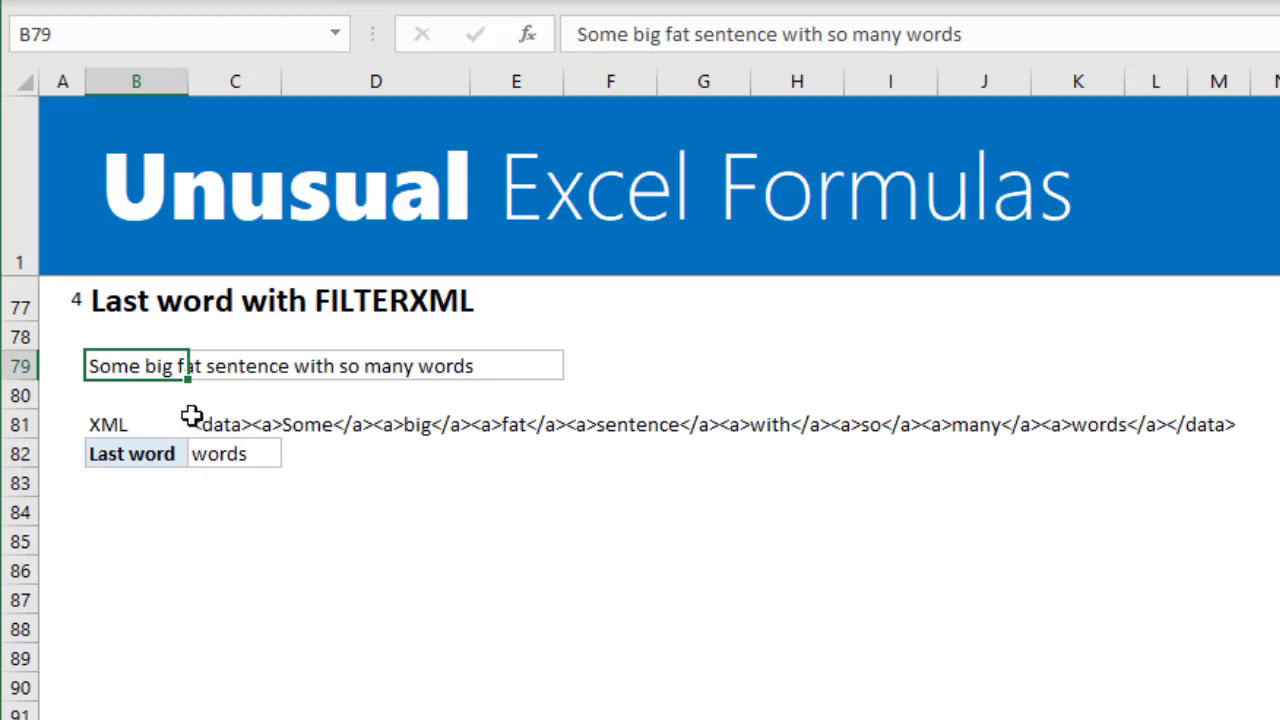
{"action": "left_click", "coordinate": [192, 422]}
{"action": "key", "text": "F2"}
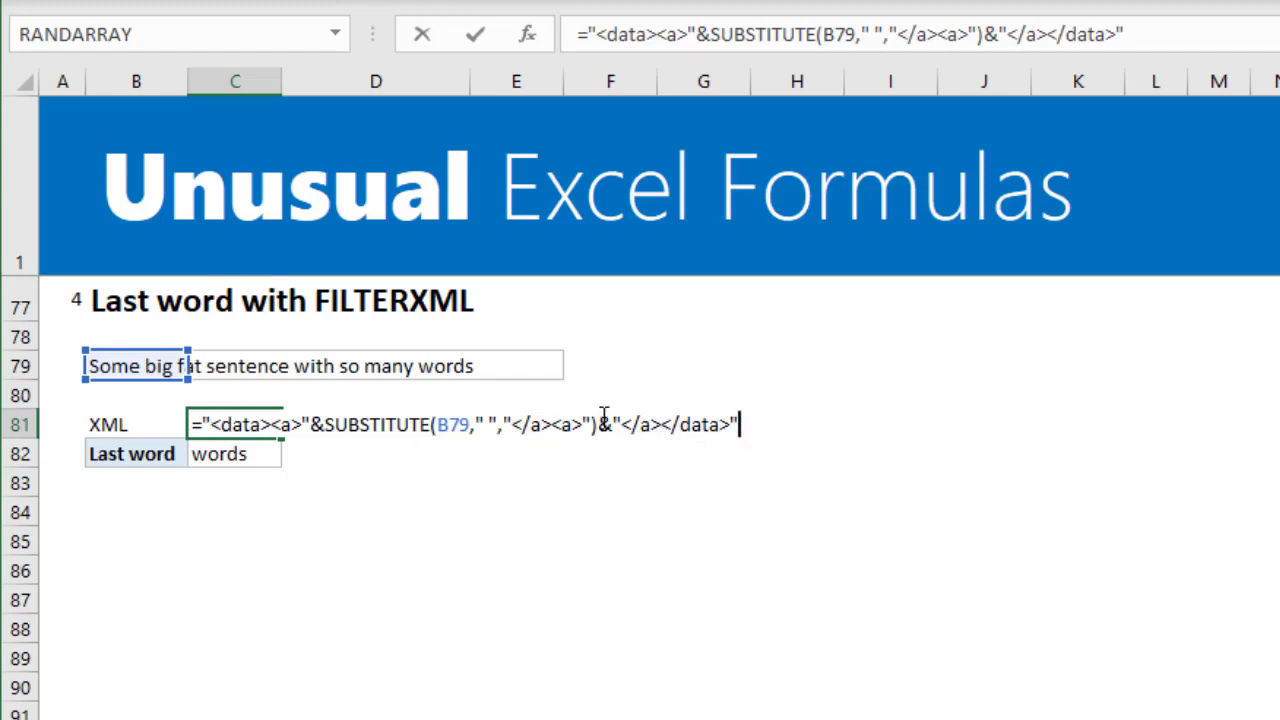
{"action": "key", "text": "ctrl+Return"}
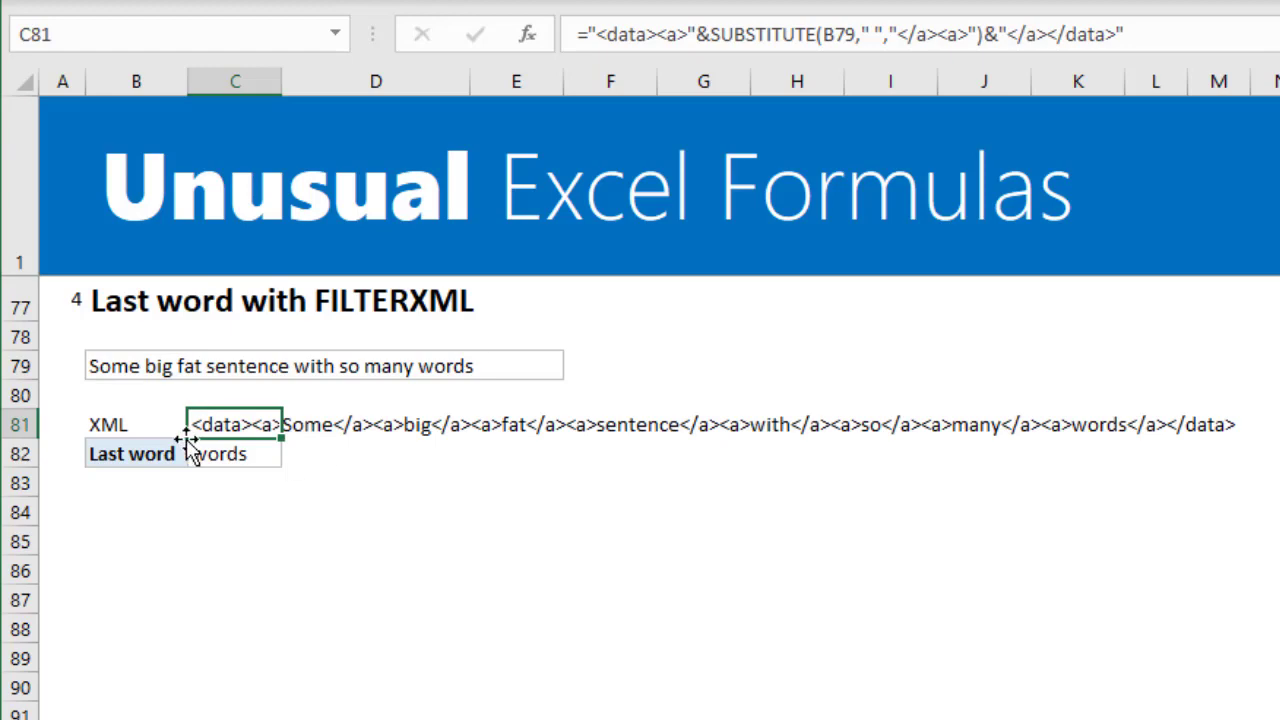
{"action": "left_click", "coordinate": [580, 457]}
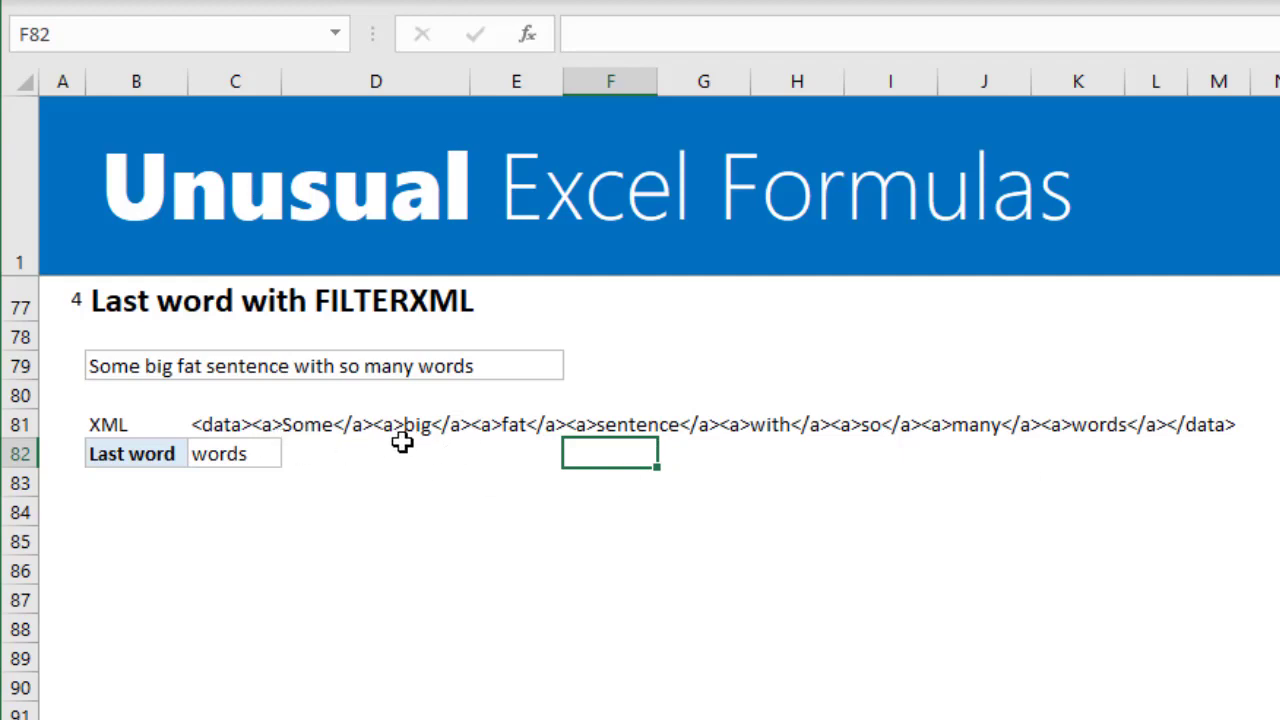
Test C82's FILTERXML with 4 in place of last(), then undo to keep the last word
{"action": "left_click", "coordinate": [275, 455]}
{"action": "key", "text": "F2"}
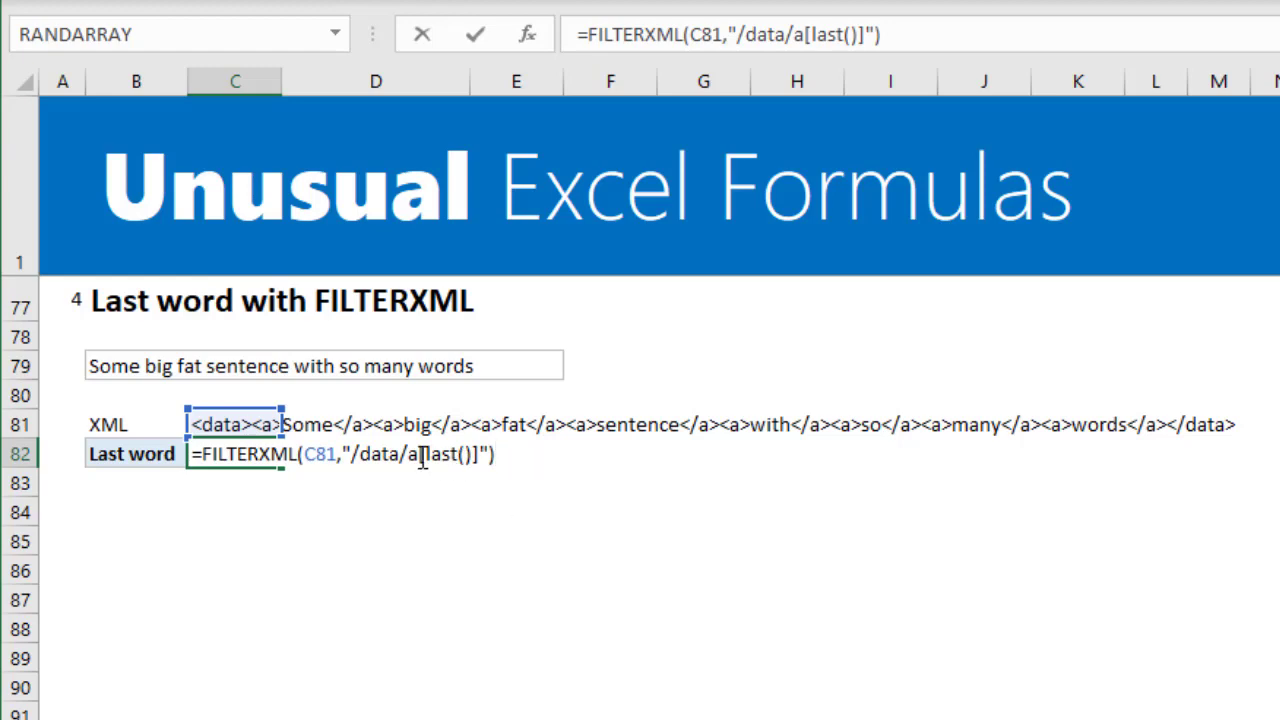
{"action": "left_click_drag", "start_coordinate": [427, 454], "coordinate": [466, 454]}
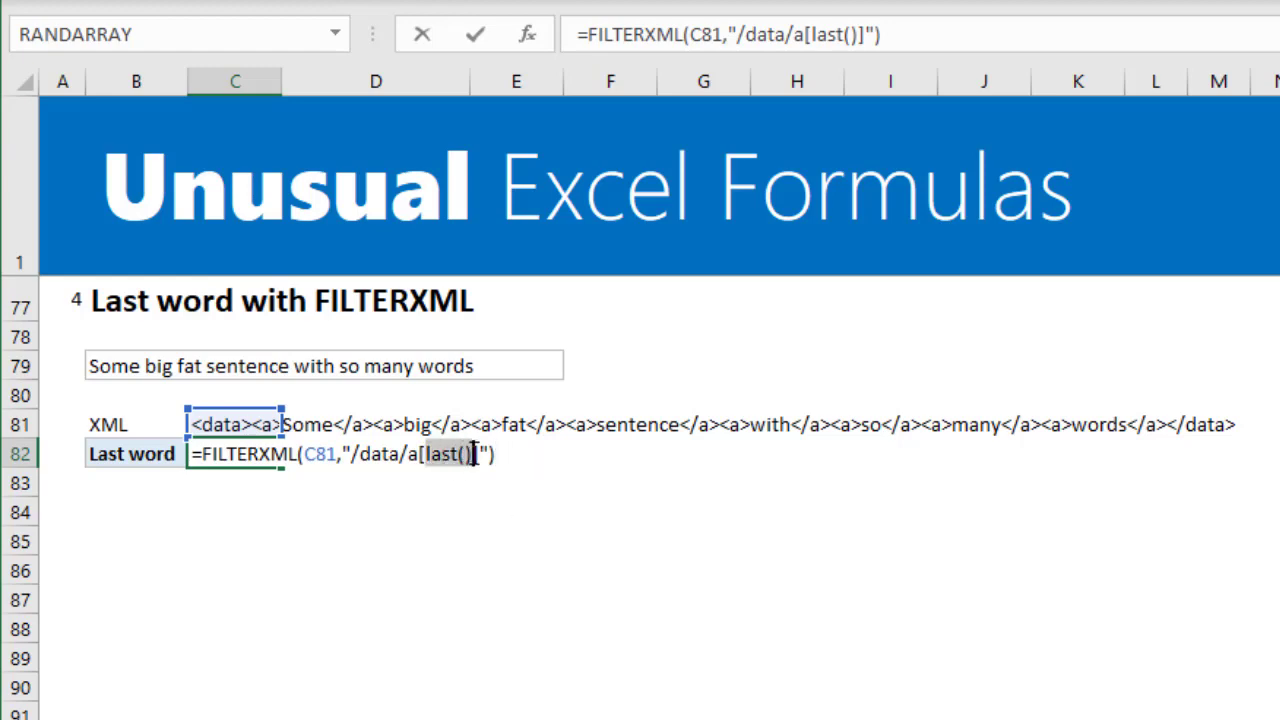
{"action": "type", "text": "4"}
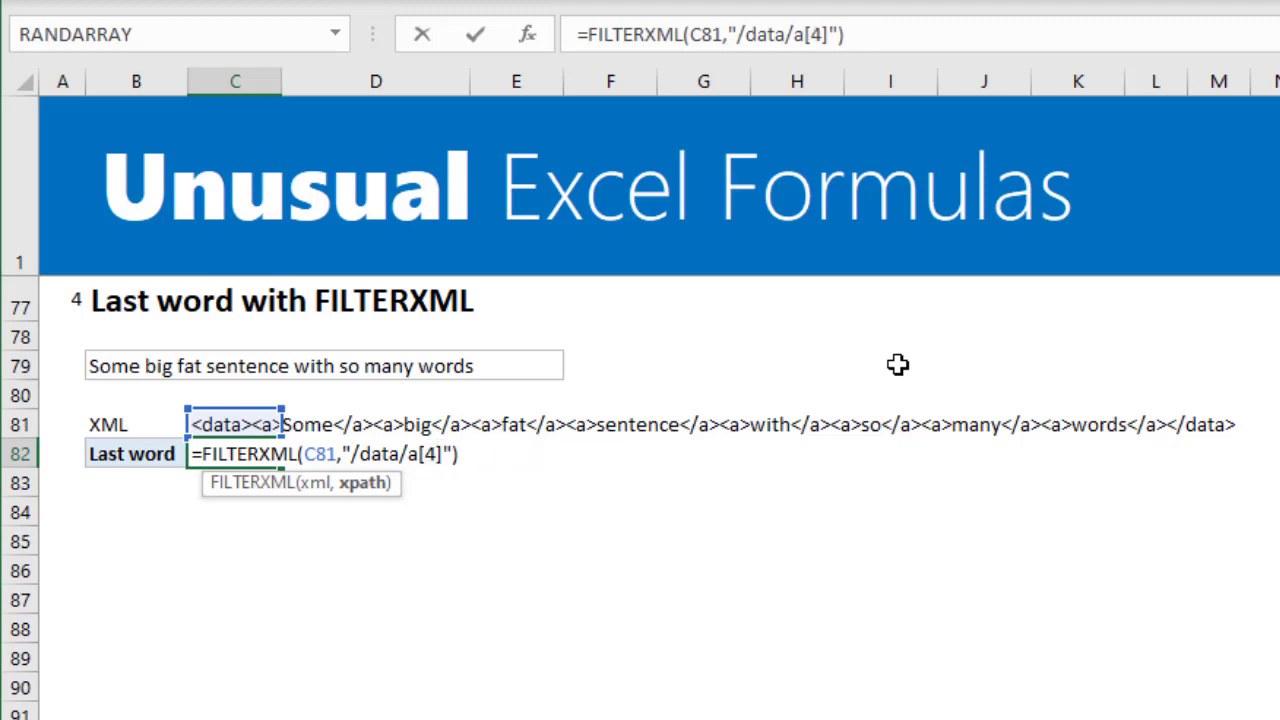
{"action": "key", "text": "Return"}
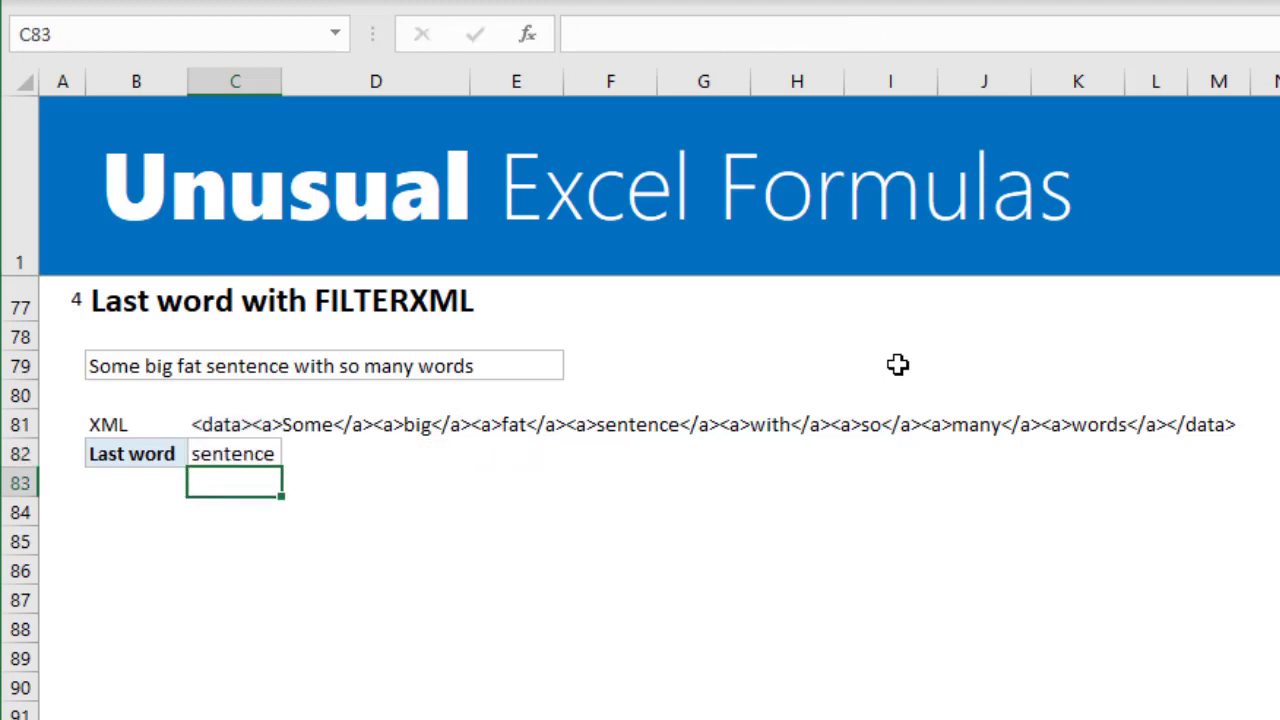
{"action": "key", "text": "ctrl+z"}
{"action": "scroll", "coordinate": [680, 566], "scroll_direction": "down", "scroll_amount": 3}
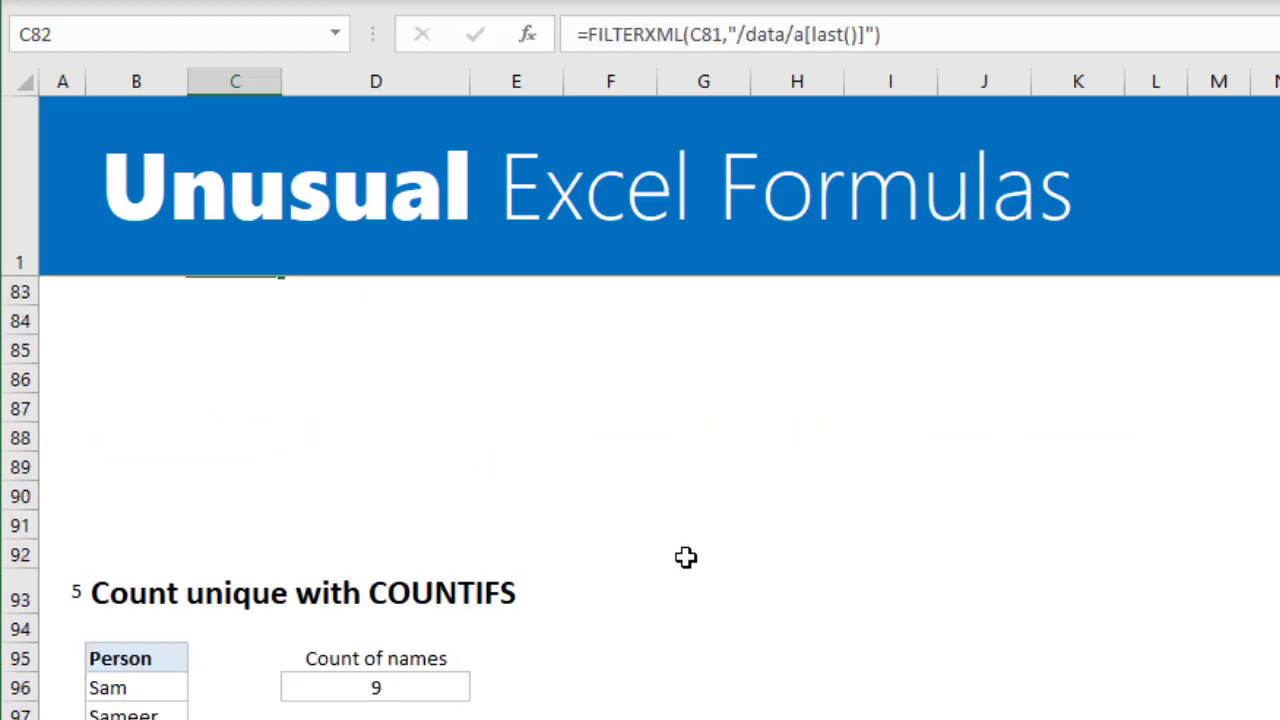
{"action": "scroll", "coordinate": [676, 573], "scroll_direction": "down", "scroll_amount": 1}
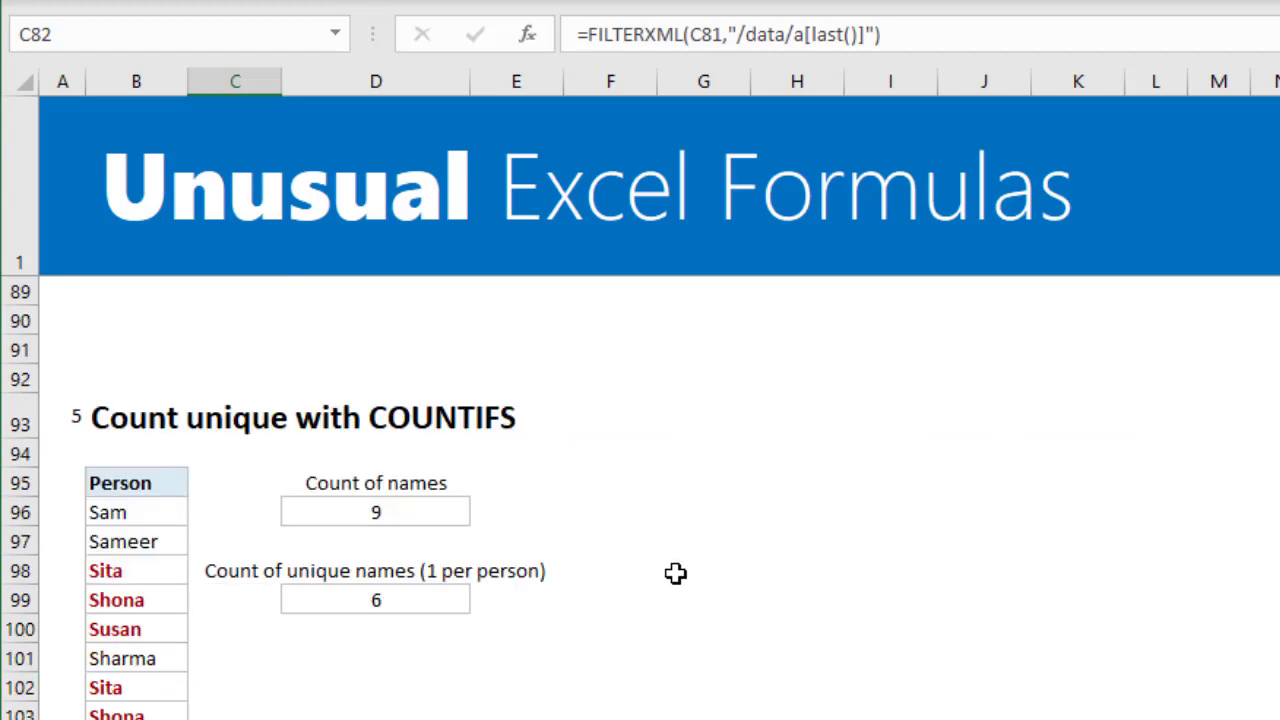
{"action": "scroll", "coordinate": [676, 573], "scroll_direction": "down", "scroll_amount": 1}
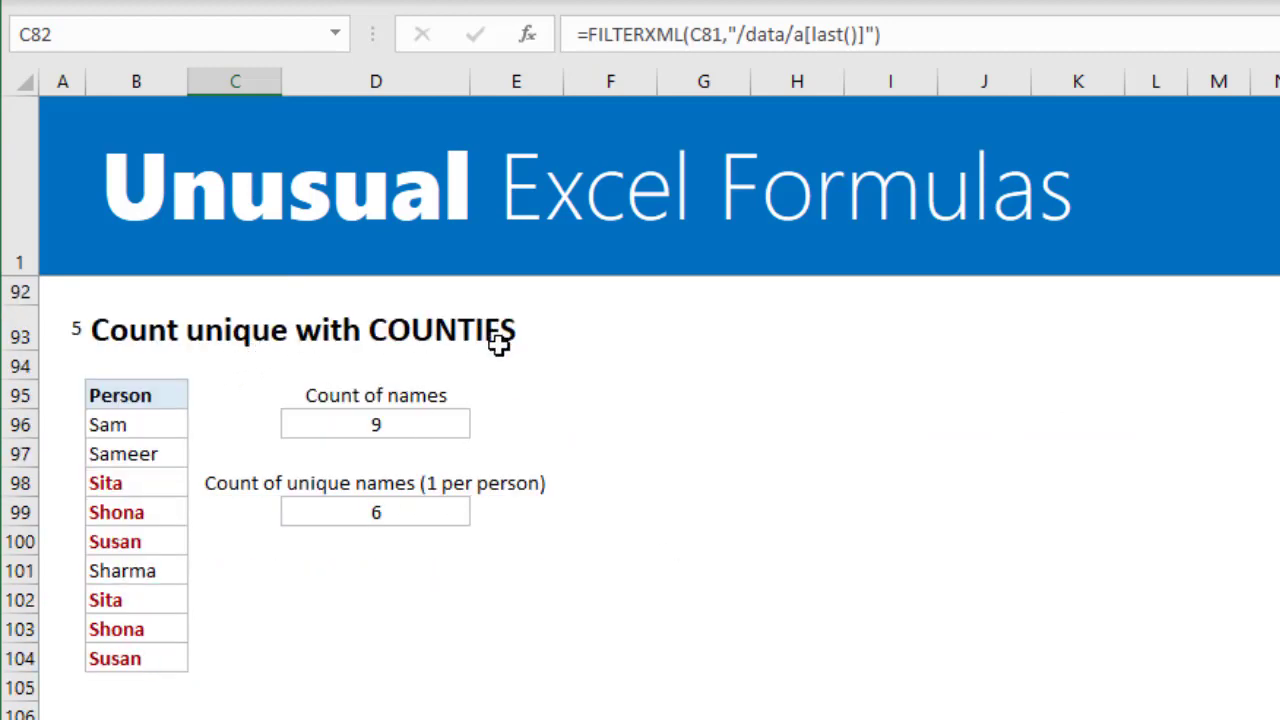
{"action": "left_click_drag", "start_coordinate": [140, 397], "coordinate": [103, 662]}
{"action": "left_click_drag", "start_coordinate": [124, 483], "coordinate": [128, 545]}
{"action": "left_click_drag", "start_coordinate": [127, 600], "coordinate": [126, 655]}
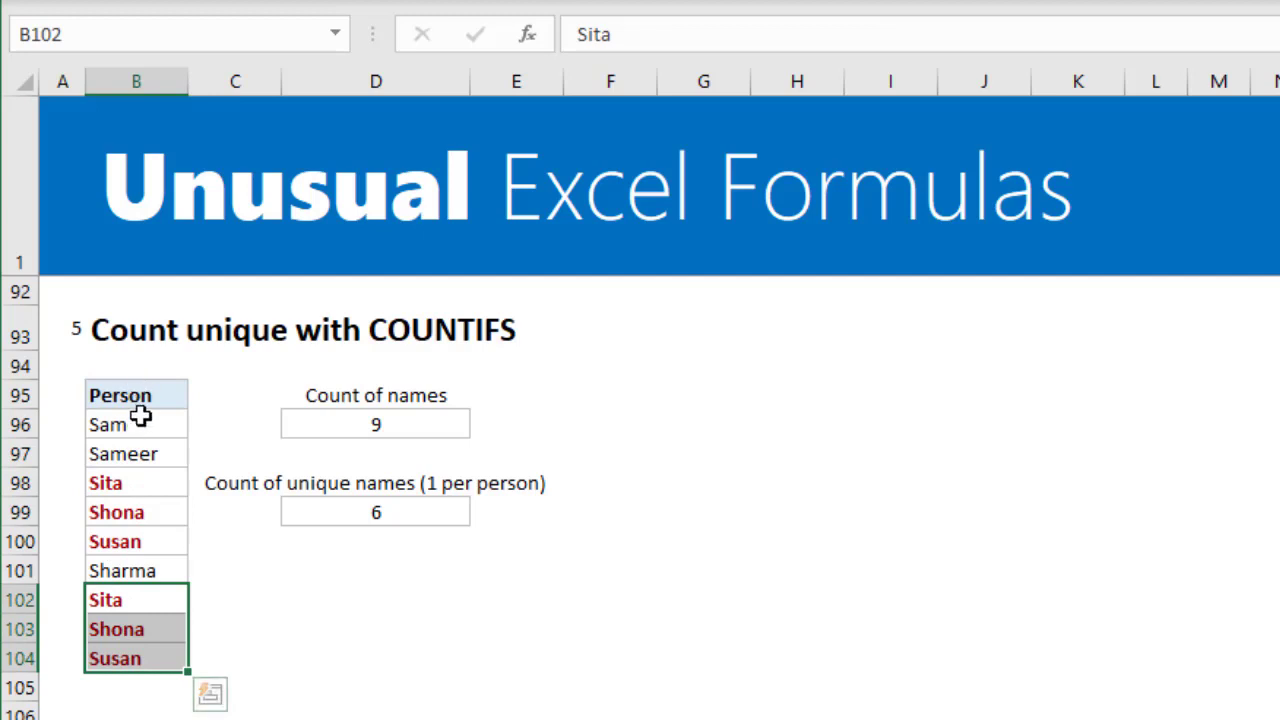
{"action": "left_click", "coordinate": [415, 403]}
{"action": "left_click", "coordinate": [424, 430]}
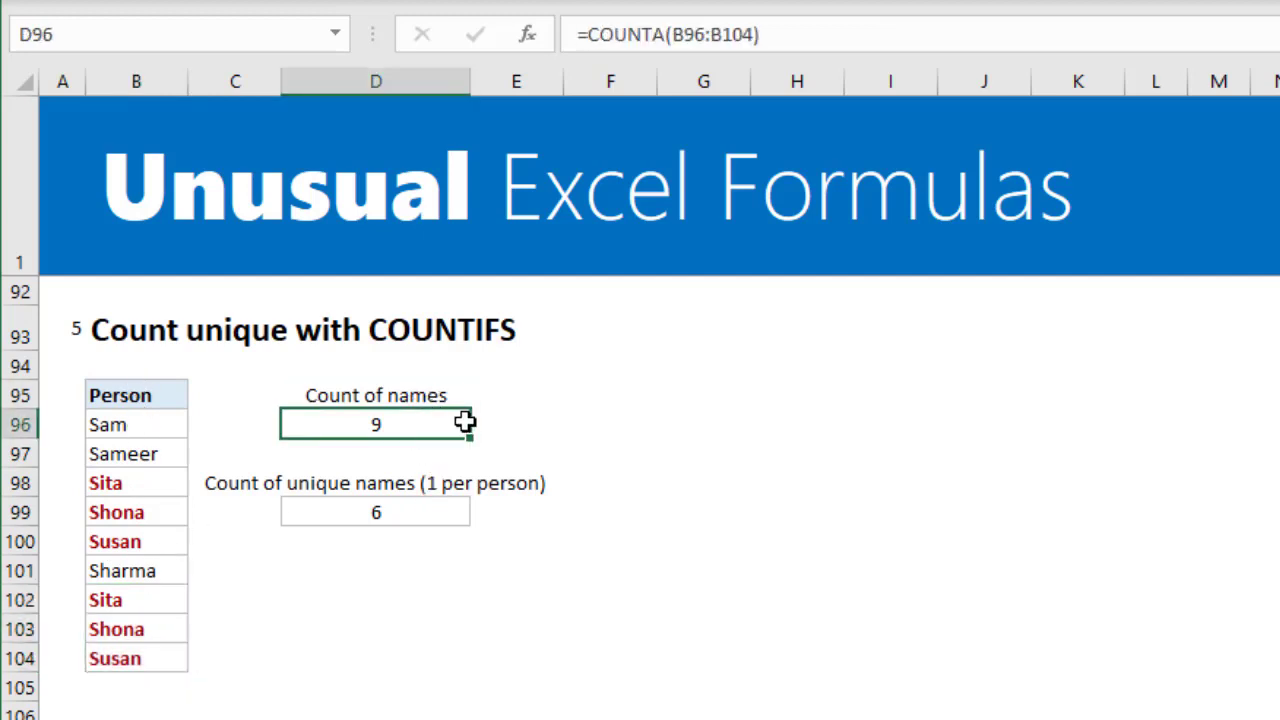
{"action": "key", "text": "F2"}
{"action": "key", "text": "Escape"}
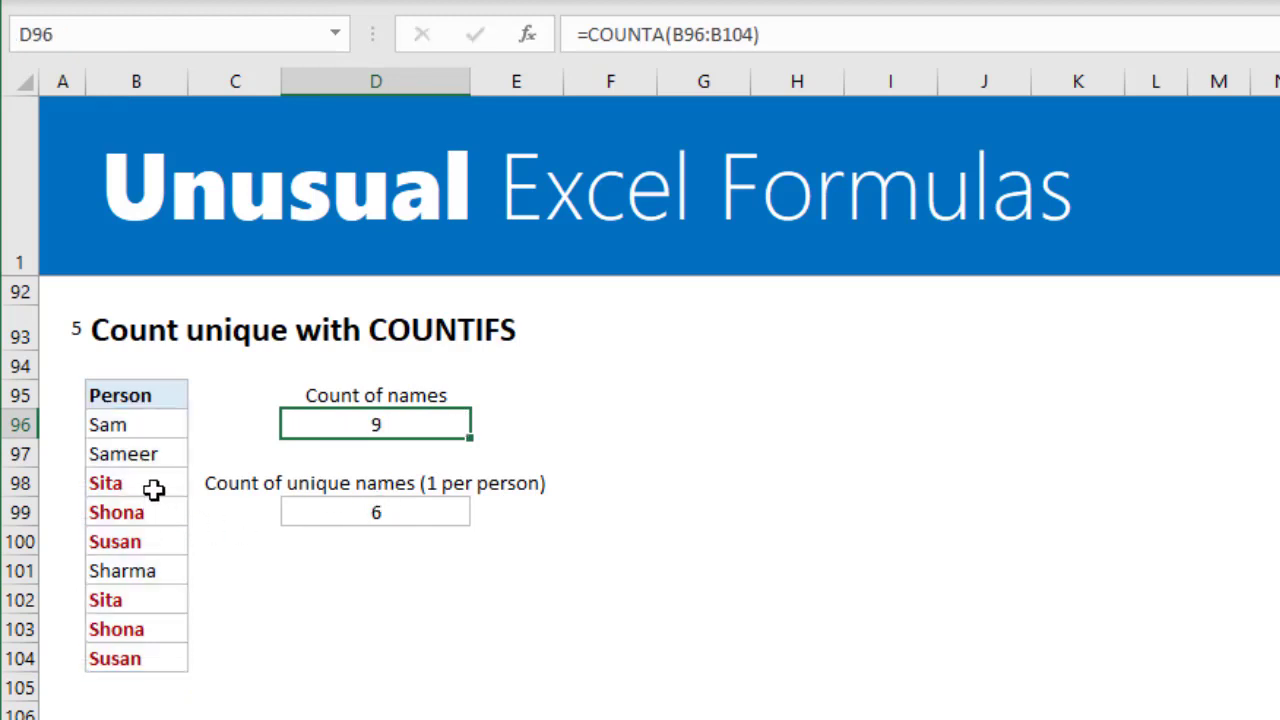
{"action": "left_click", "coordinate": [154, 486]}
{"action": "left_click", "coordinate": [145, 518]}
{"action": "left_click", "coordinate": [152, 543]}
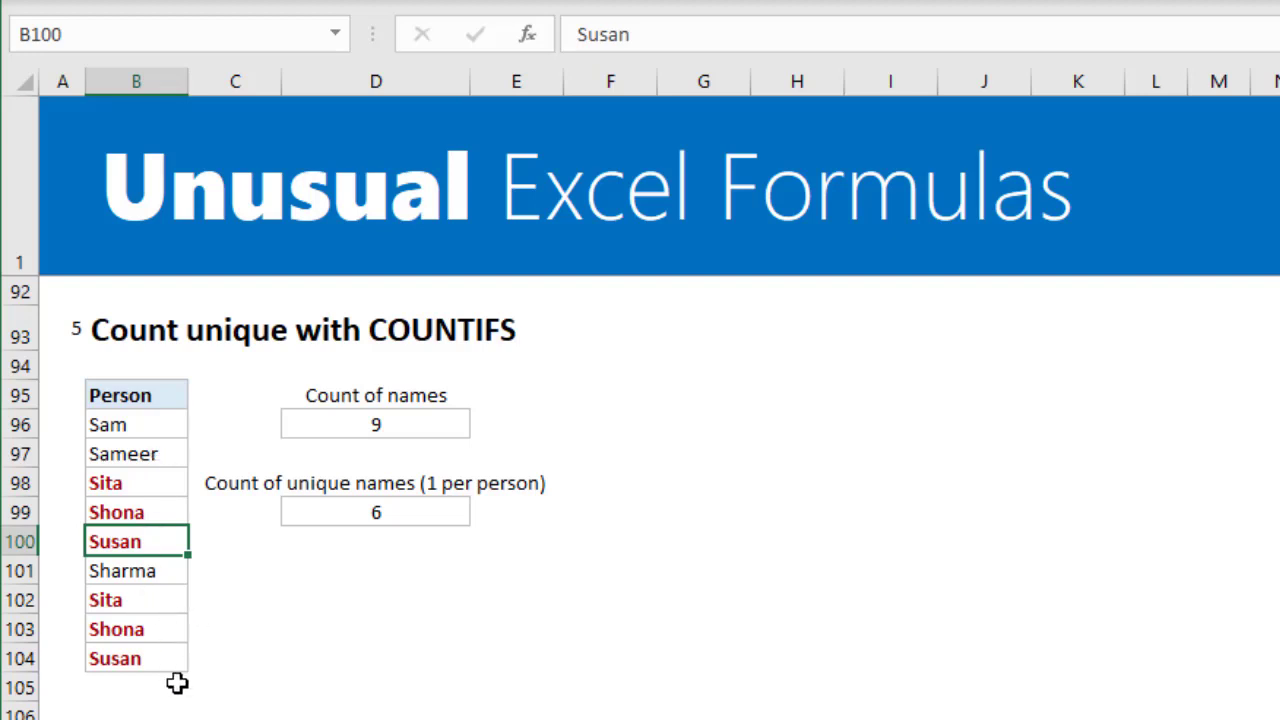
{"action": "left_click_drag", "start_coordinate": [163, 425], "coordinate": [138, 563]}
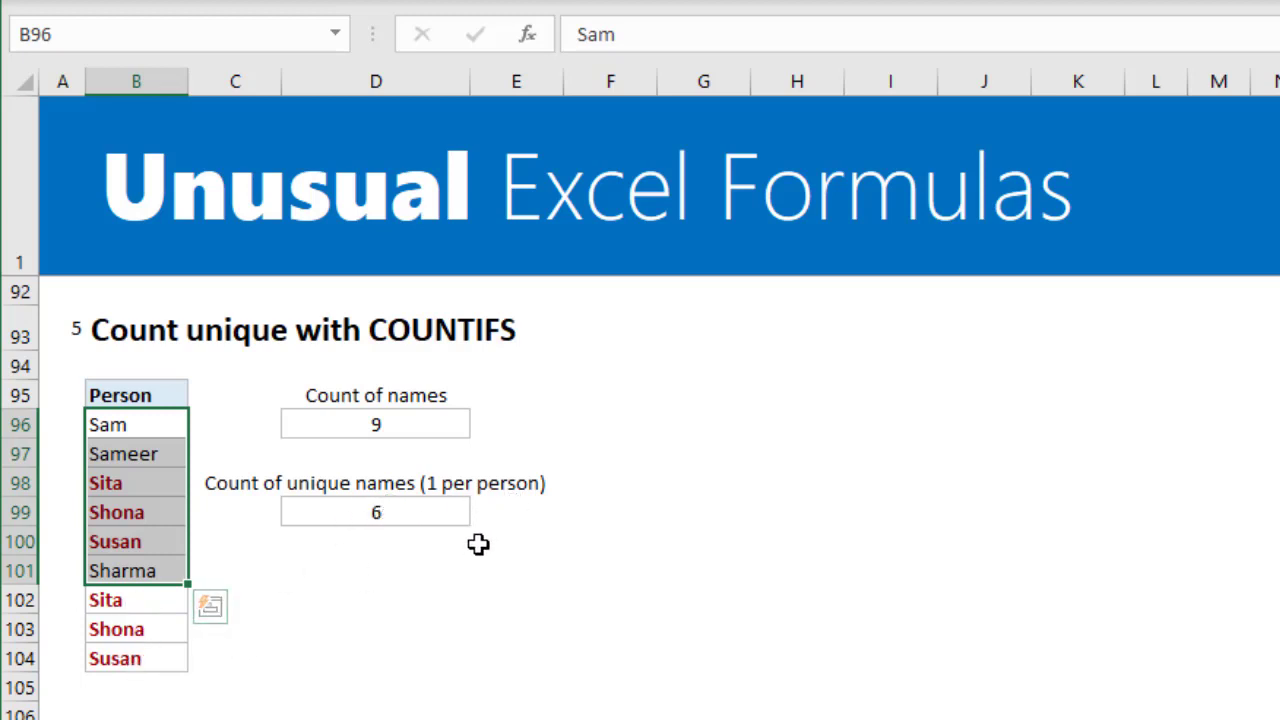
Review D99's =SUM(1/COUNTIFS(B96:B104,B96:B104)) returning 6 unique names, checking the Person list alongside
{"action": "left_click", "coordinate": [446, 510]}
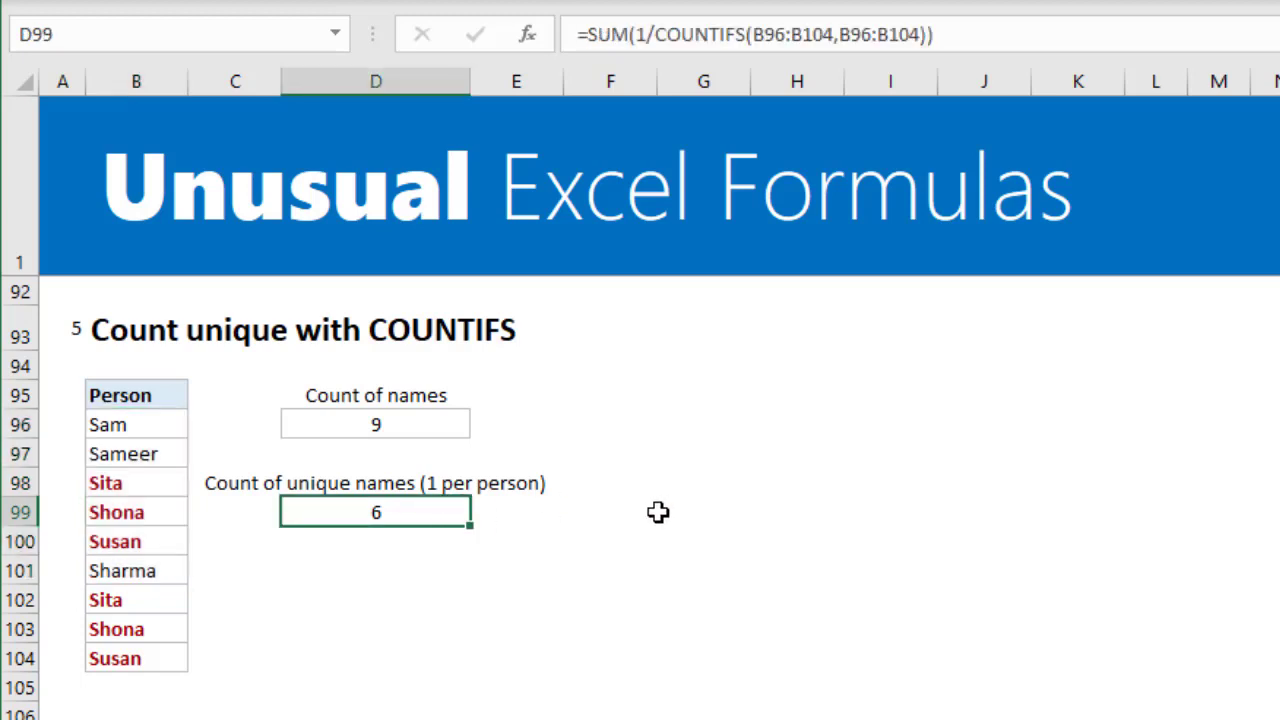
{"action": "key", "text": "F2"}
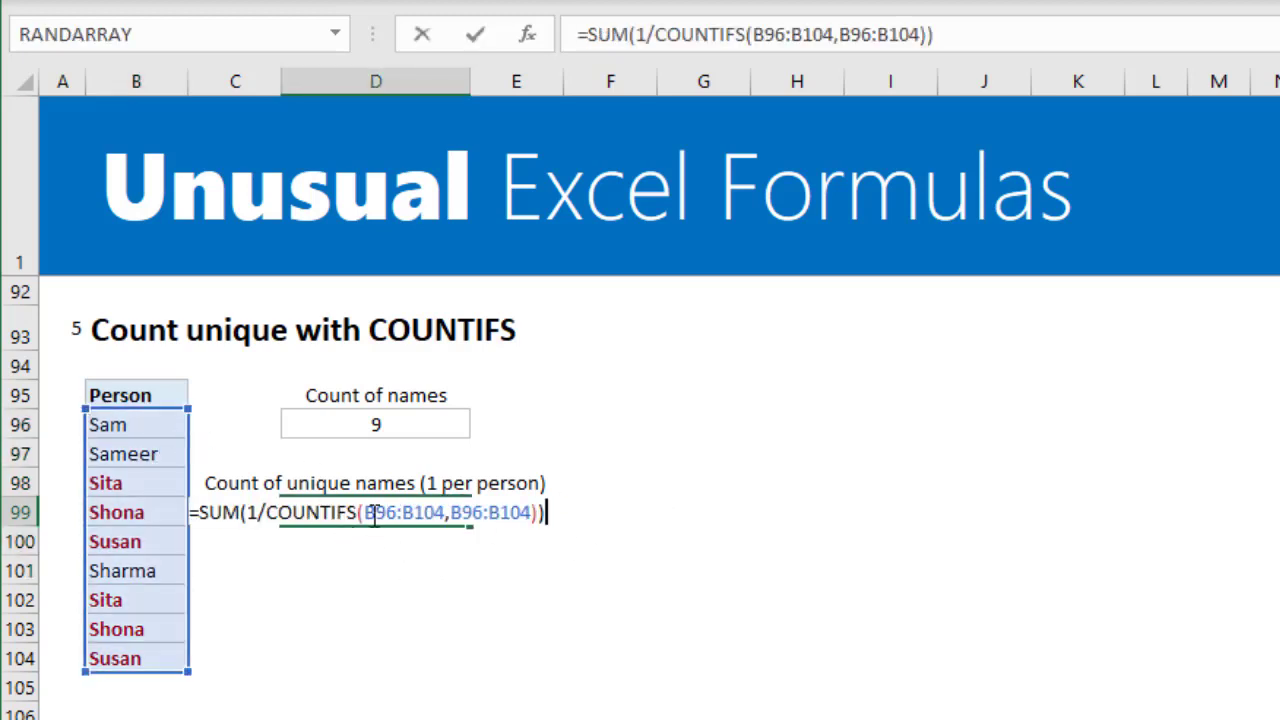
{"action": "left_click_drag", "start_coordinate": [366, 512], "coordinate": [446, 512]}
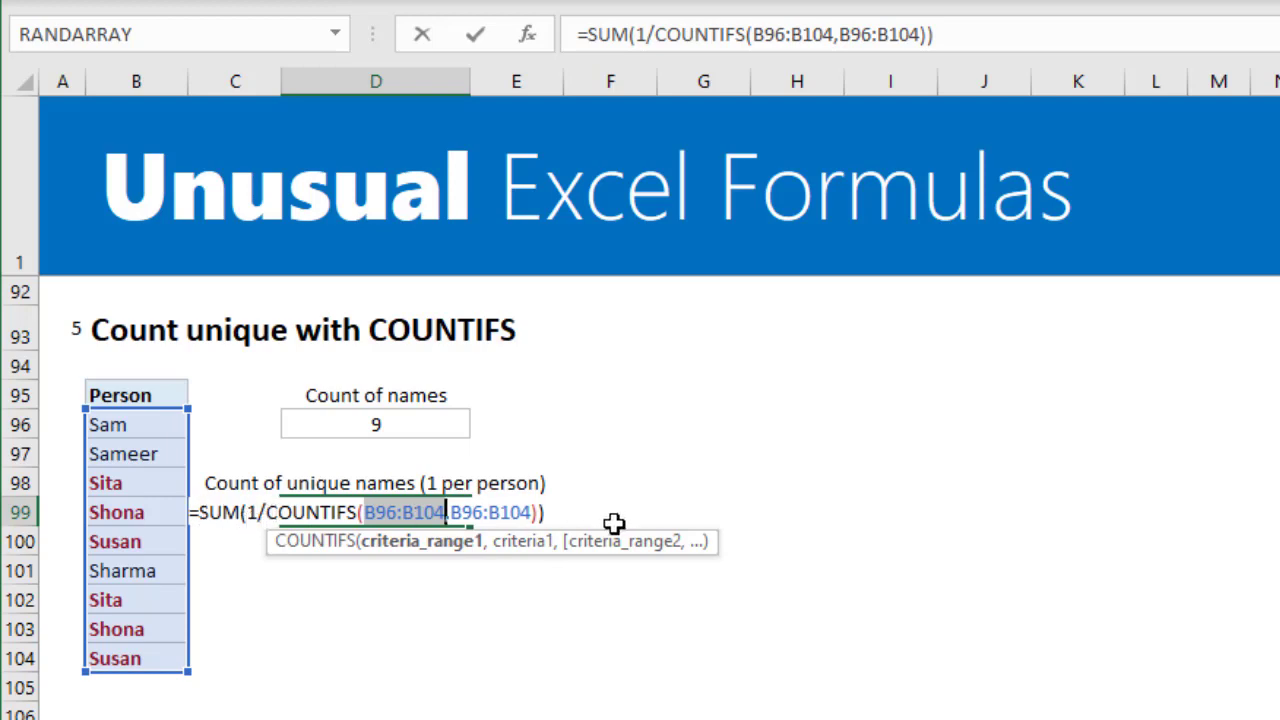
{"action": "key", "text": "Escape"}
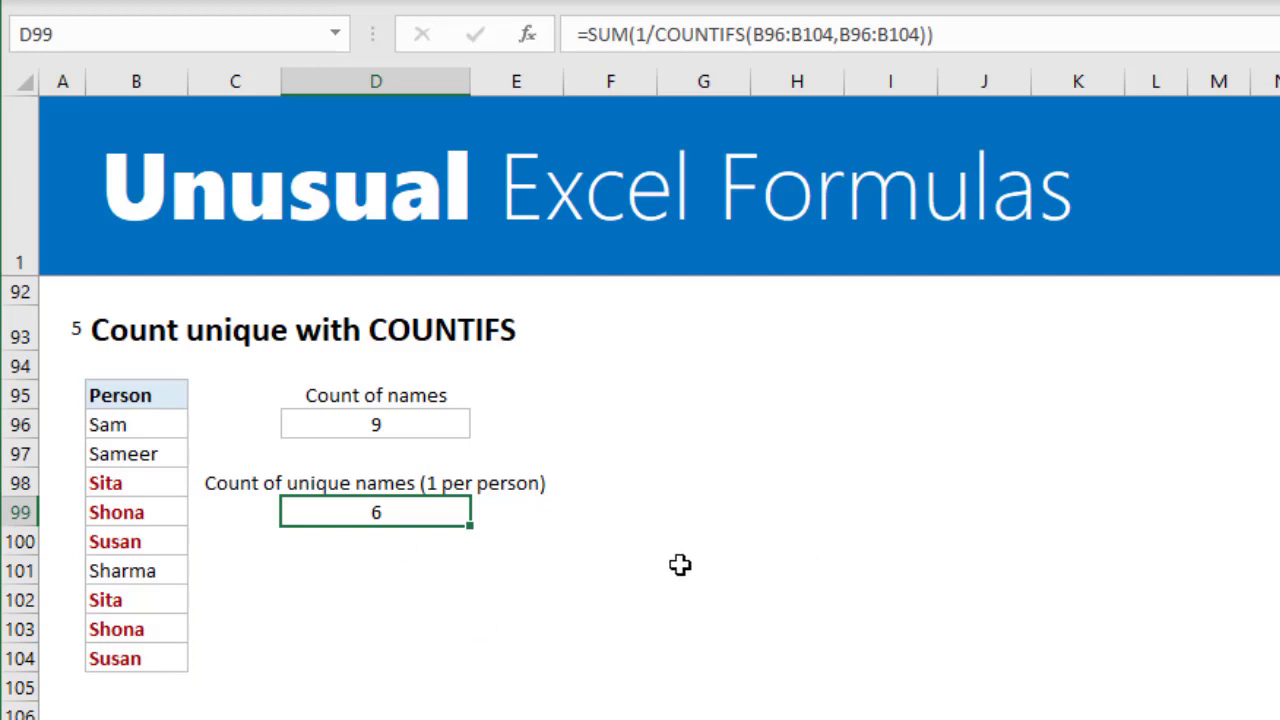
{"action": "left_click", "coordinate": [150, 428]}
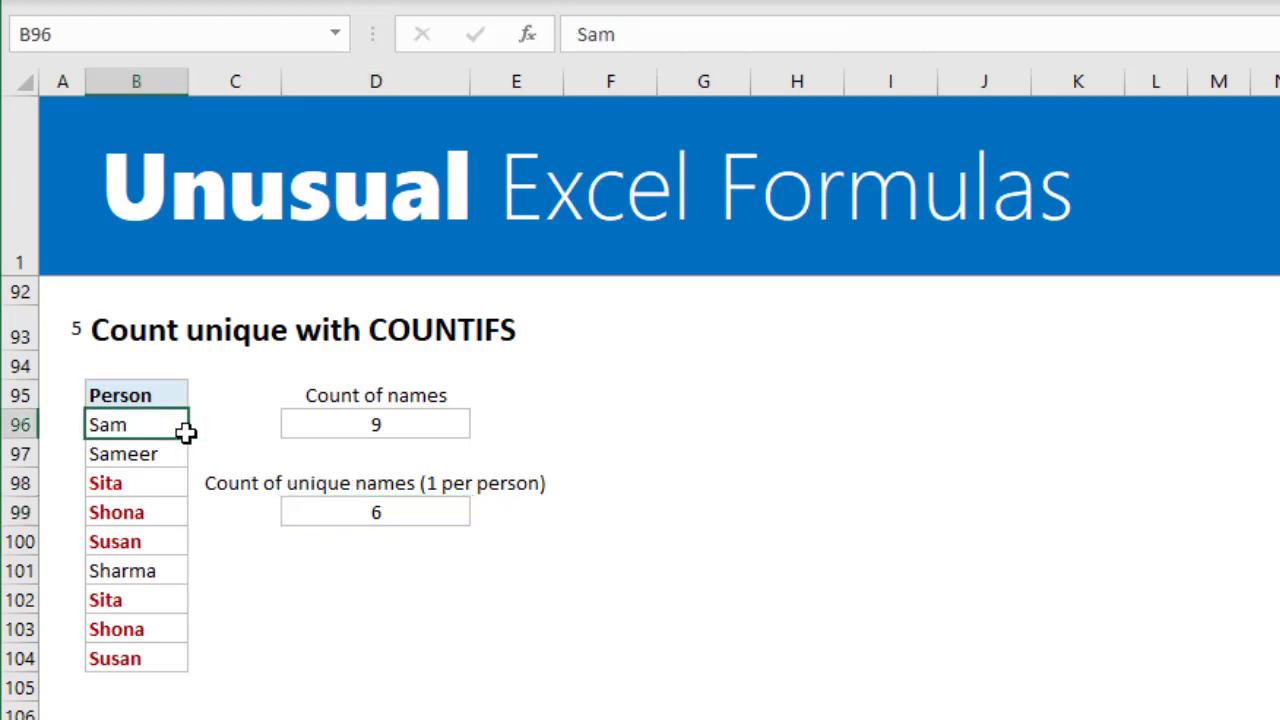
{"action": "left_click", "coordinate": [372, 518]}
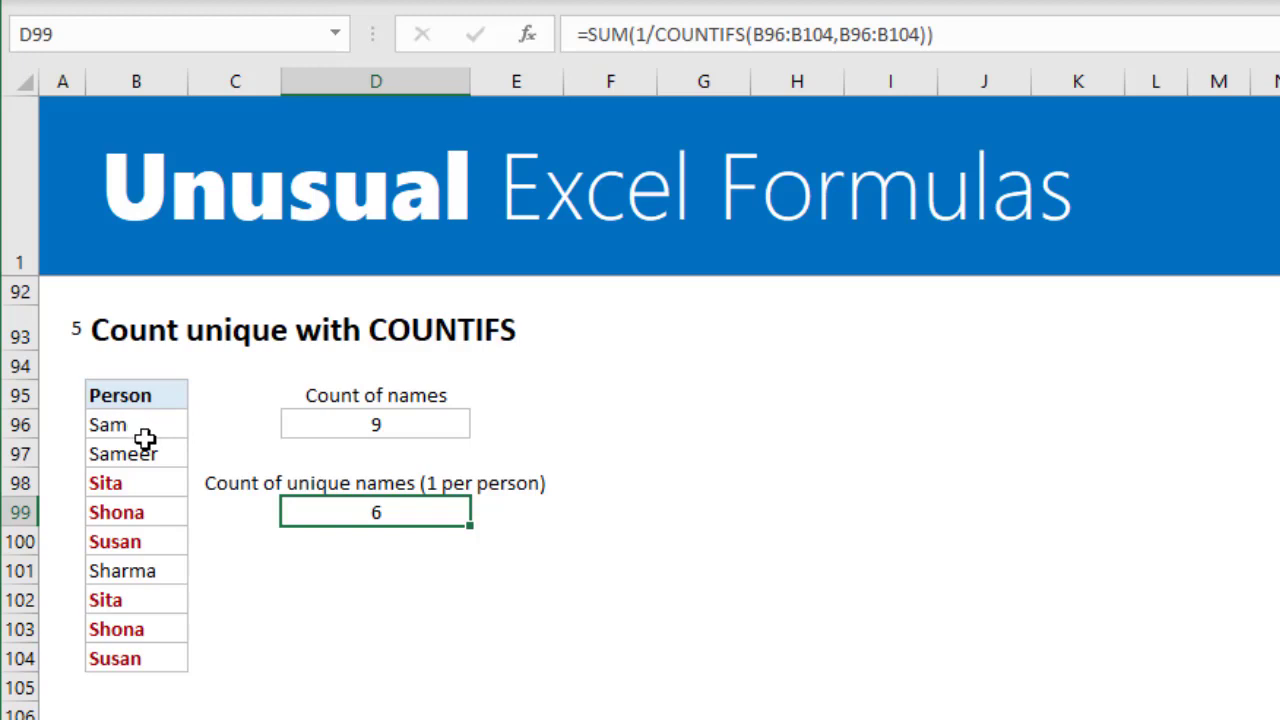
Enter =COUNTIFS(B96:B104,B96:B104) in G96 to spill per-name counts down column G
{"action": "left_click", "coordinate": [225, 430]}
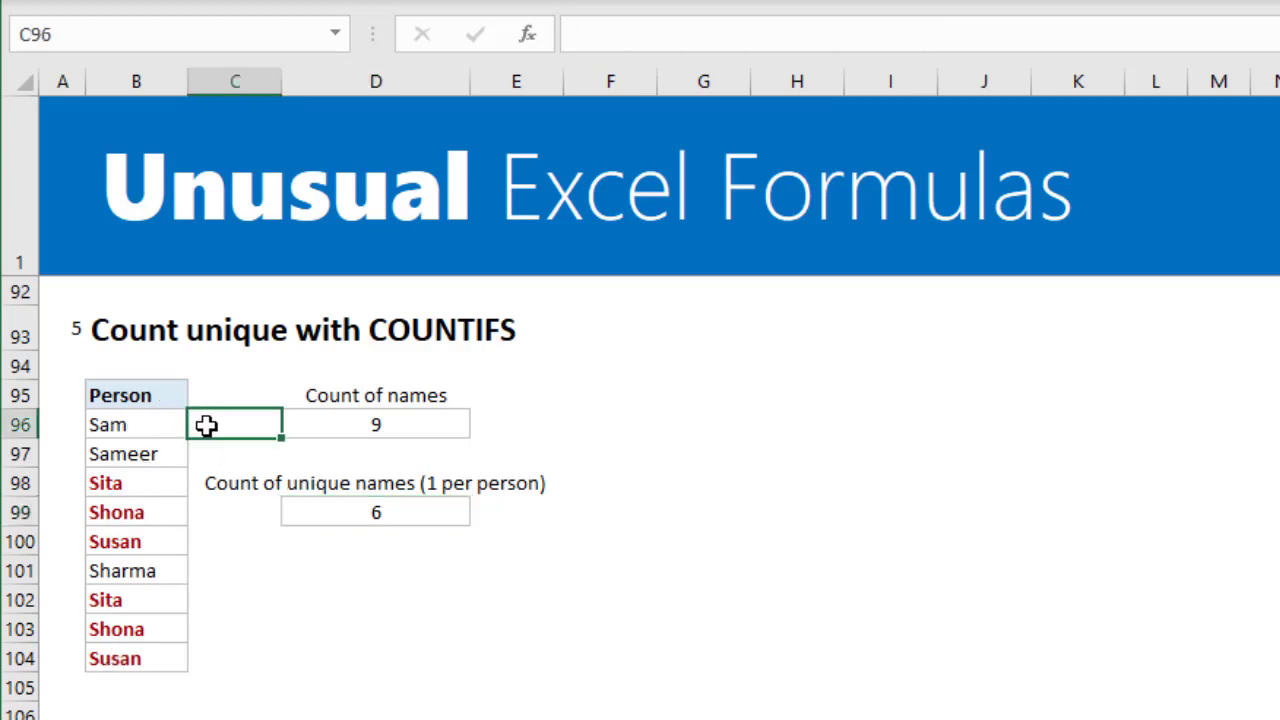
{"action": "left_click", "coordinate": [706, 402]}
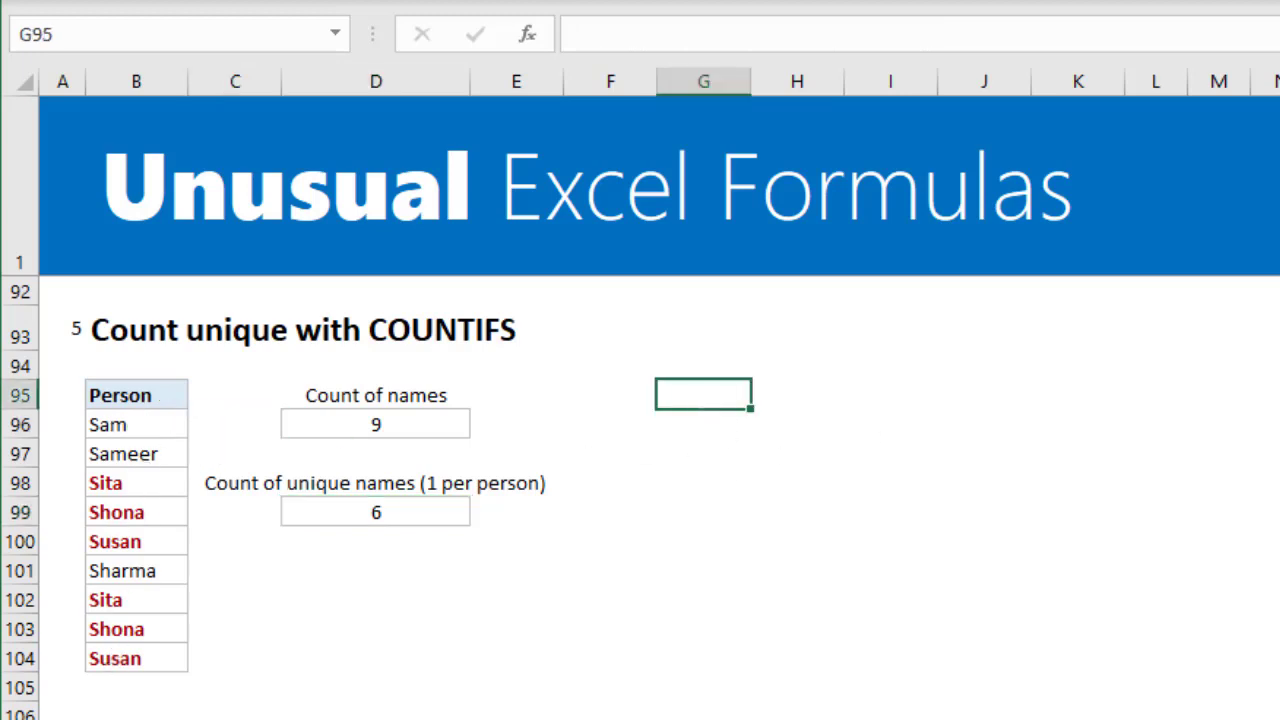
{"action": "left_click", "coordinate": [703, 424]}
{"action": "type", "text": "=COU"}
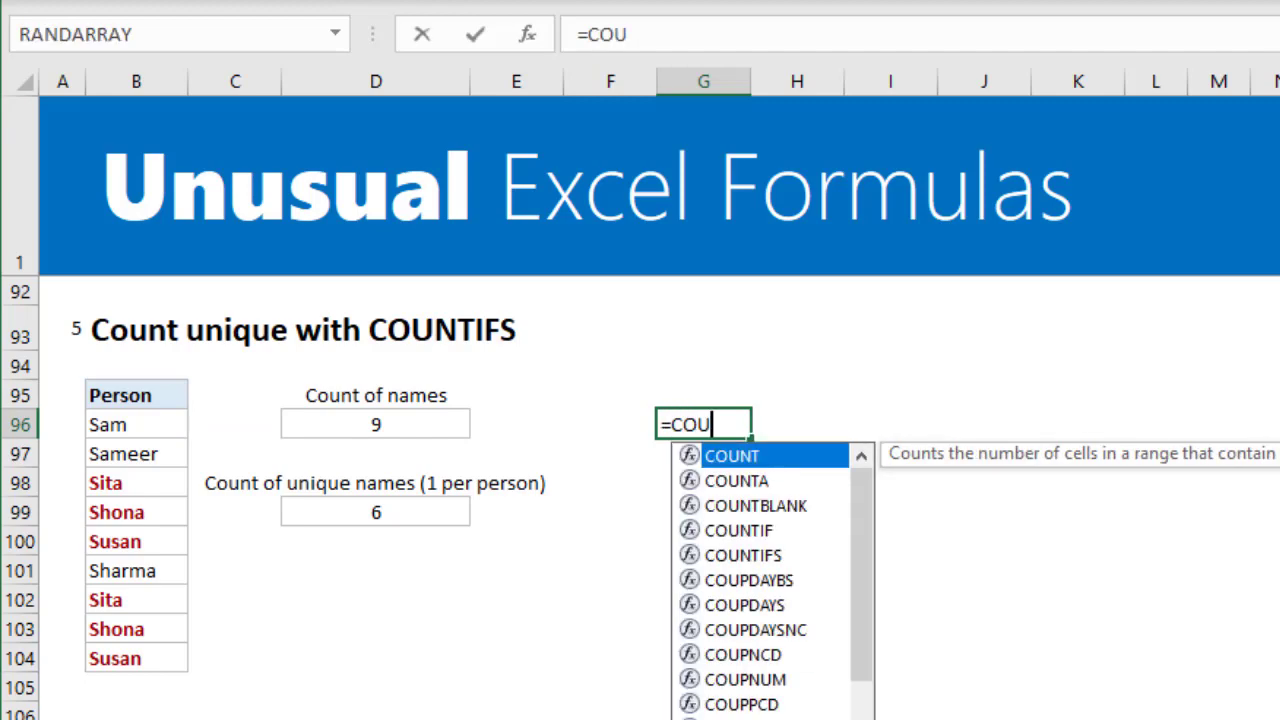
{"action": "type", "text": "NTIFS("}
{"action": "left_click_drag", "start_coordinate": [124, 426], "coordinate": [155, 656]}
{"action": "type", "text": ","}
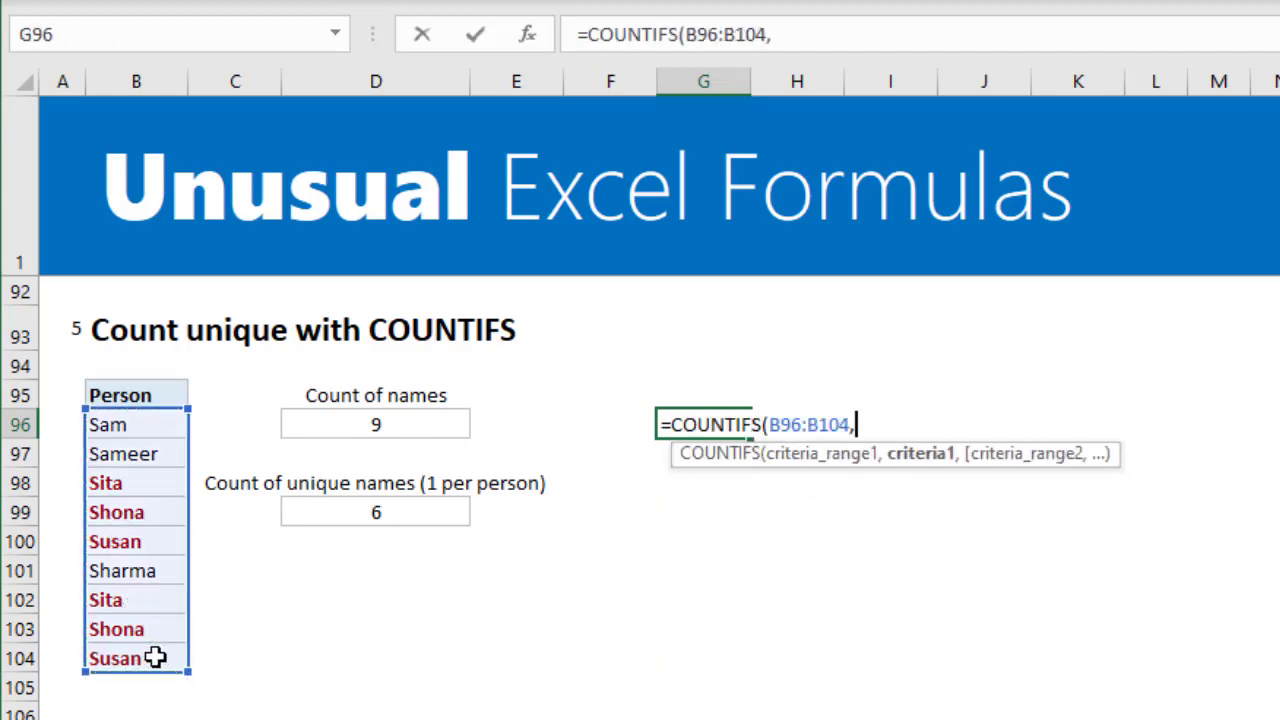
{"action": "left_click_drag", "start_coordinate": [118, 424], "coordinate": [133, 658]}
{"action": "type", "text": ")"}
{"action": "key", "text": "Return"}
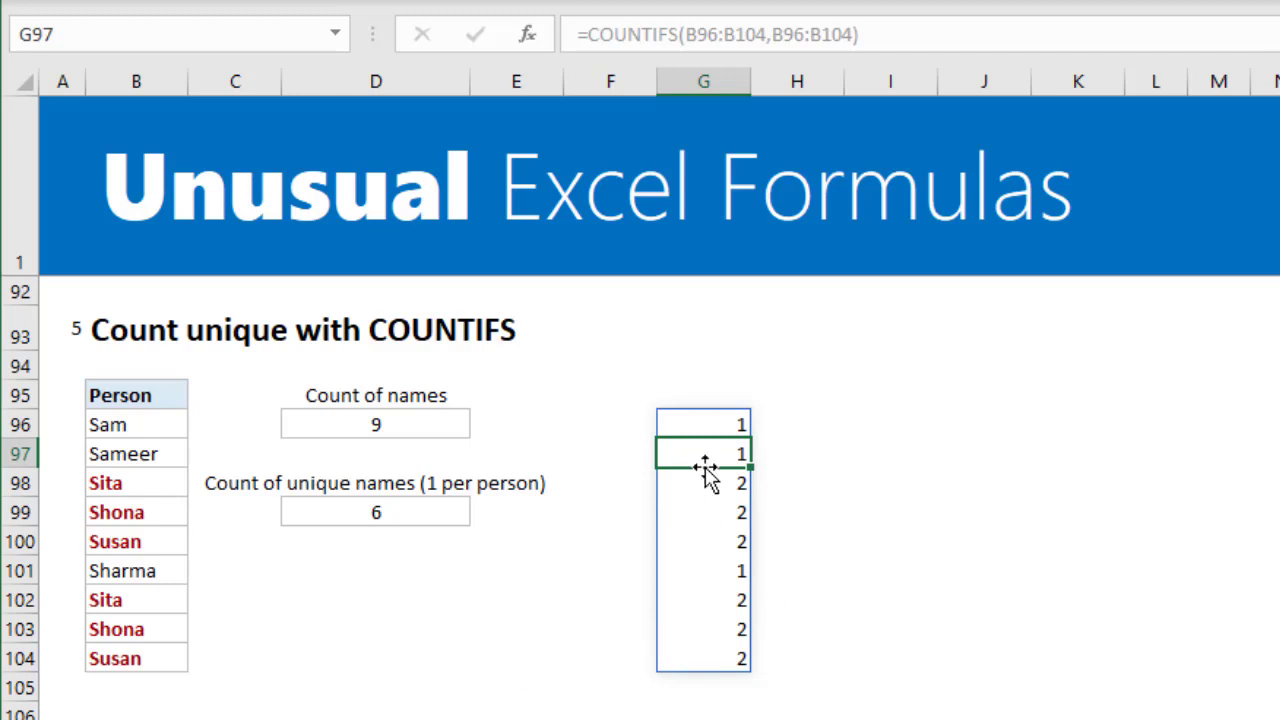
{"action": "left_click", "coordinate": [714, 424]}
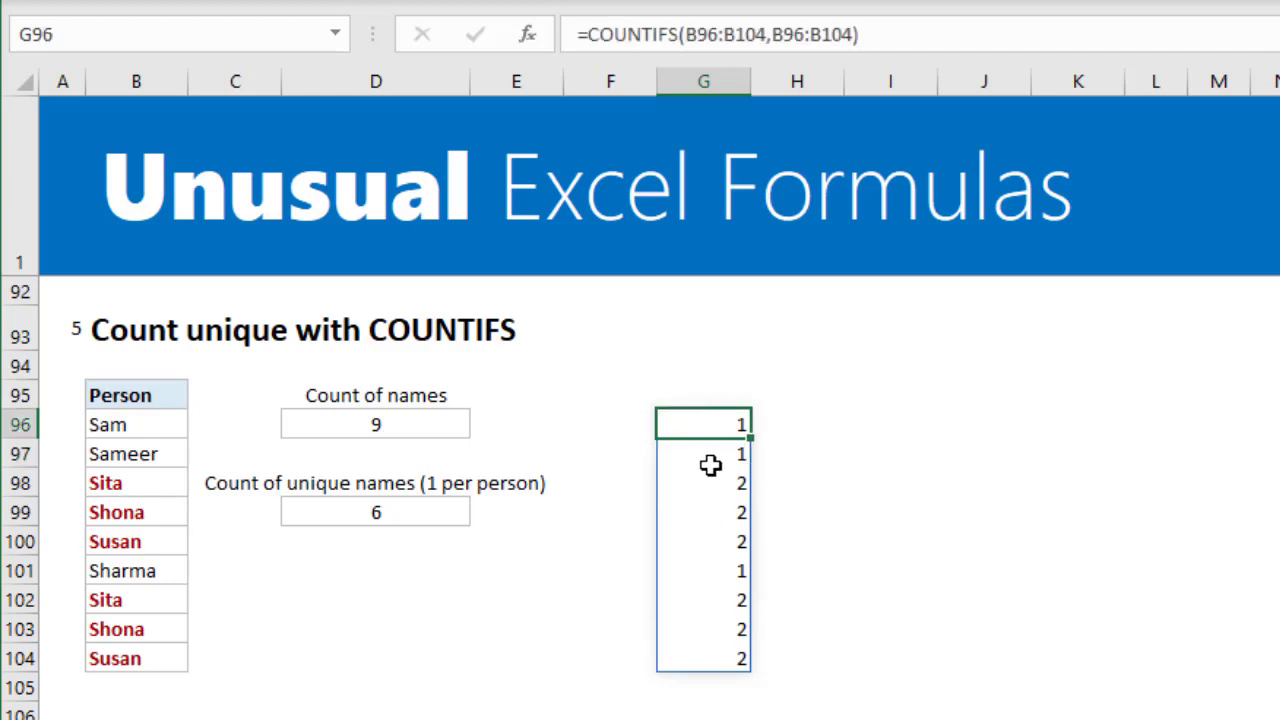
{"action": "key", "text": "F2"}
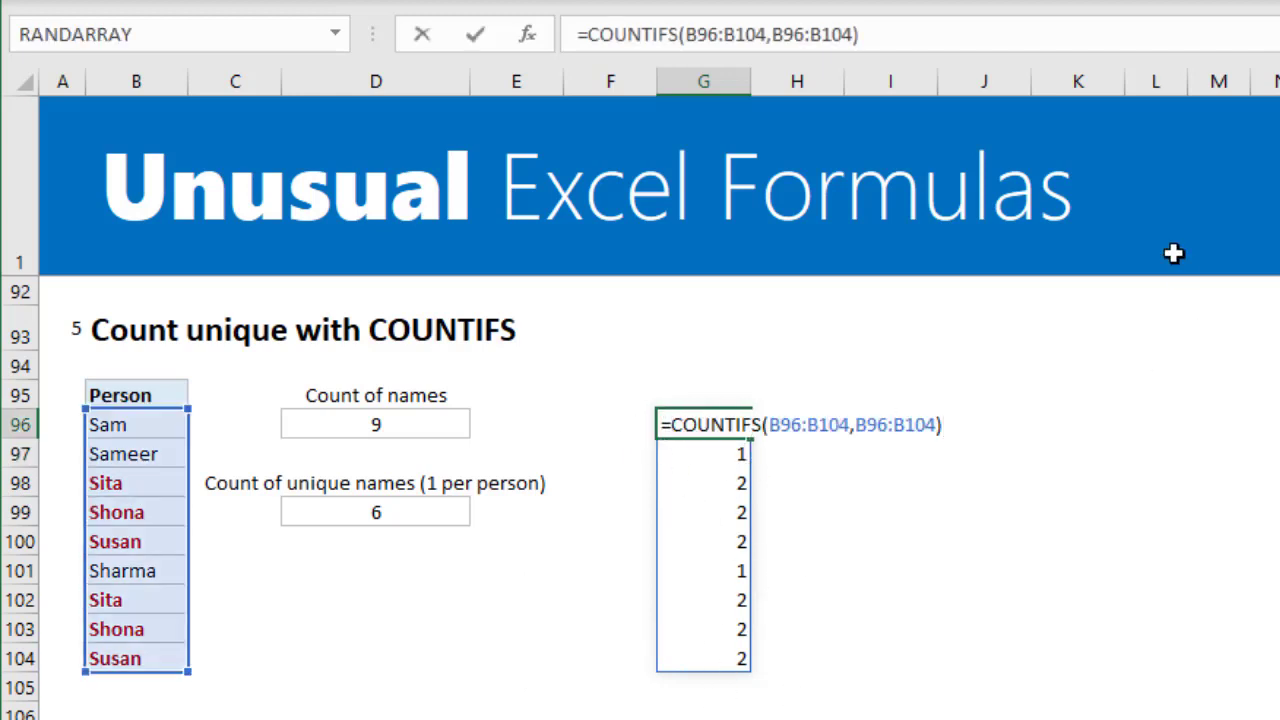
Prefix G96's formula with 1/ so single names show 1 and duplicates 0.5, then review G96:G104
{"action": "type", "text": "1/"}
{"action": "key", "text": "ctrl+Return"}
{"action": "key", "text": "Return"}
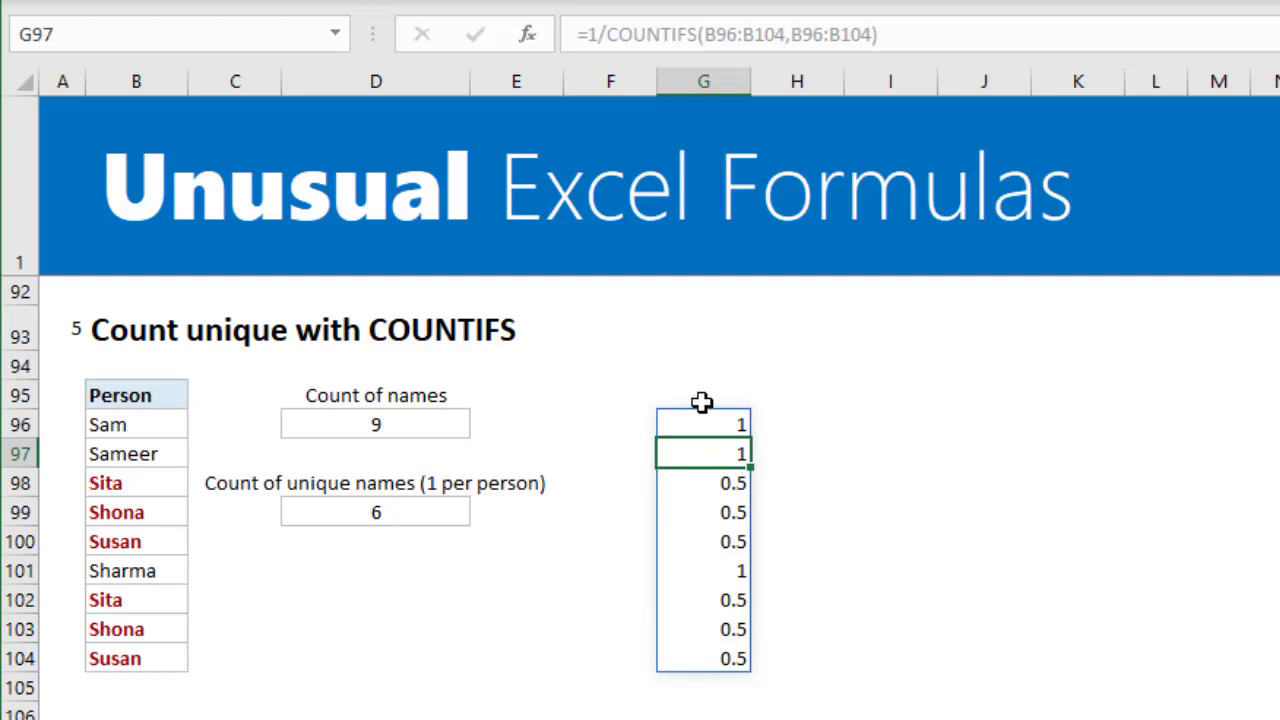
{"action": "left_click", "coordinate": [720, 428]}
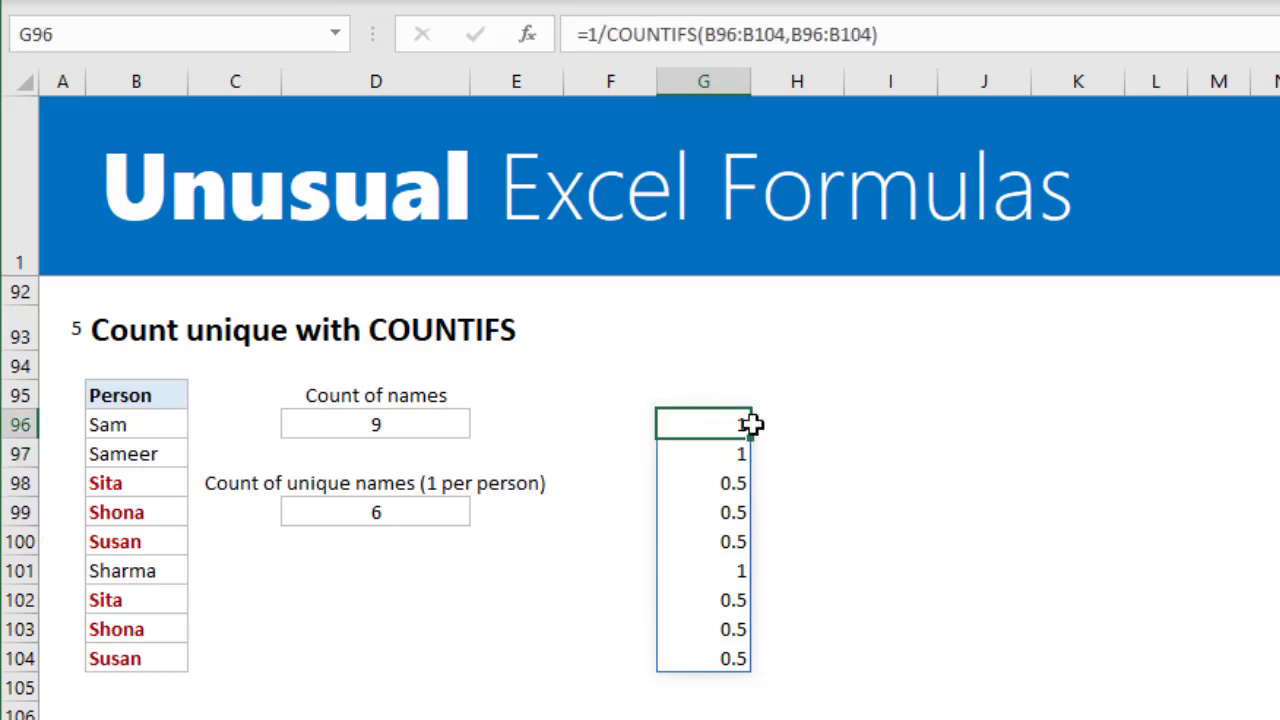
{"action": "left_click", "coordinate": [924, 451]}
{"action": "left_click_drag", "start_coordinate": [694, 428], "coordinate": [697, 655]}
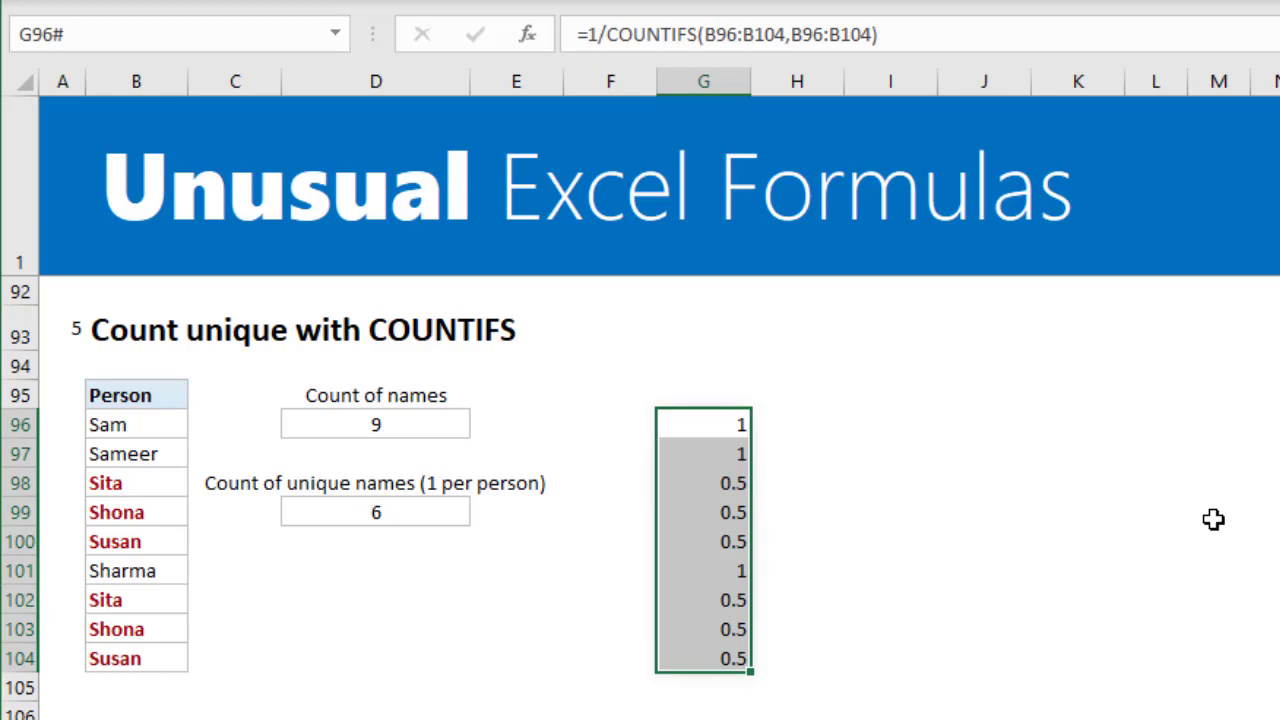
{"action": "scroll", "coordinate": [900, 448], "scroll_direction": "down", "scroll_amount": 1}
{"action": "scroll", "coordinate": [742, 476], "scroll_direction": "up", "scroll_amount": 1}
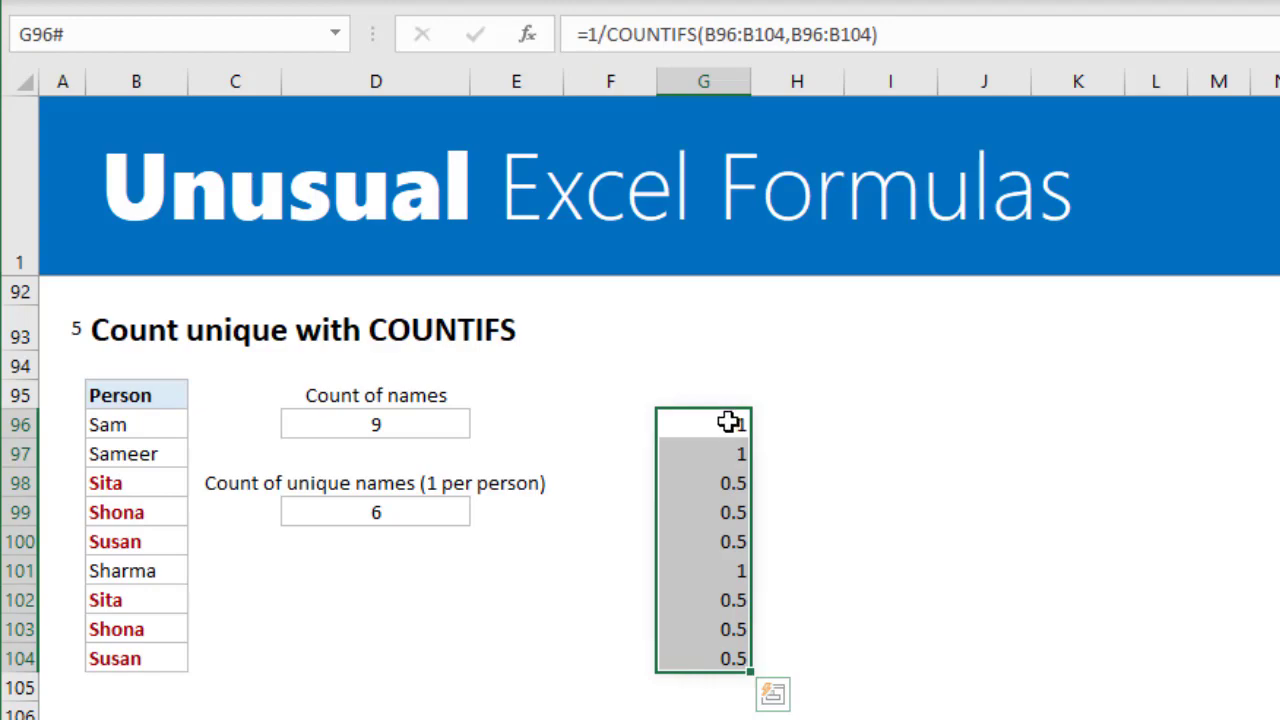
Remove the 1/ so G96 returns the plain COUNTIFS counts again
{"action": "key", "text": "F2"}
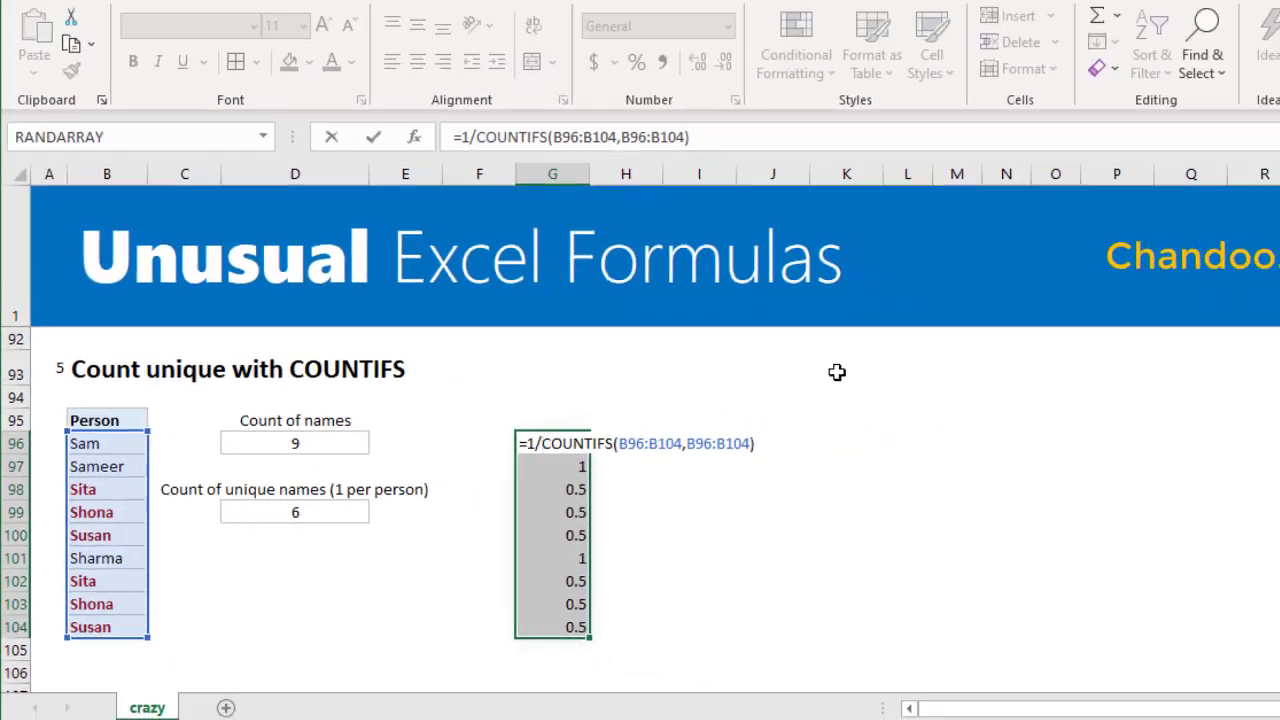
{"action": "key", "text": "BackSpace"}
{"action": "key", "text": "BackSpace"}
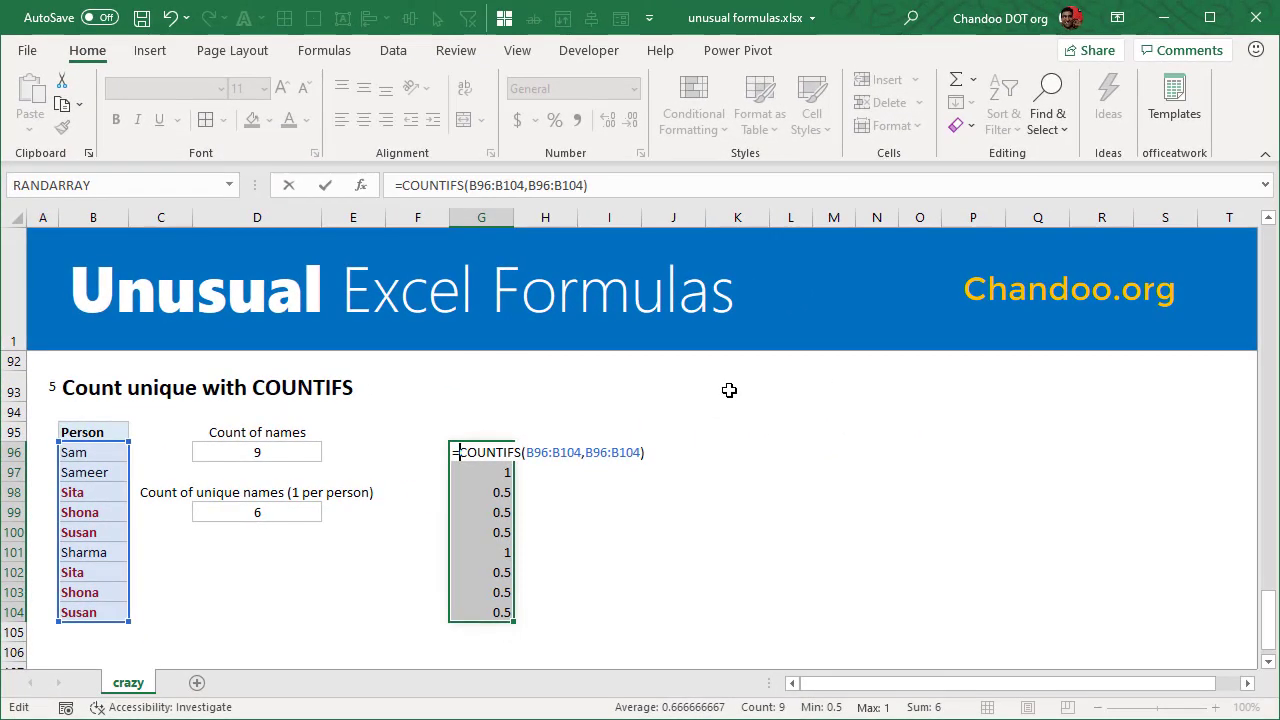
{"action": "key", "text": "ctrl+Return"}
{"action": "left_click", "coordinate": [566, 515]}
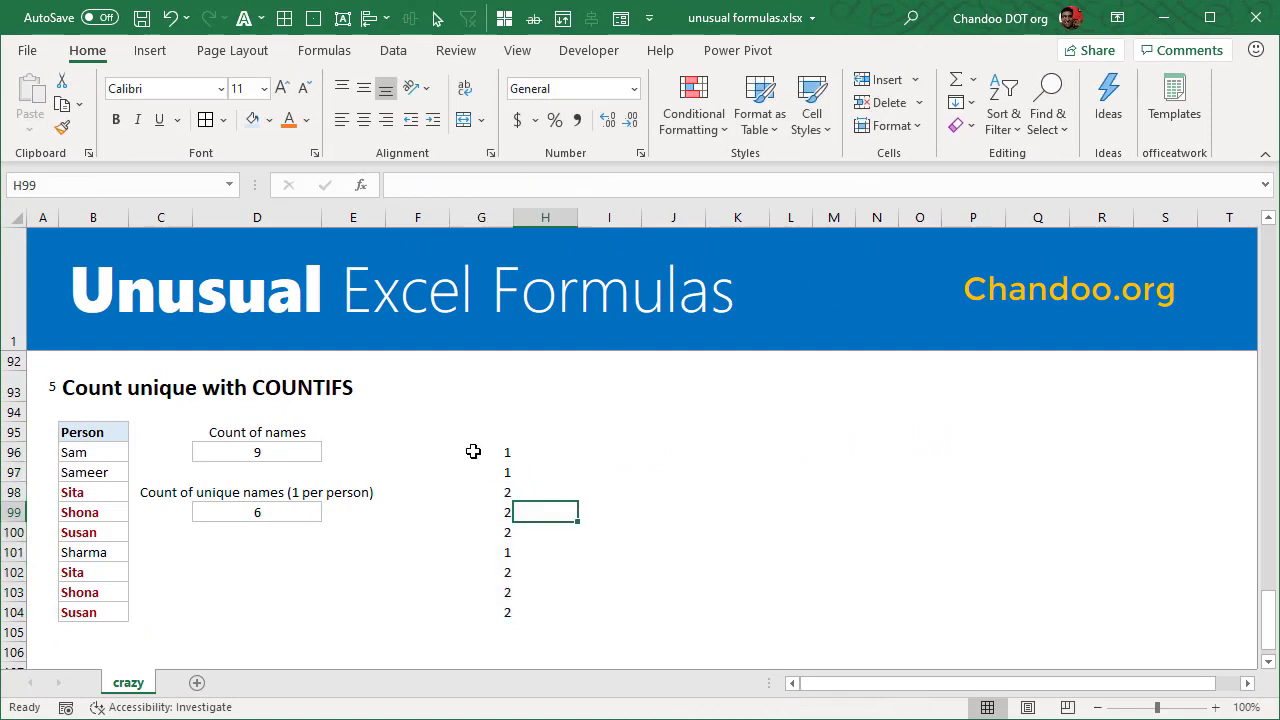
{"action": "left_click_drag", "start_coordinate": [506, 451], "coordinate": [494, 480]}
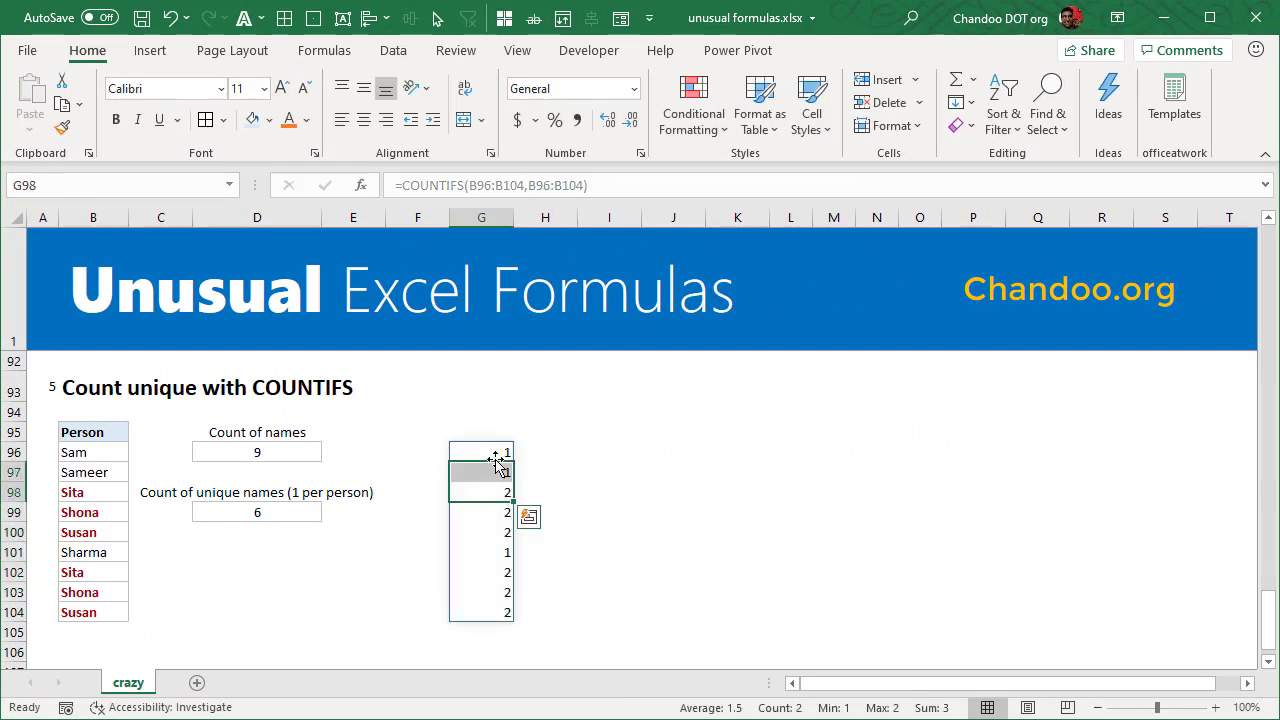
Clear the helper counts from G96:G104, leaving only the Person list
{"action": "left_click", "coordinate": [496, 550]}
{"action": "left_click", "coordinate": [491, 455]}
{"action": "key", "text": "F2"}
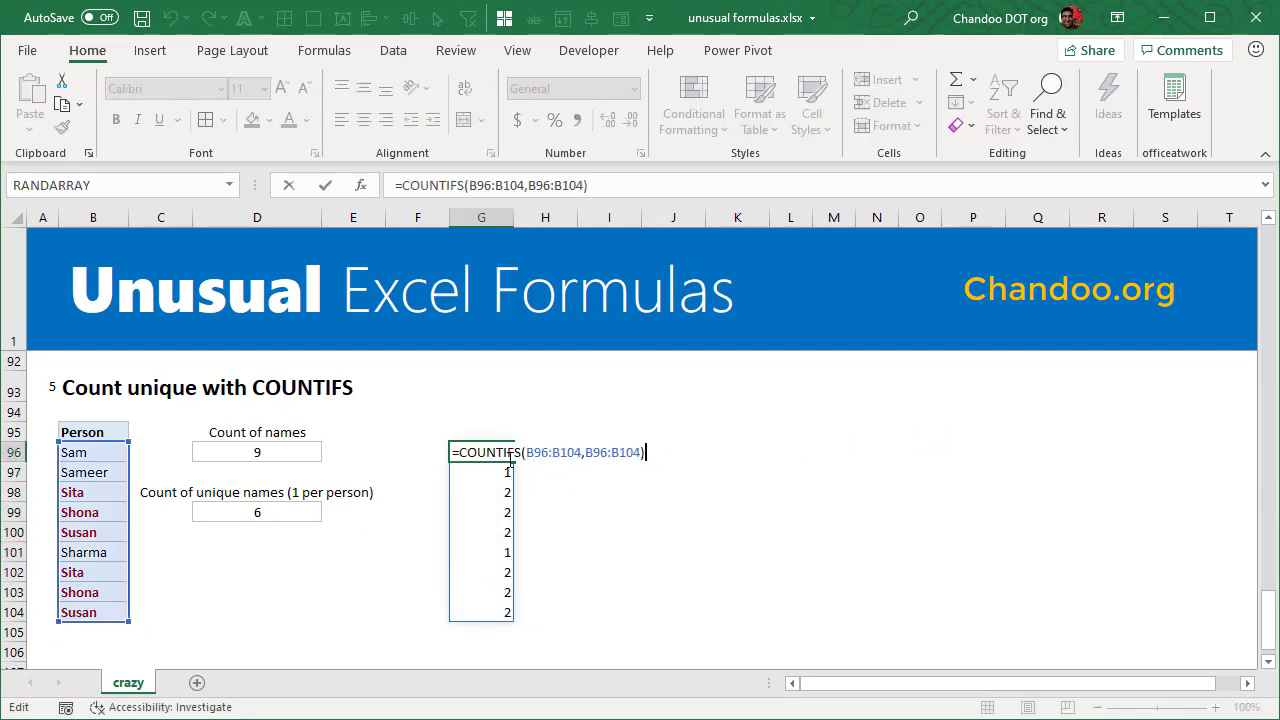
{"action": "left_click", "coordinate": [458, 453]}
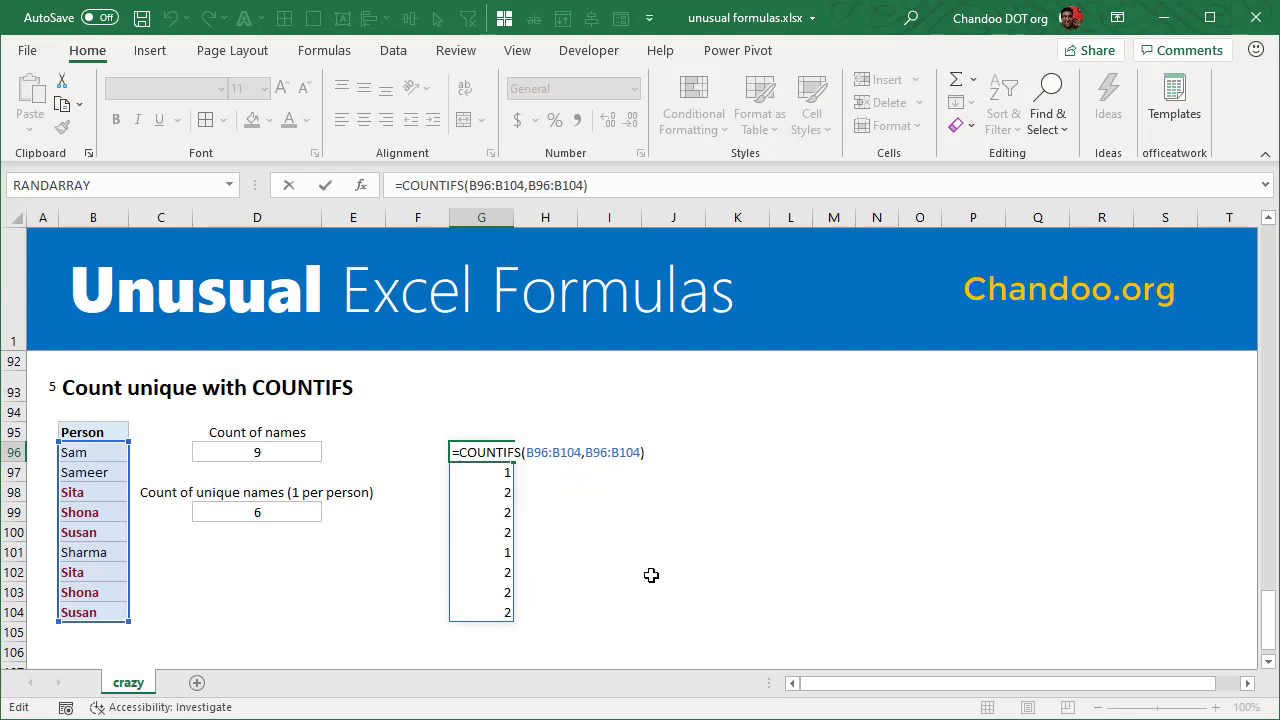
{"action": "key", "text": "Escape"}
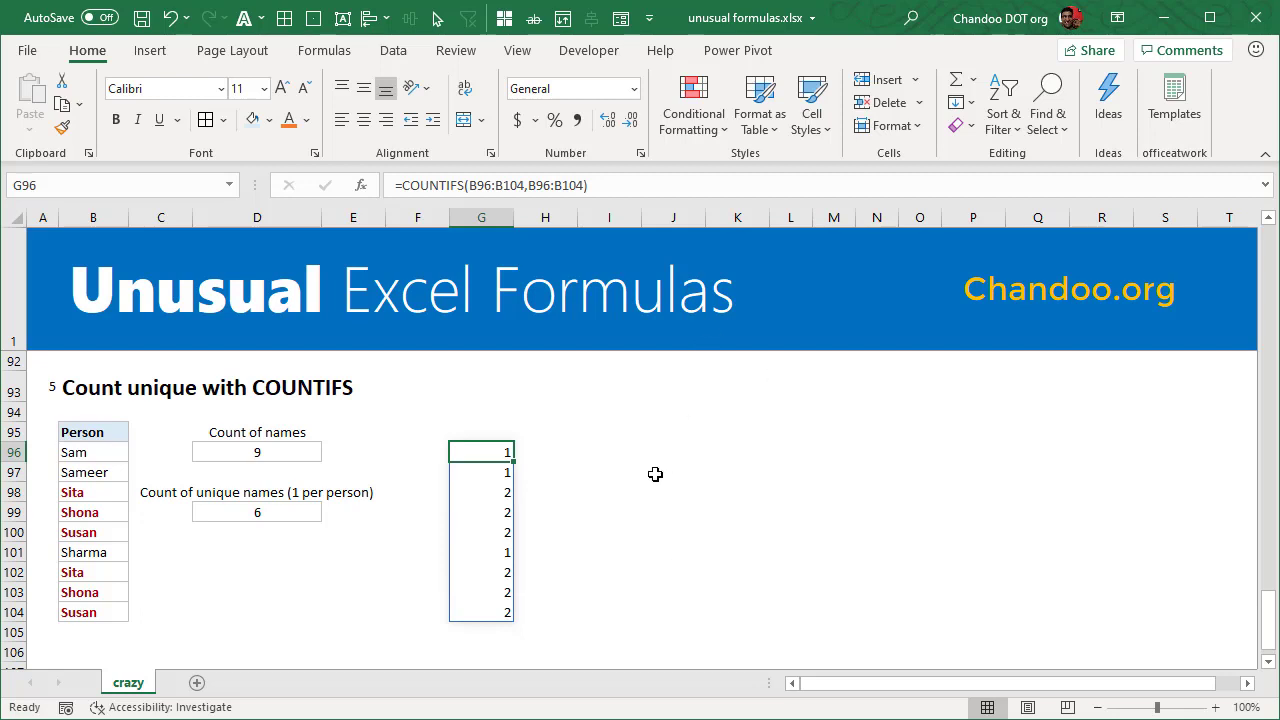
{"action": "key", "text": "ctrl+z"}
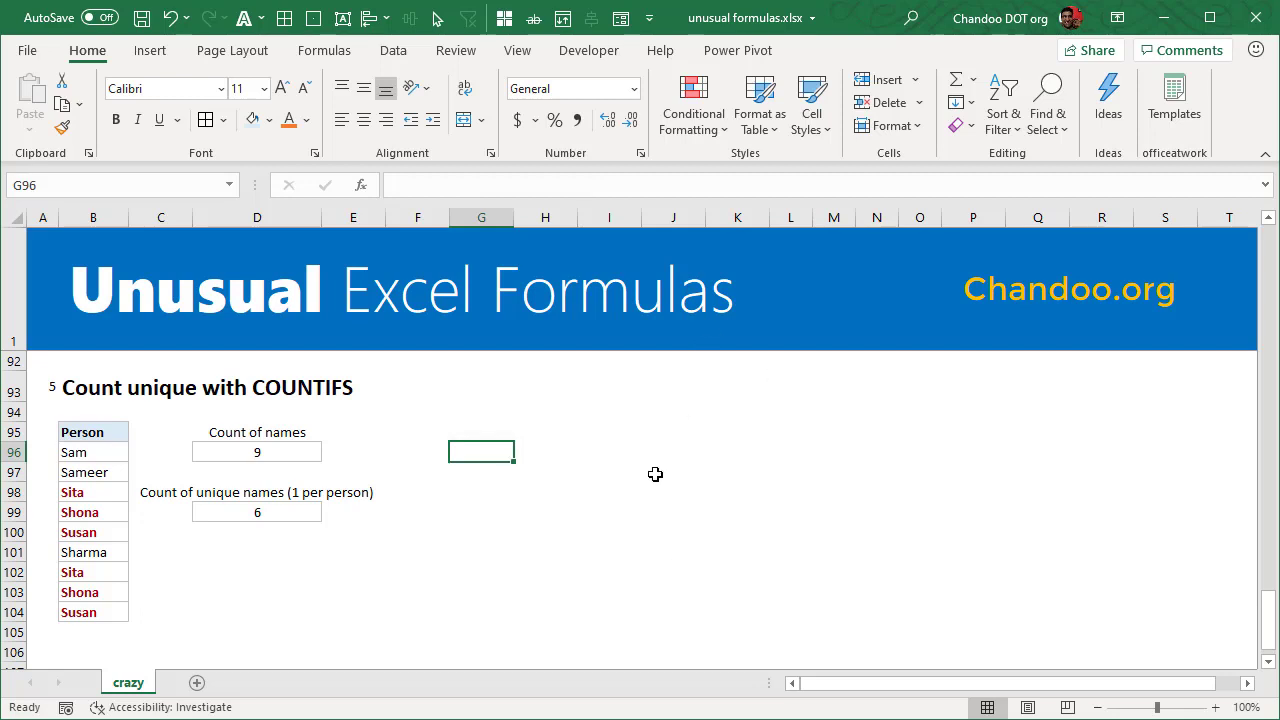